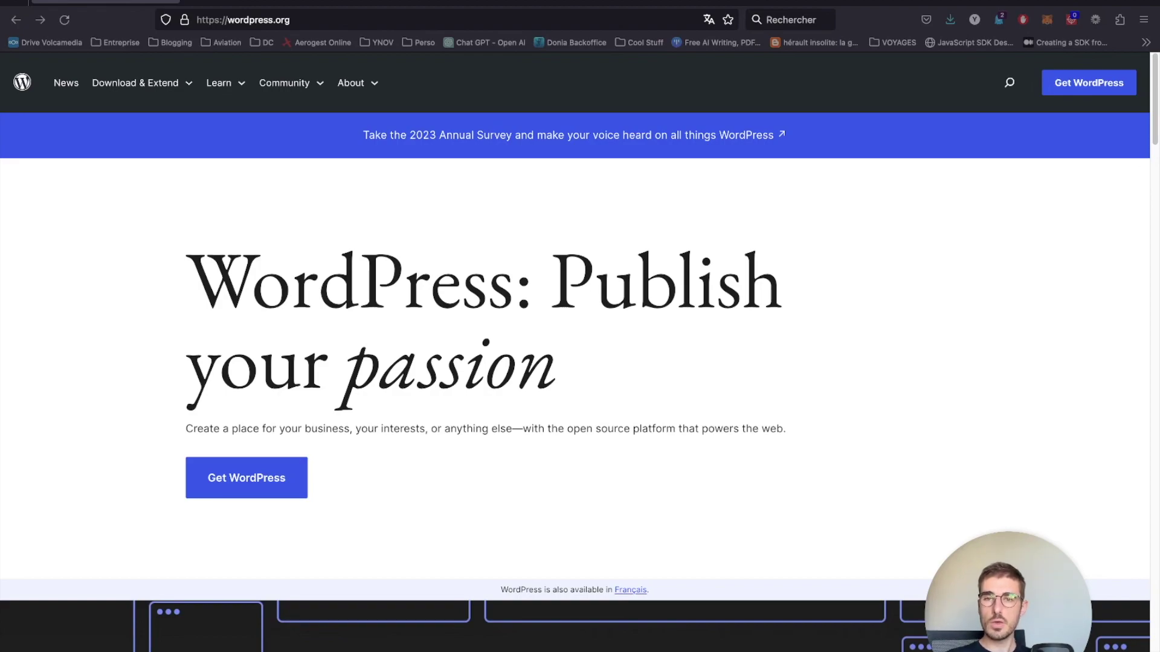
# - Switch from the WordPress.org page to the o2switch cPanel tab
pyautogui.click(416, 6)
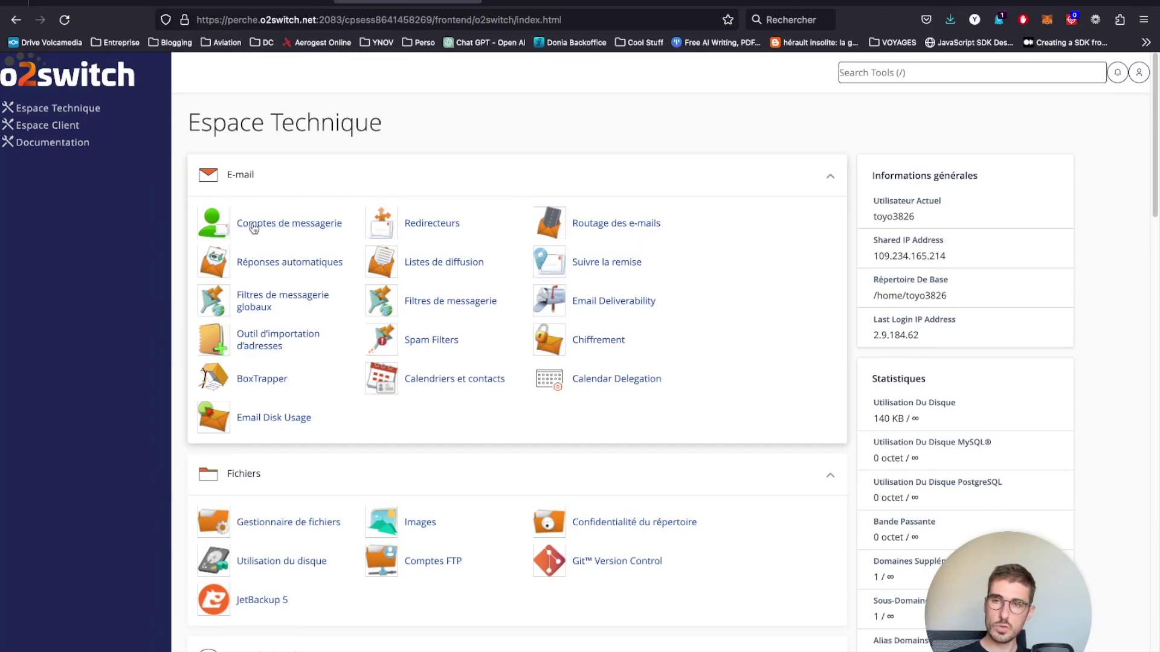
# - Review the configured domains list, checking the dc5-mtp.fr domain
pyautogui.scroll(-6, 258, 232)
pyautogui.scroll(-2, 263, 236)
pyautogui.click(296, 416)
pyautogui.scroll(-1, 376, 330)
pyautogui.moveTo(244, 589); pyautogui.dragTo(279, 595)
pyautogui.click(193, 593)
pyautogui.click(279, 595)
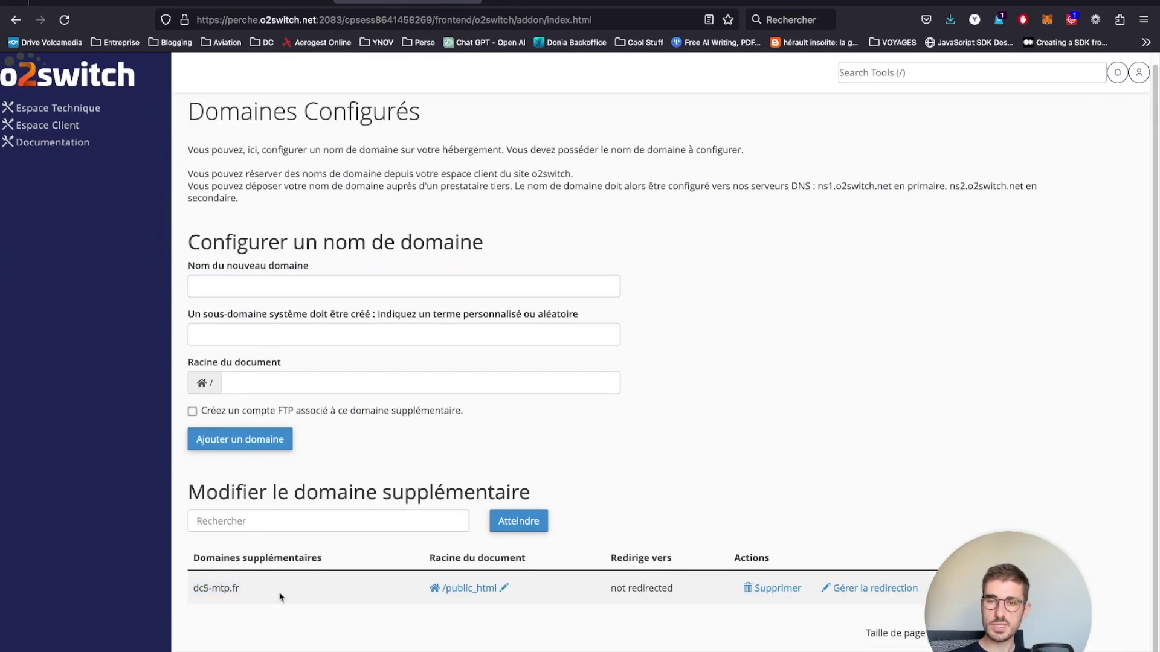
# - Go back to Espace Technique and open the Sous-domaines page
pyautogui.click(91, 109)
pyautogui.scroll(-8, 430, 417)
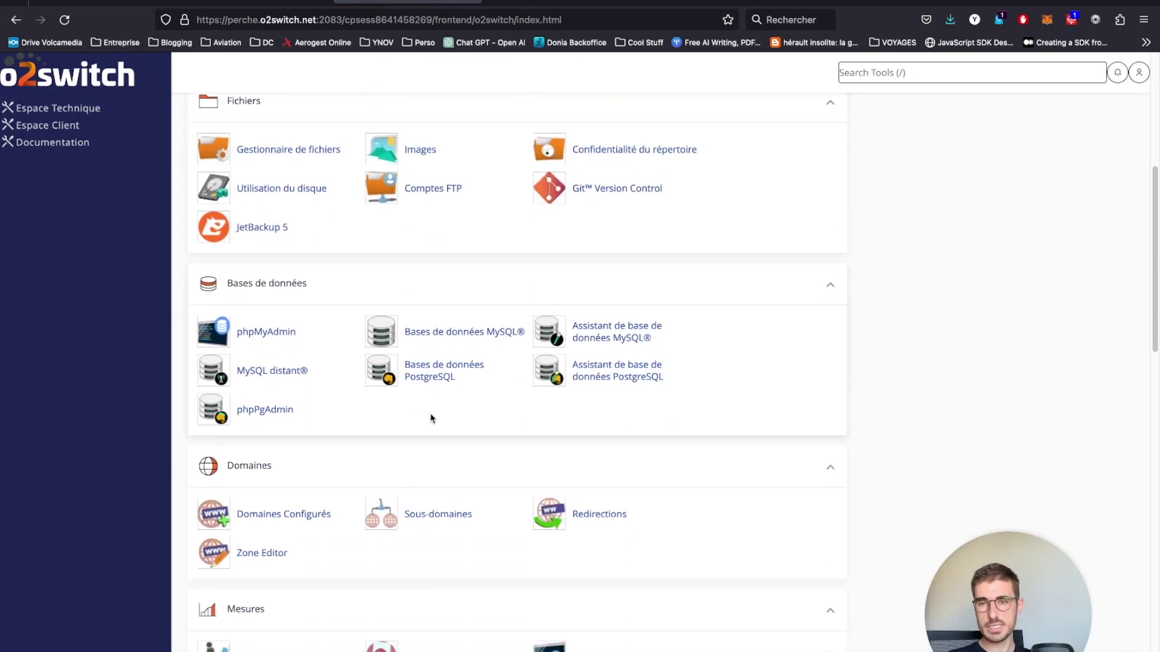
pyautogui.click(436, 400)
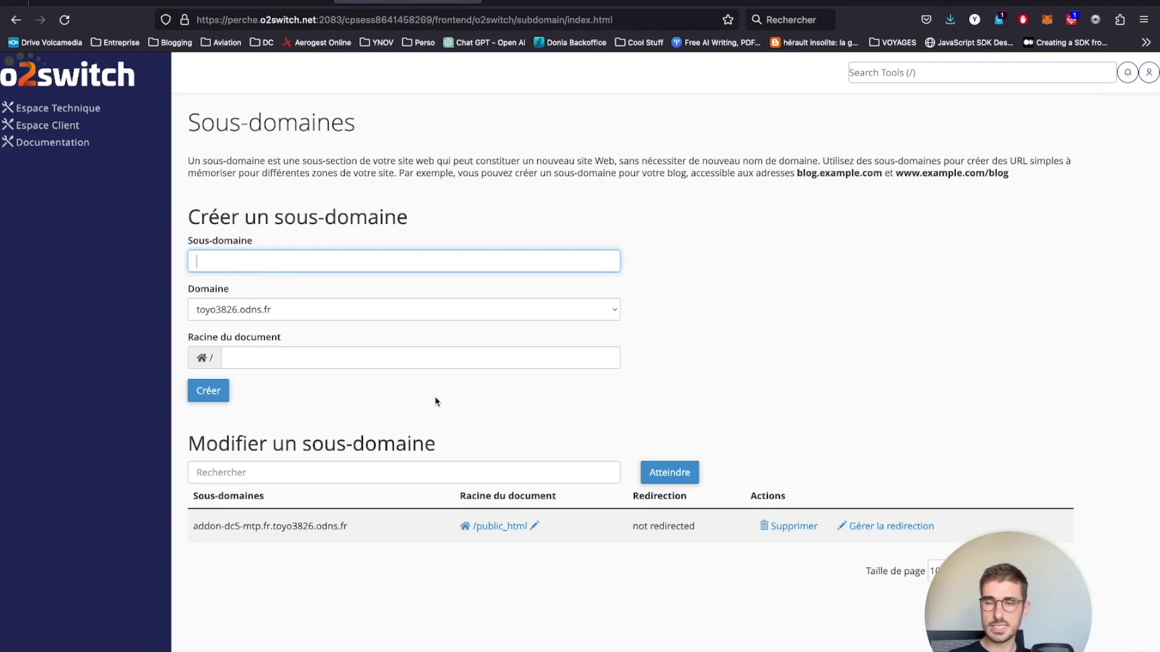
# - Create subdomain projet1 on dc5-mtp.fr, then select the new projet1.dc5-mtp.fr address to copy it
pyautogui.click(284, 259)
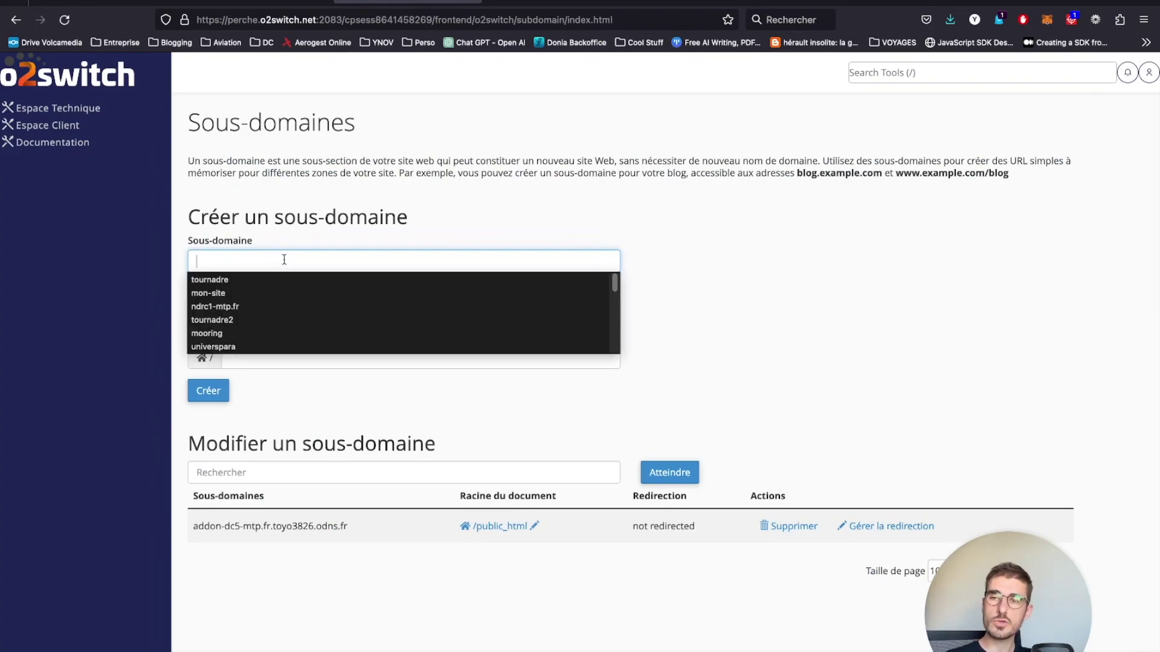
pyautogui.click(305, 244)
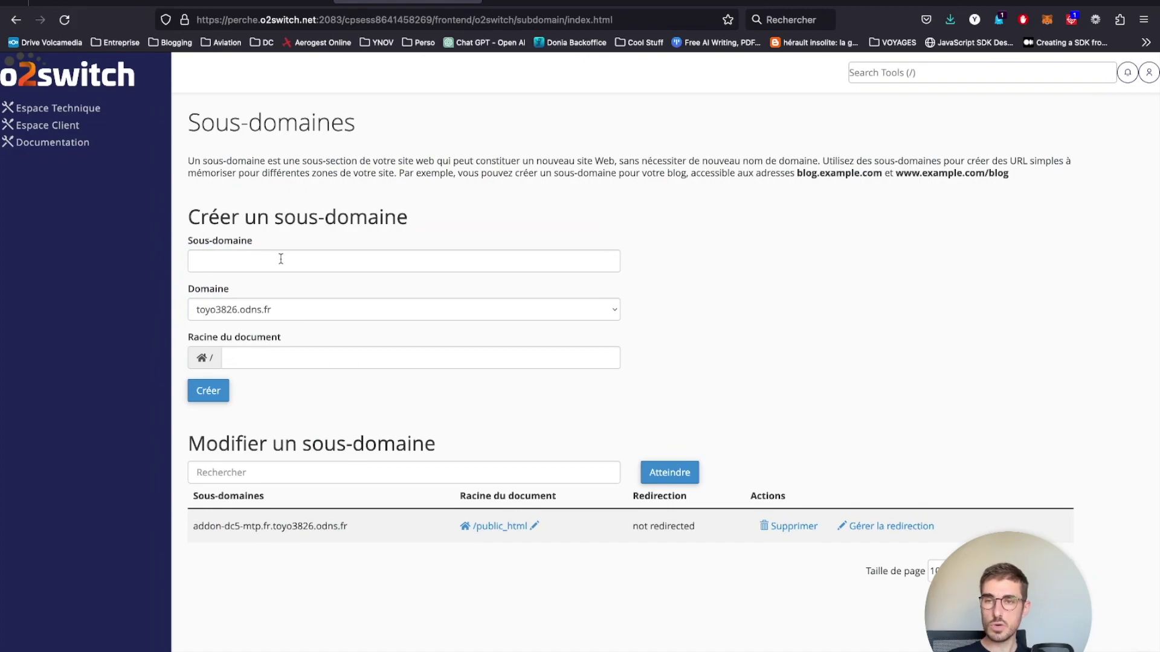
pyautogui.click(281, 259)
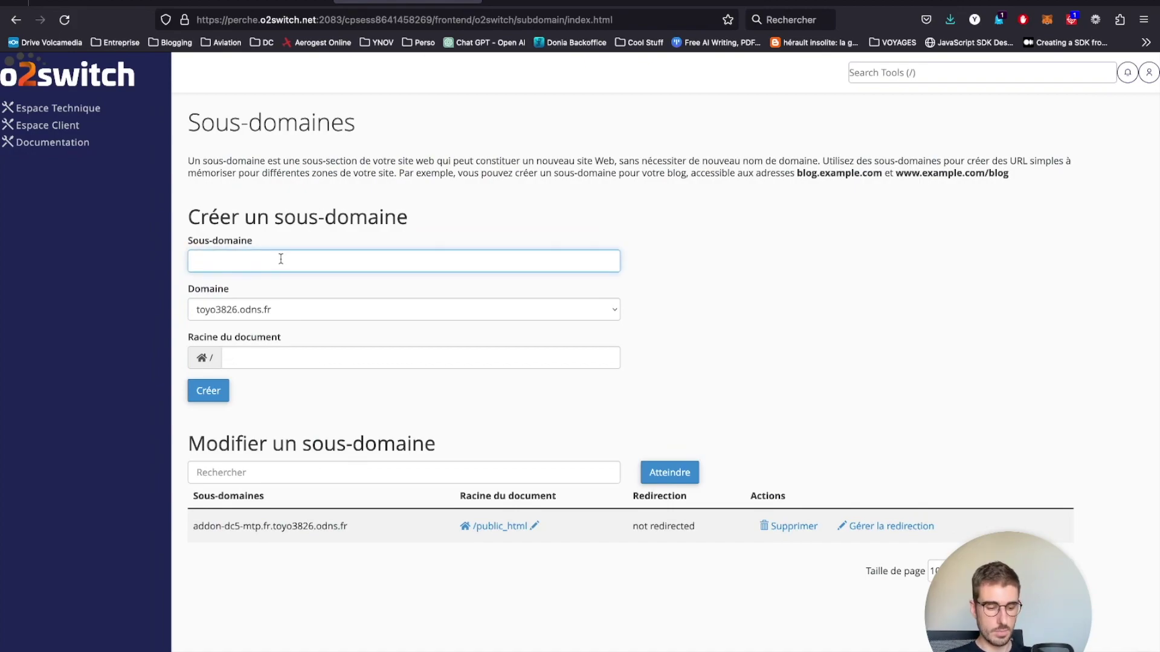
pyautogui.write('projet1')
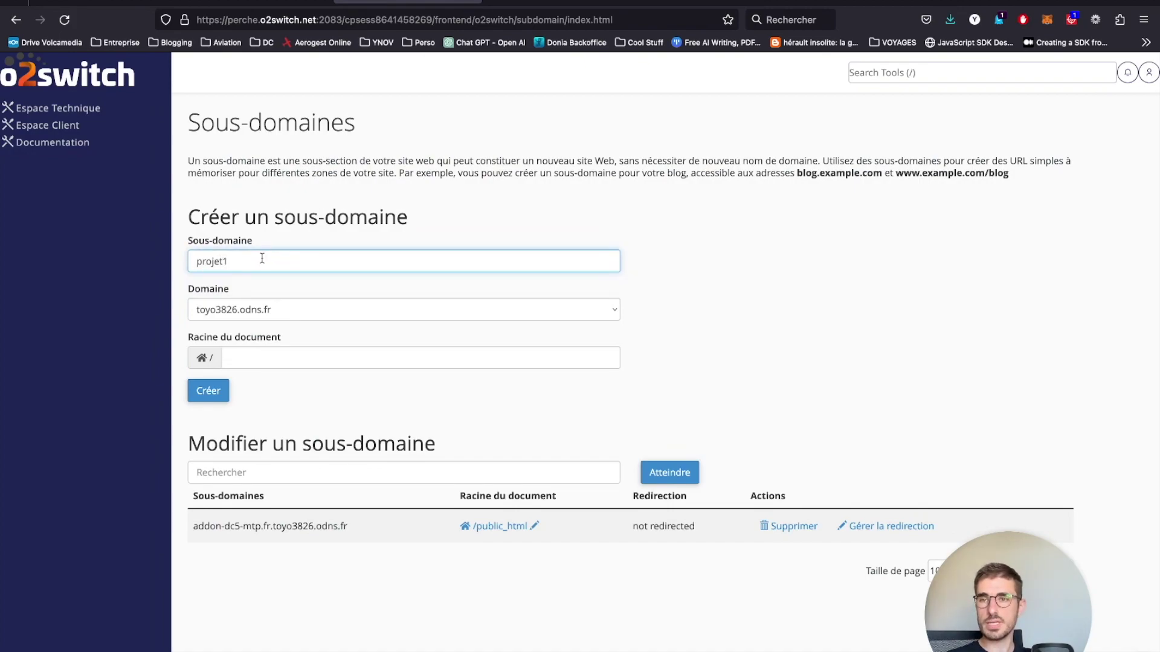
pyautogui.click(263, 309)
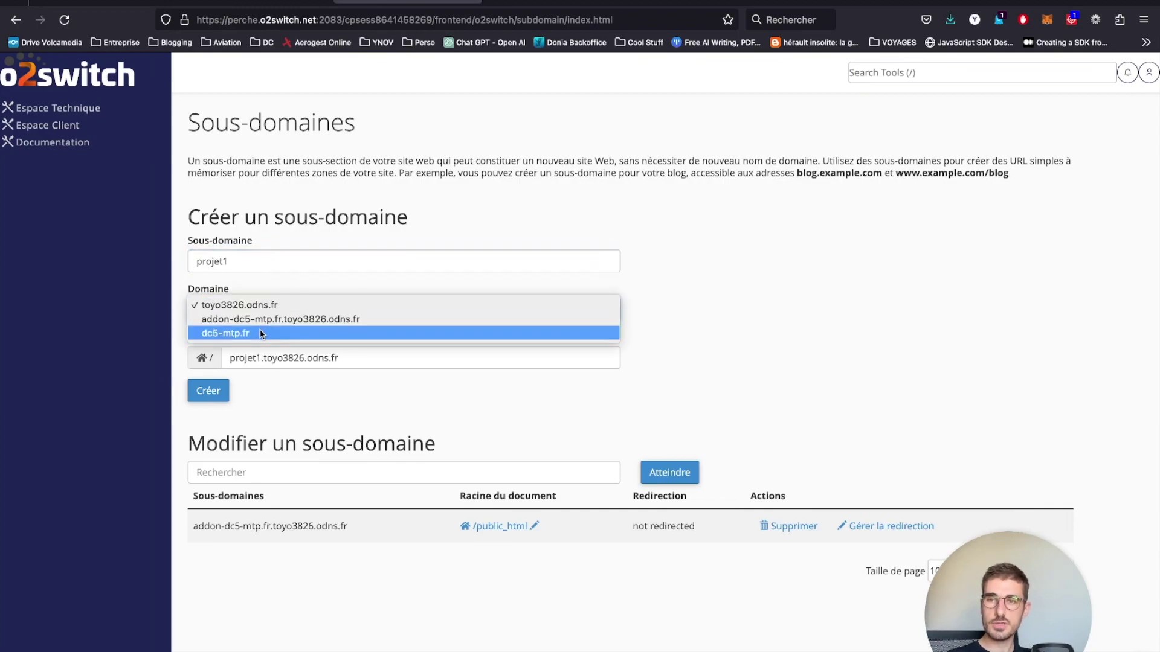
pyautogui.click(262, 334)
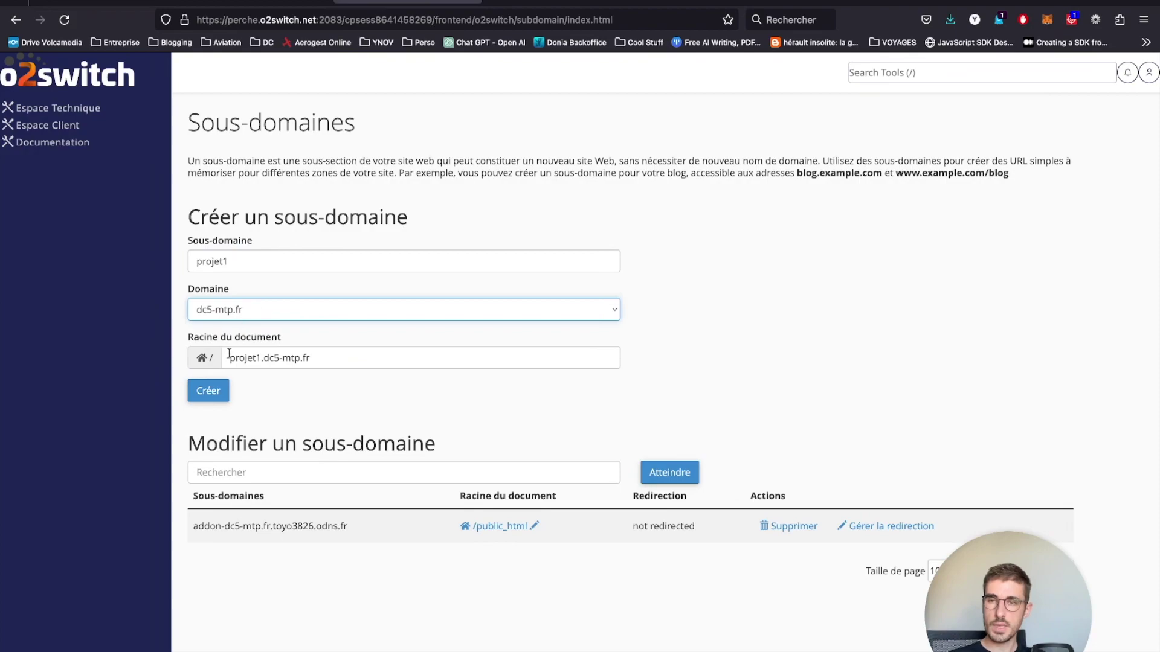
pyautogui.click(222, 391)
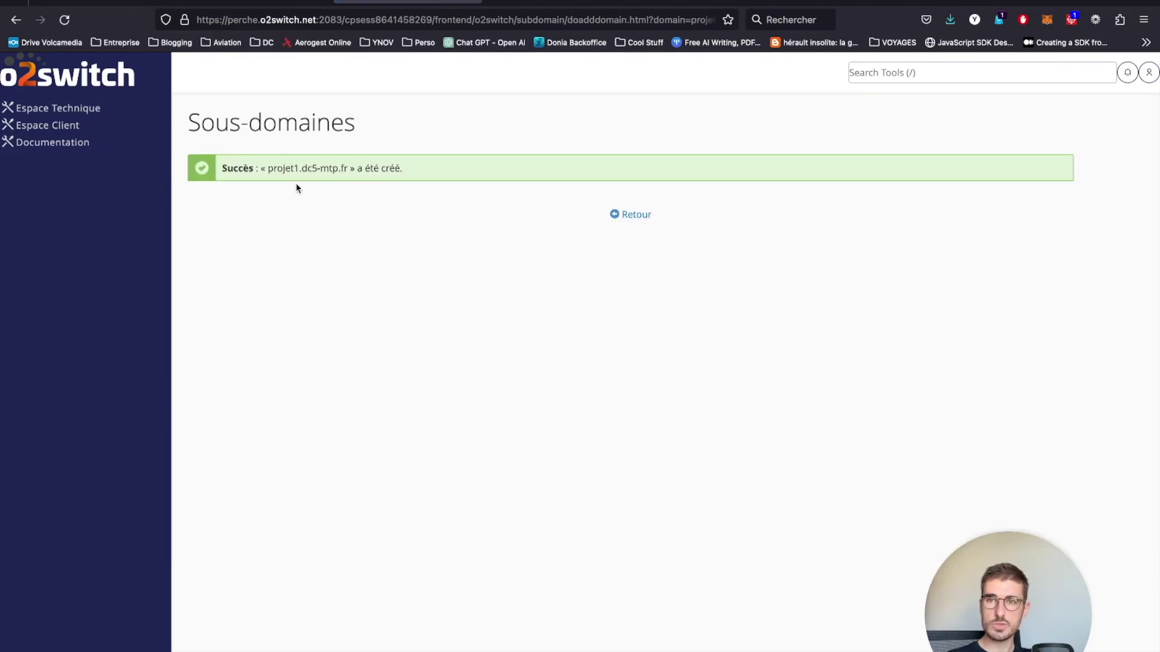
pyautogui.moveTo(270, 168); pyautogui.dragTo(345, 168)
pyautogui.press('super+c')
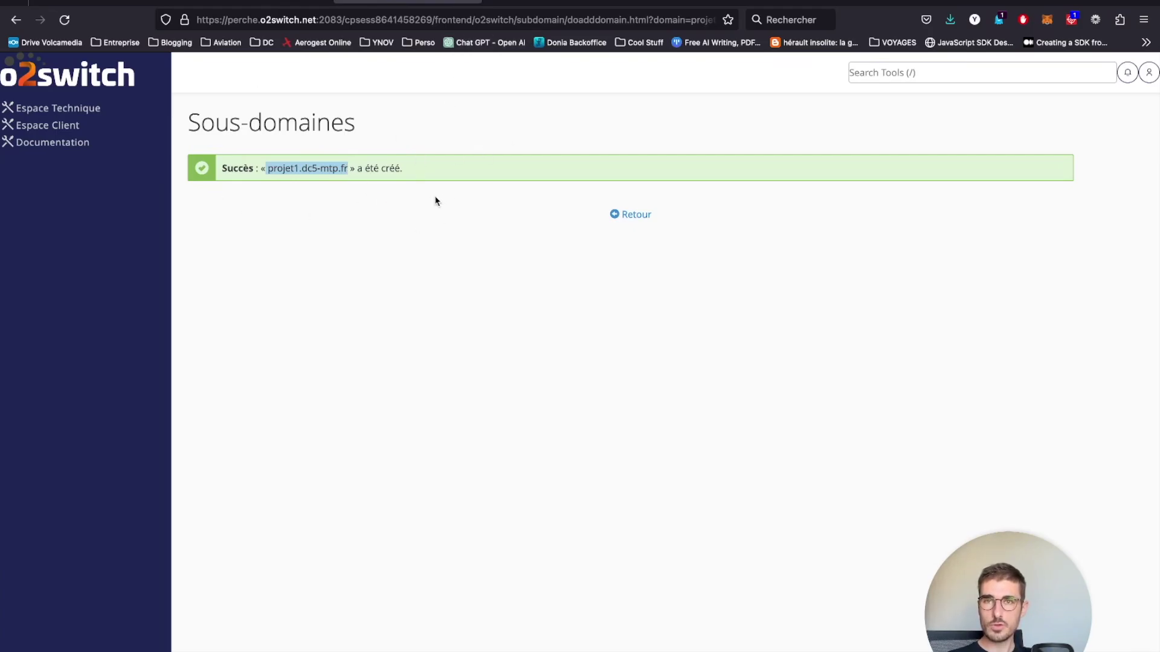
# - Load projet1.dc5-mtp.fr in a new tab and view cPanel's SORRY! default page
pyautogui.click(493, 1)
pyautogui.press('super+v')
pyautogui.press('Return')
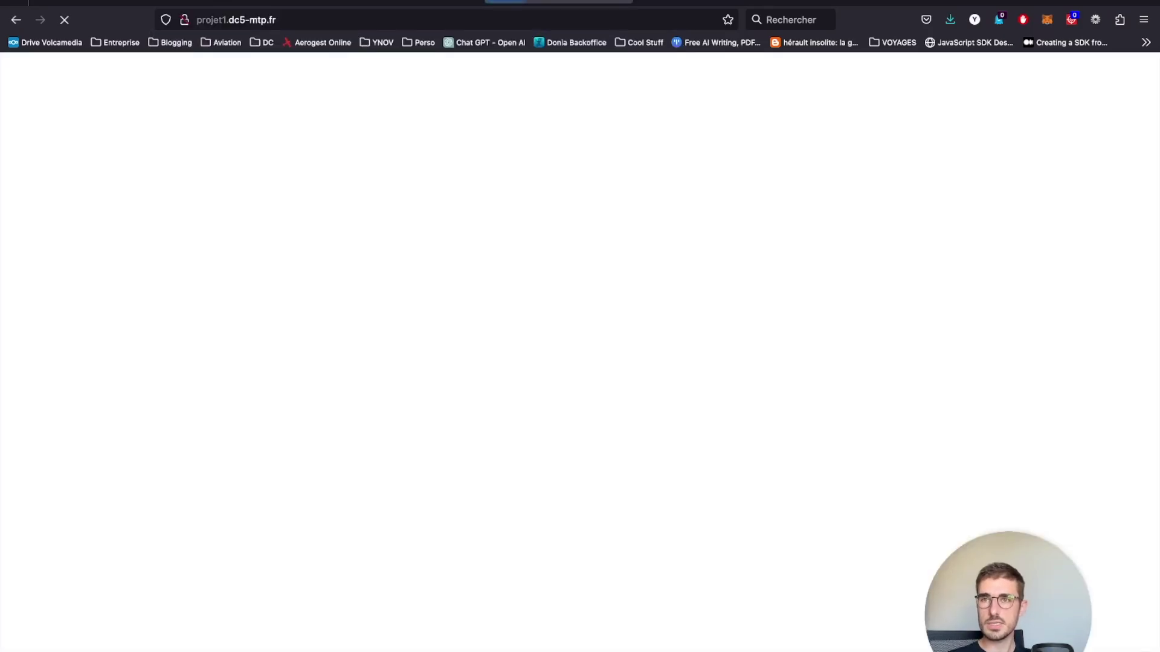
pyautogui.click(378, 309)
pyautogui.moveTo(167, 122); pyautogui.dragTo(563, 116)
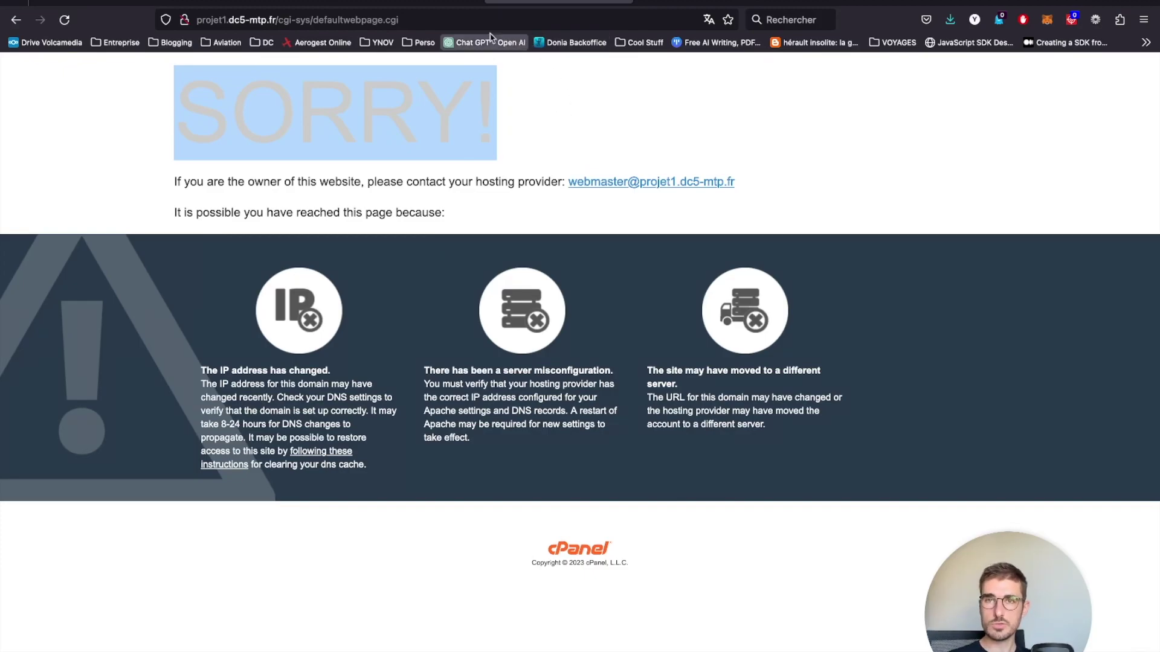
# - Return to the cPanel Espace Technique dashboard, glancing once more at the default page
pyautogui.click(436, 5)
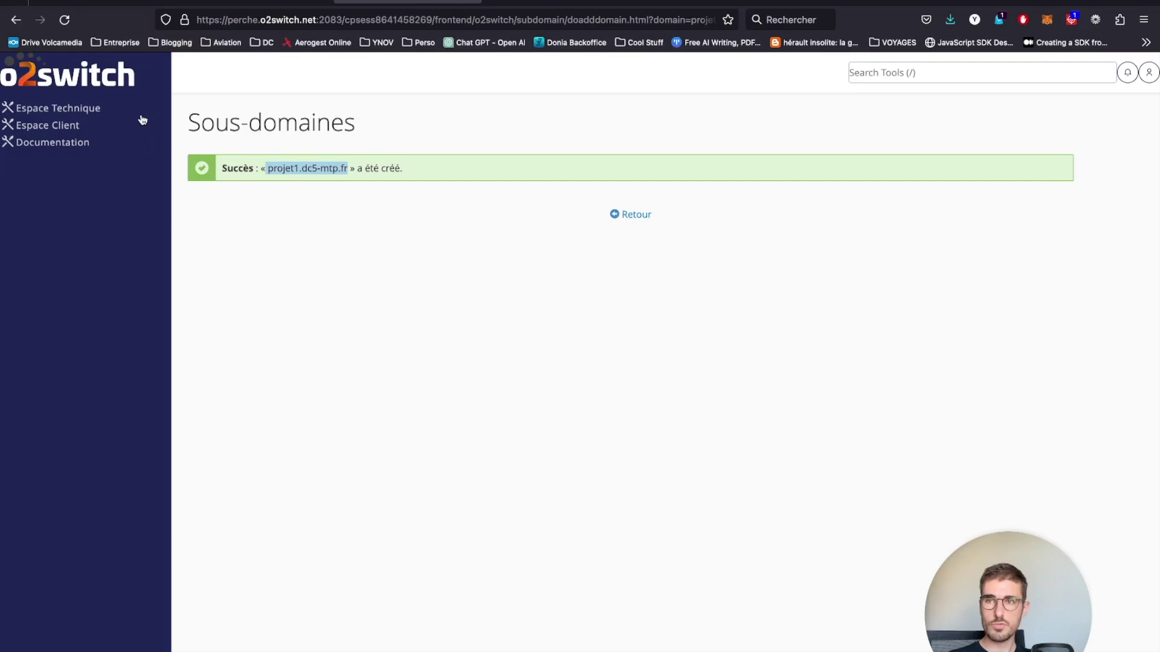
pyautogui.click(44, 108)
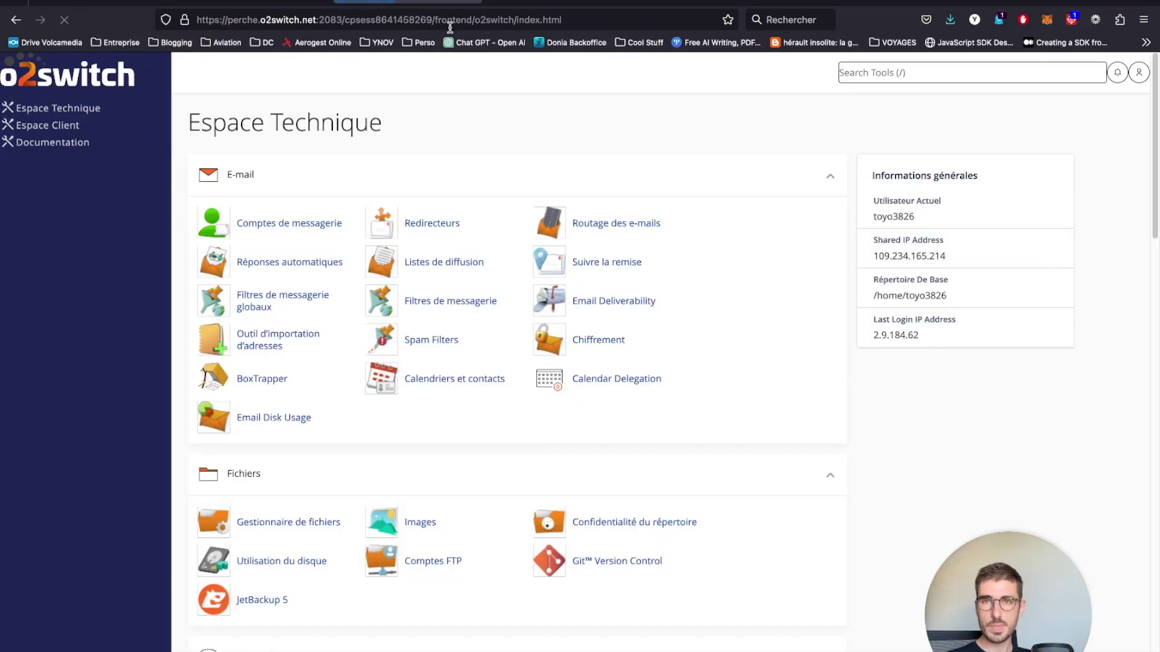
pyautogui.click(526, 3)
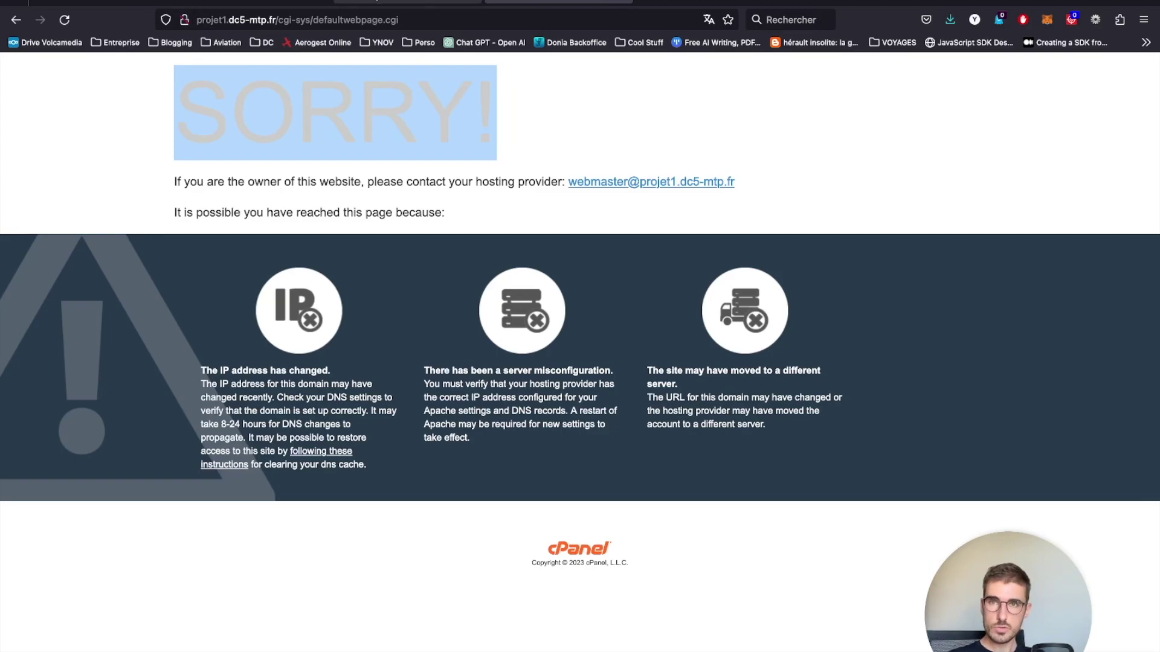
pyautogui.click(407, 1)
pyautogui.scroll(-15, 414, 418)
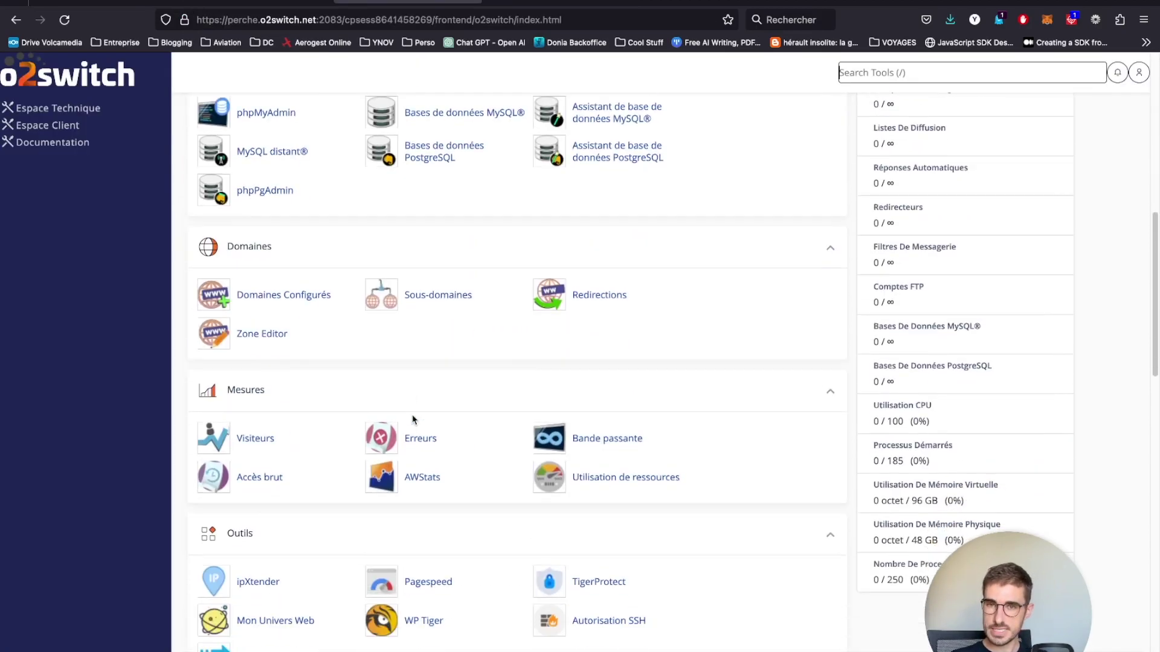
pyautogui.scroll(-3, 414, 418)
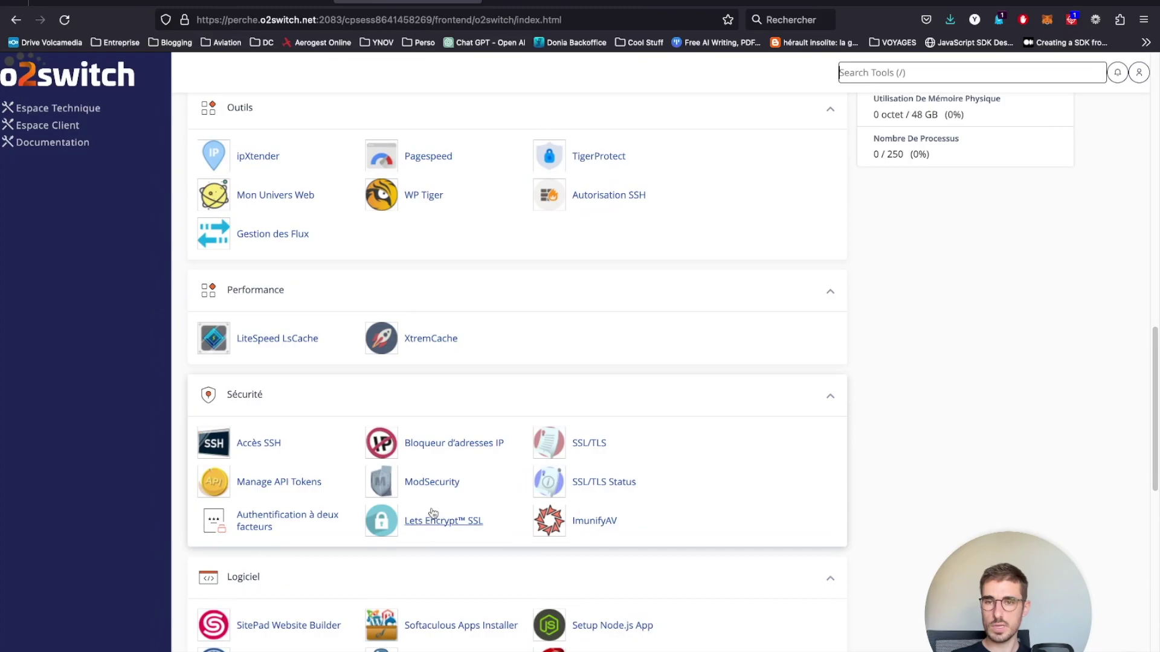
pyautogui.click(463, 528)
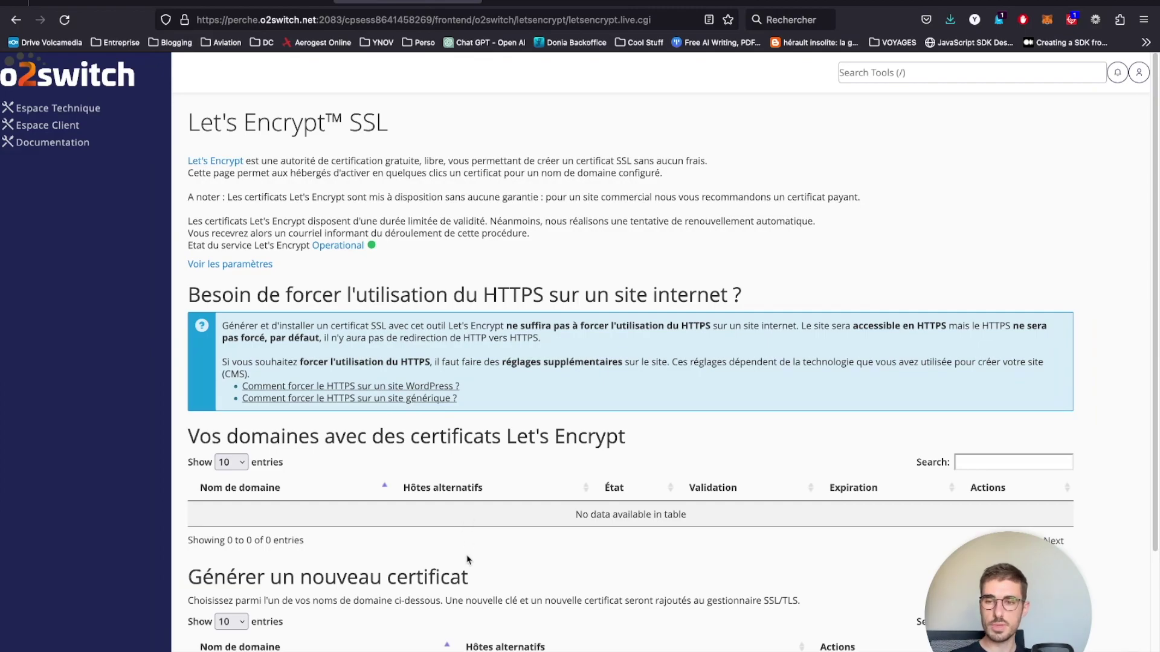
pyautogui.scroll(-3, 466, 562)
pyautogui.scroll(3, 247, 344)
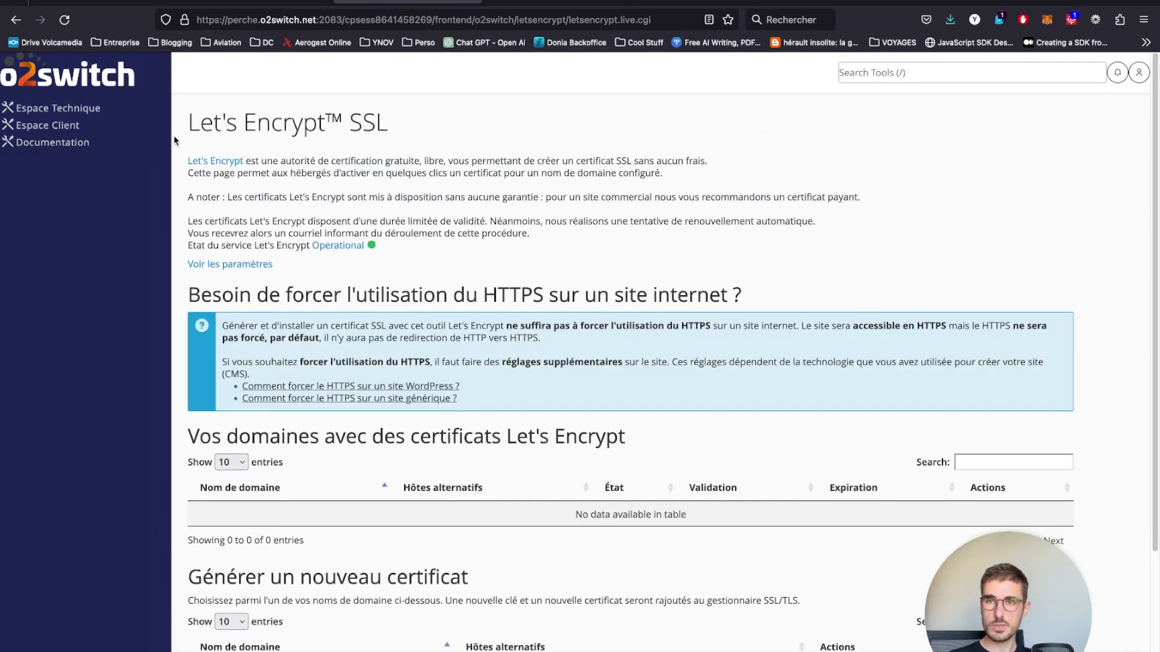
pyautogui.moveTo(190, 121); pyautogui.dragTo(413, 146)
pyautogui.scroll(-3, 399, 366)
pyautogui.moveTo(483, 399); pyautogui.dragTo(185, 399)
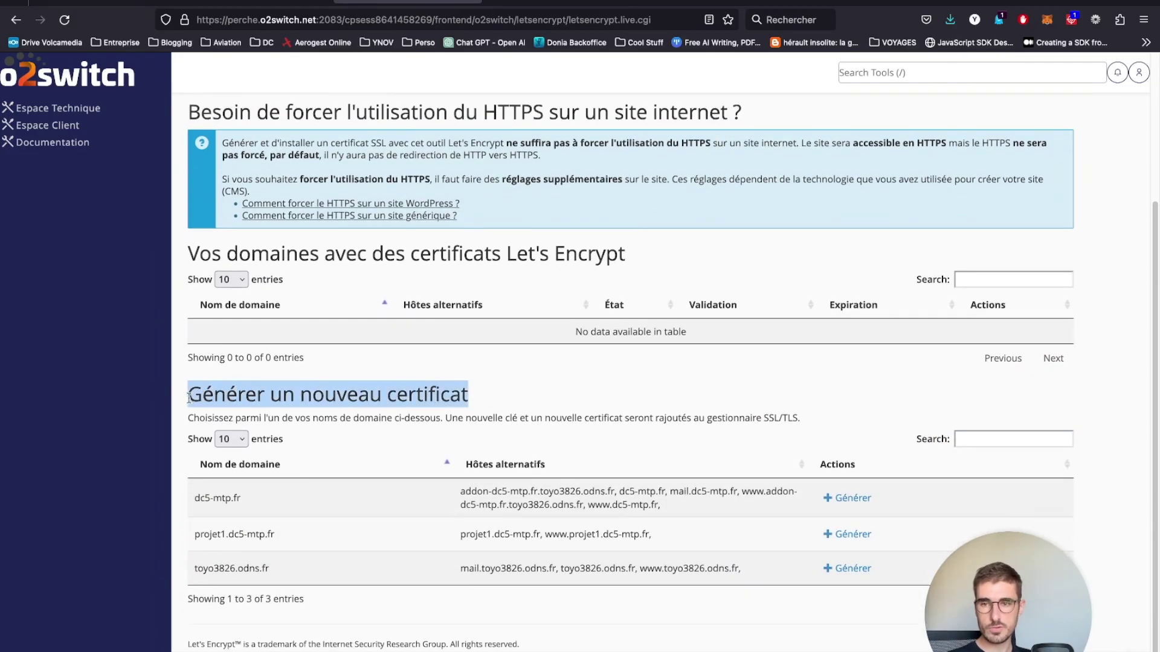
pyautogui.moveTo(195, 534); pyautogui.dragTo(287, 542)
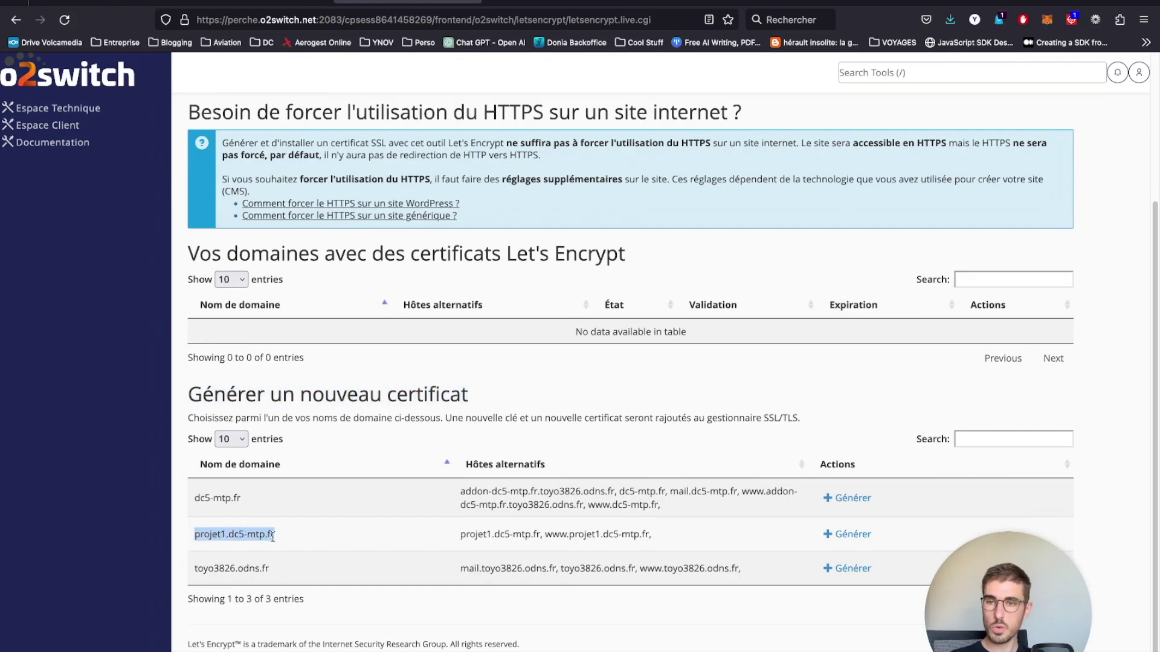
pyautogui.click(846, 534)
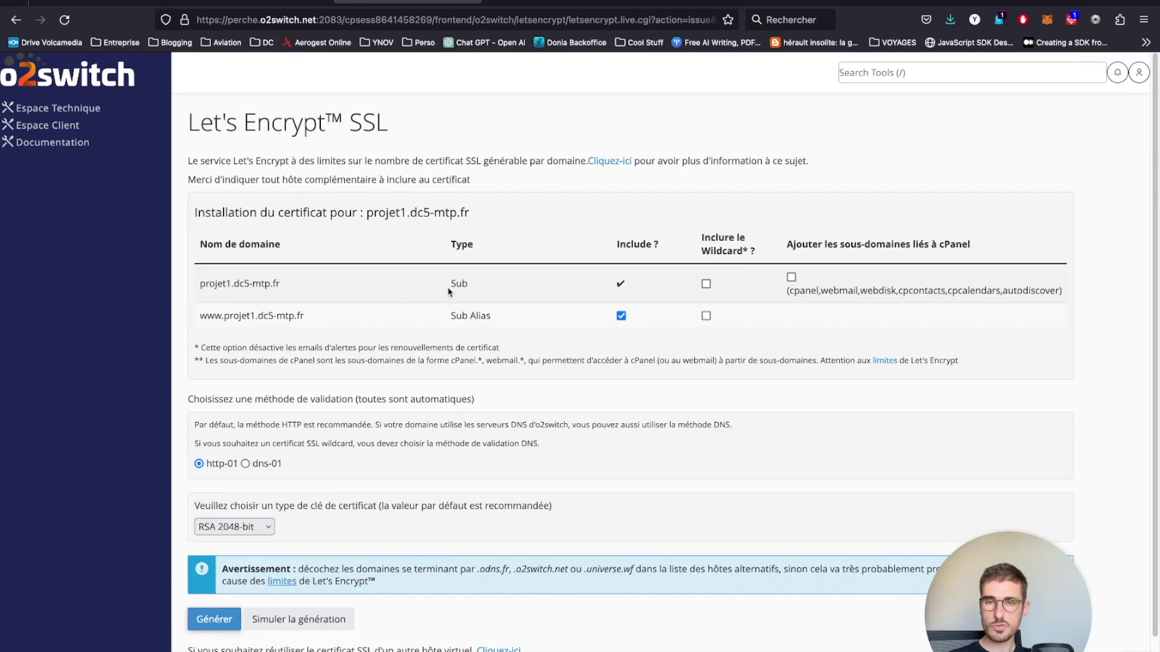
pyautogui.moveTo(285, 288); pyautogui.dragTo(356, 322)
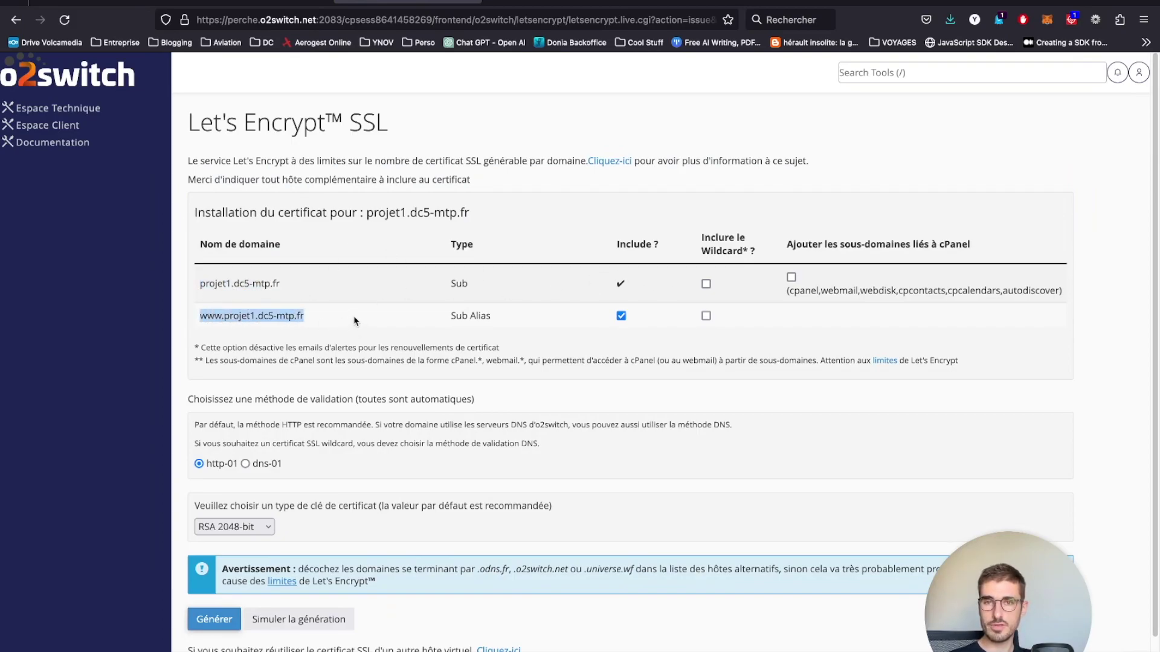
pyautogui.click(214, 627)
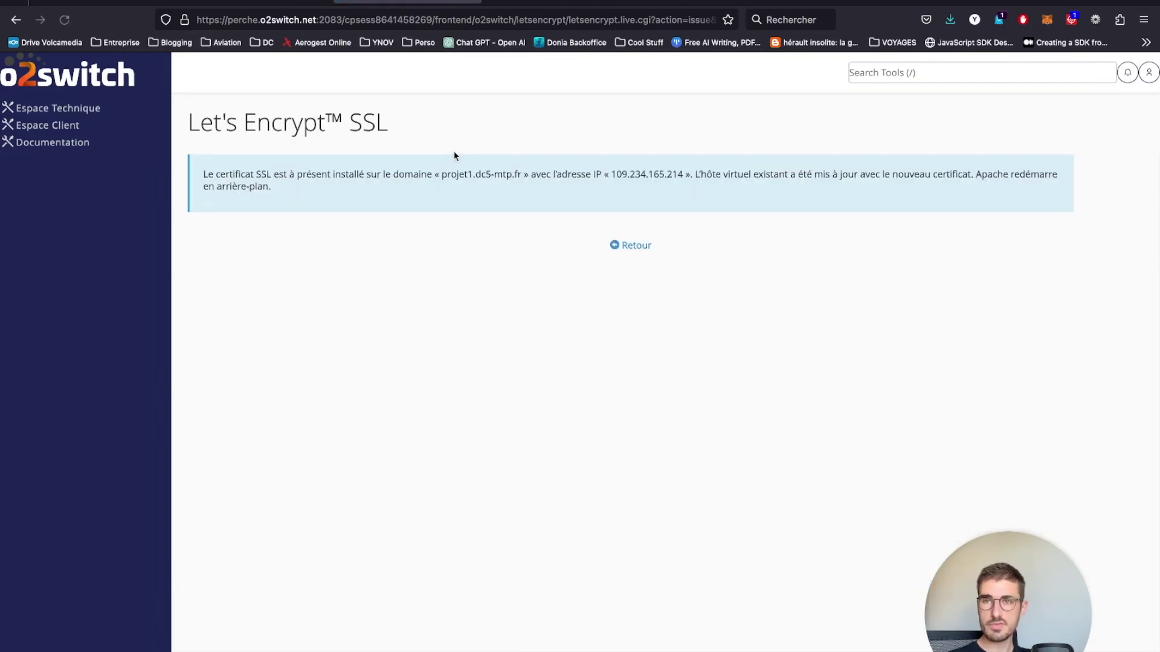
pyautogui.click(637, 246)
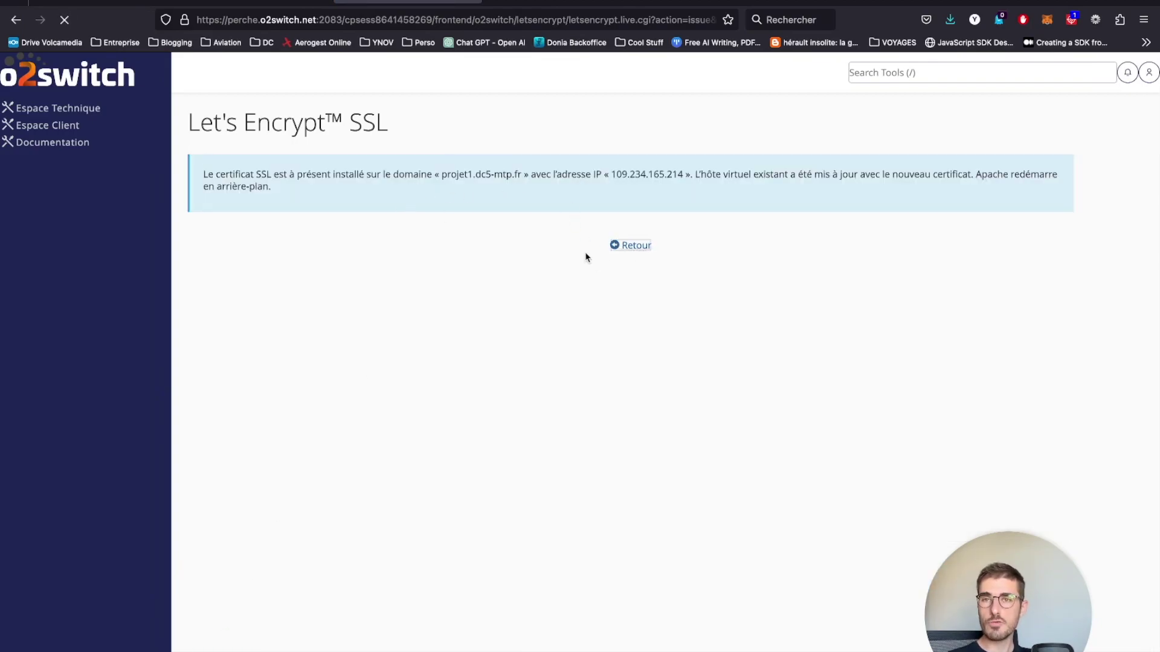
pyautogui.click(536, 4)
pyautogui.click(315, 23)
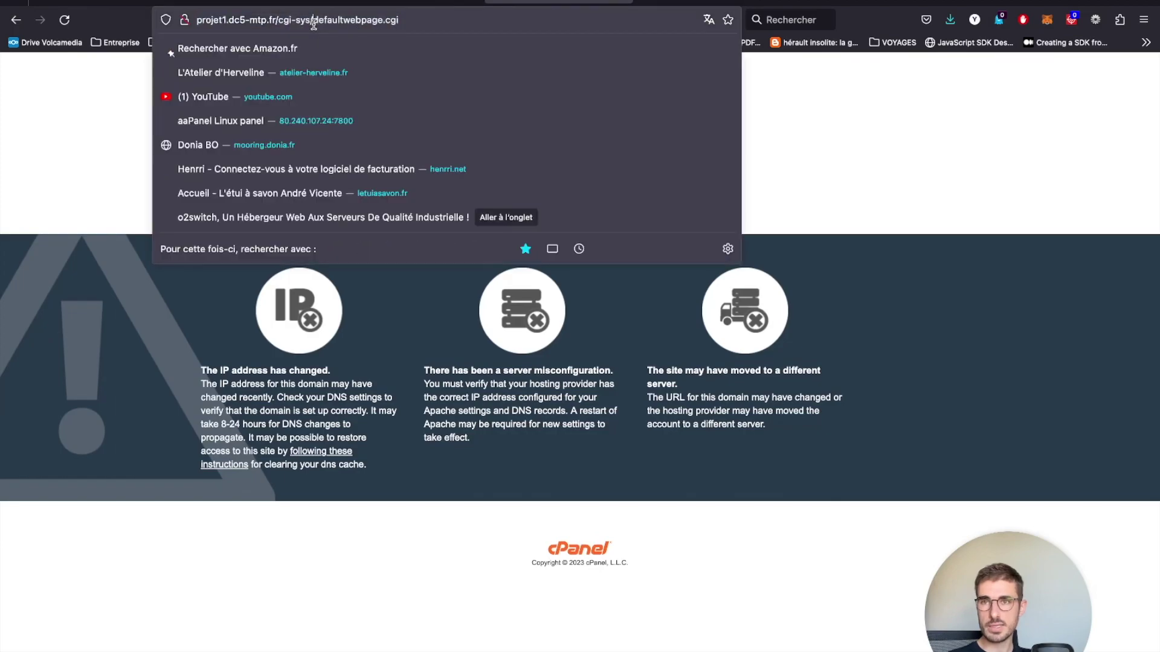
pyautogui.write('https://')
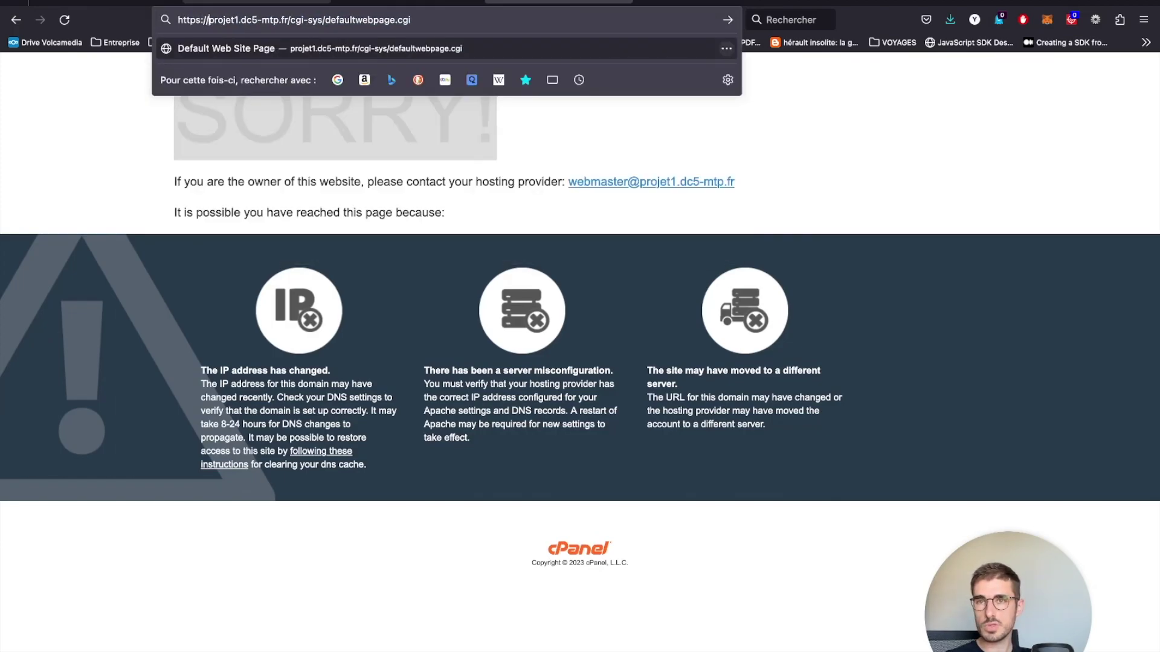
pyautogui.moveTo(292, 20); pyautogui.dragTo(472, 26)
pyautogui.press('BackSpace')
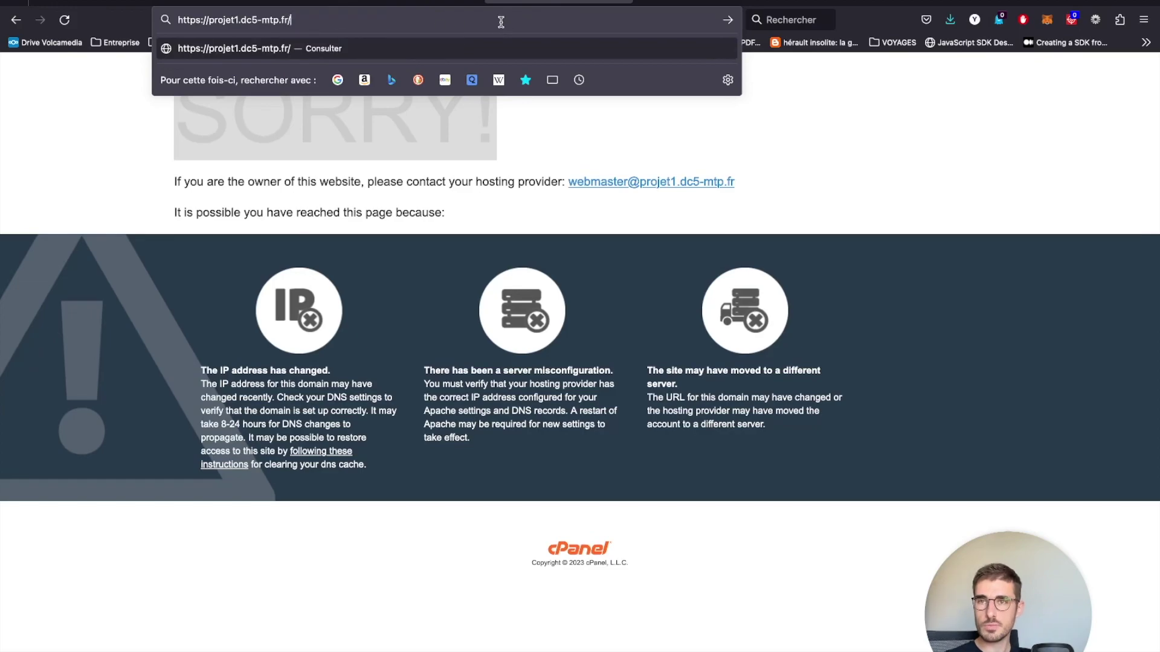
pyautogui.press('Return')
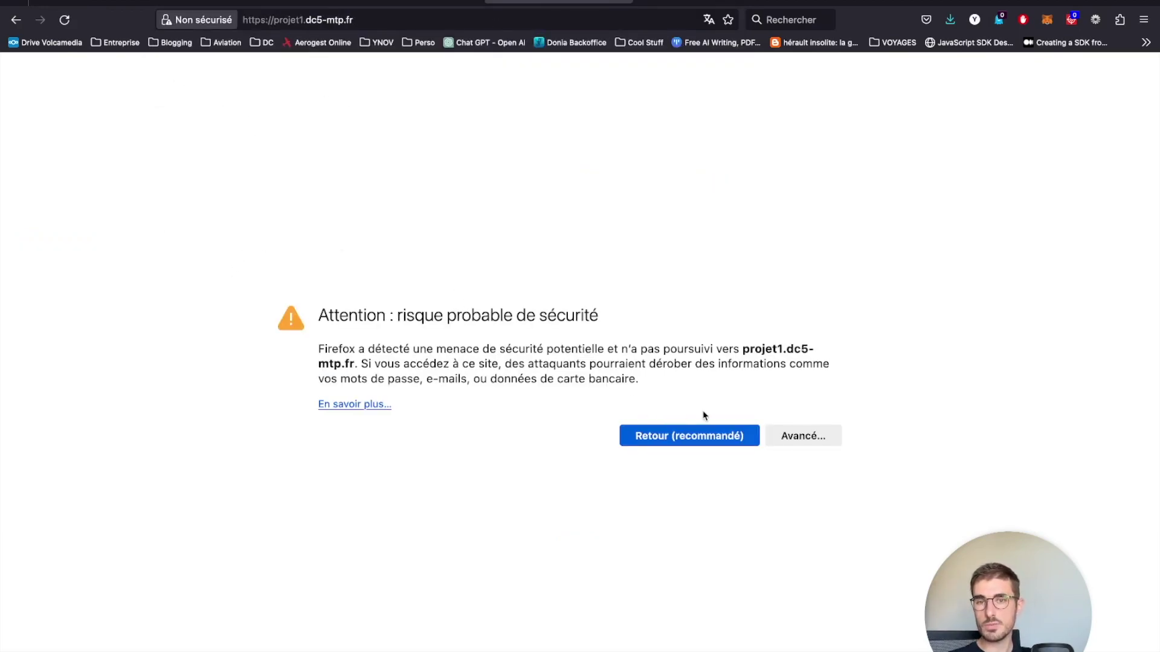
# - Accept the certificate risk to reach the Index of / page, then return to Let's Encrypt
pyautogui.click(806, 440)
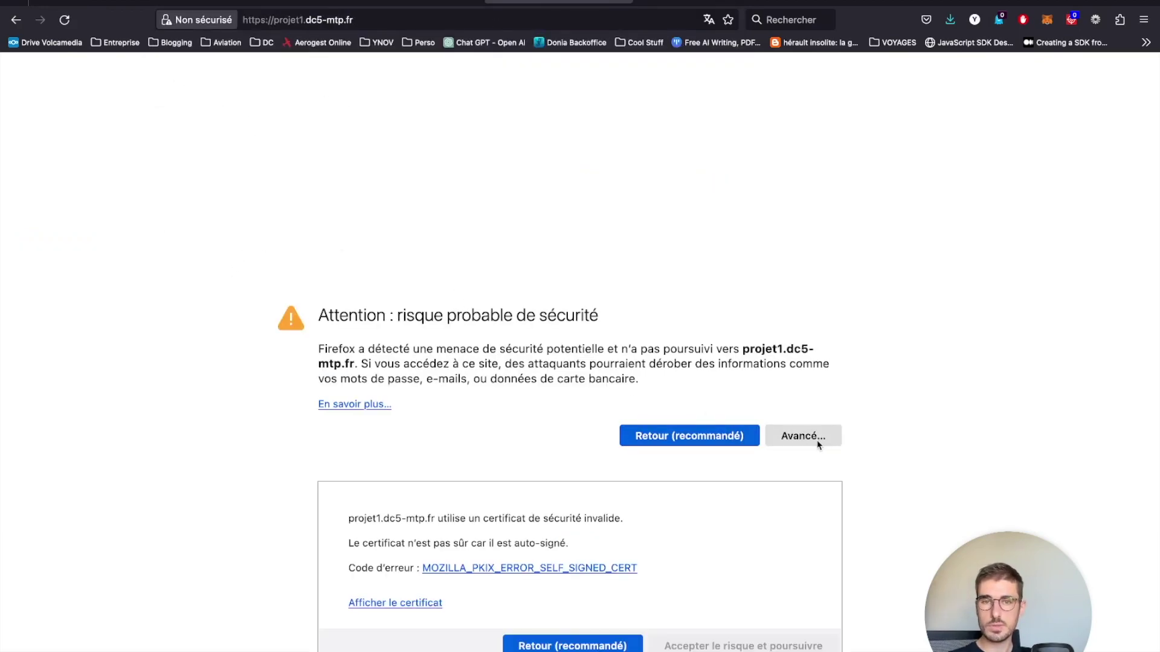
pyautogui.click(682, 645)
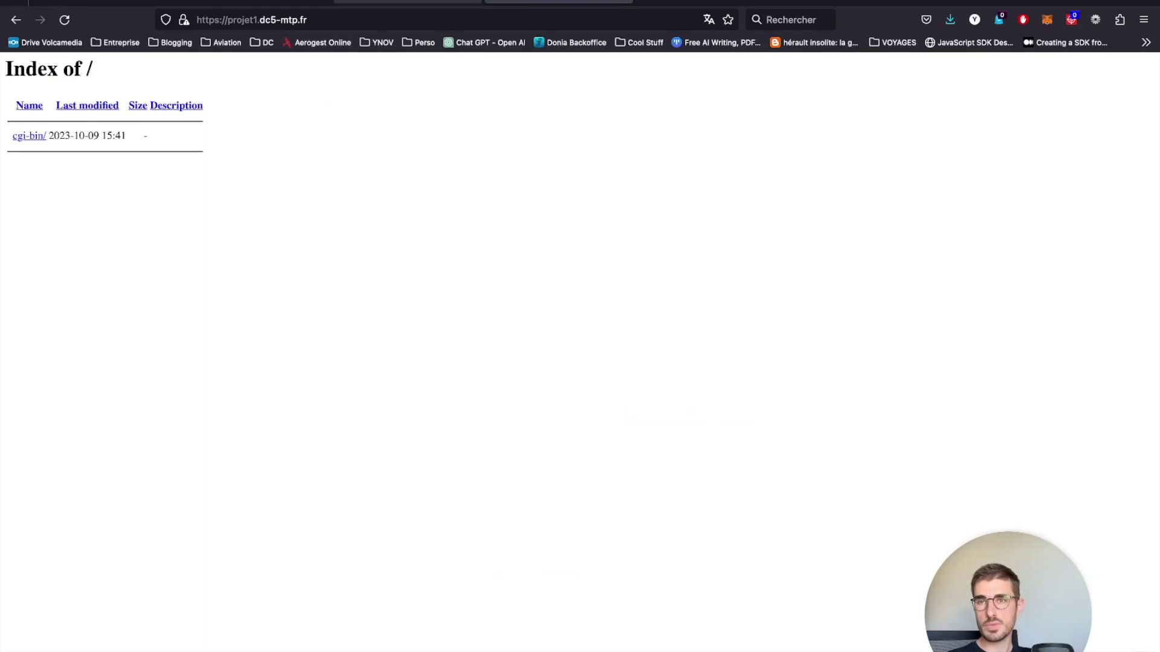
pyautogui.click(399, 4)
pyautogui.scroll(-3, 428, 457)
pyautogui.moveTo(663, 336); pyautogui.dragTo(168, 328)
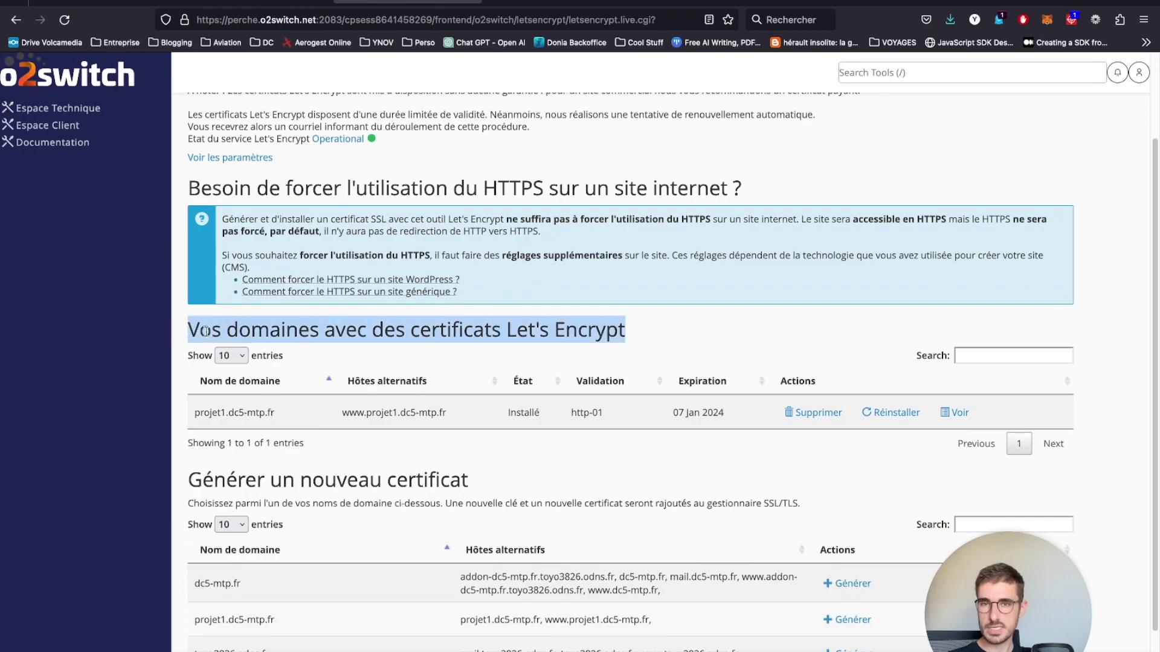
# - Return to Espace Technique and open WordPress under Softaculous Apps Installer
pyautogui.moveTo(192, 427); pyautogui.dragTo(320, 416)
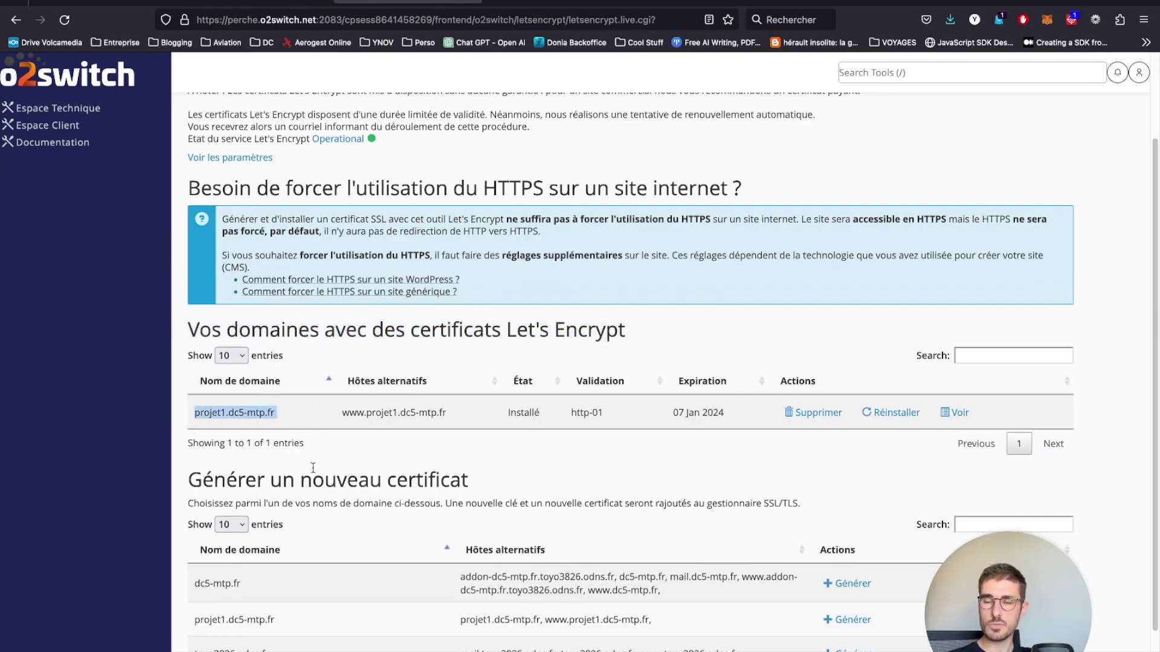
pyautogui.scroll(3, 326, 459)
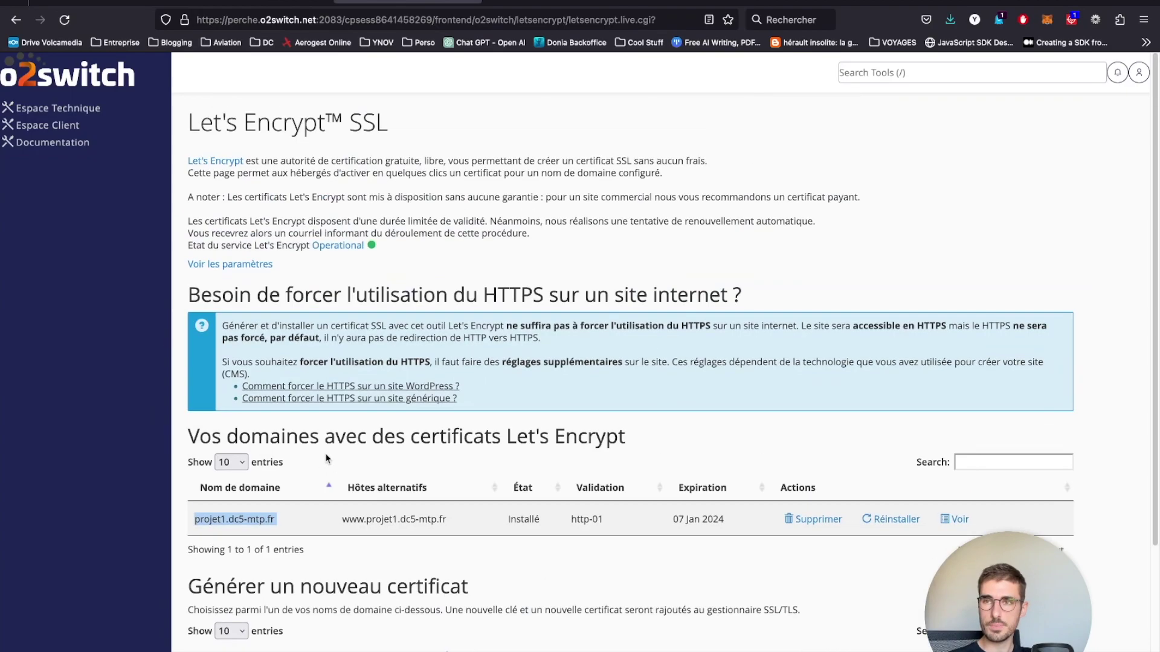
pyautogui.click(67, 110)
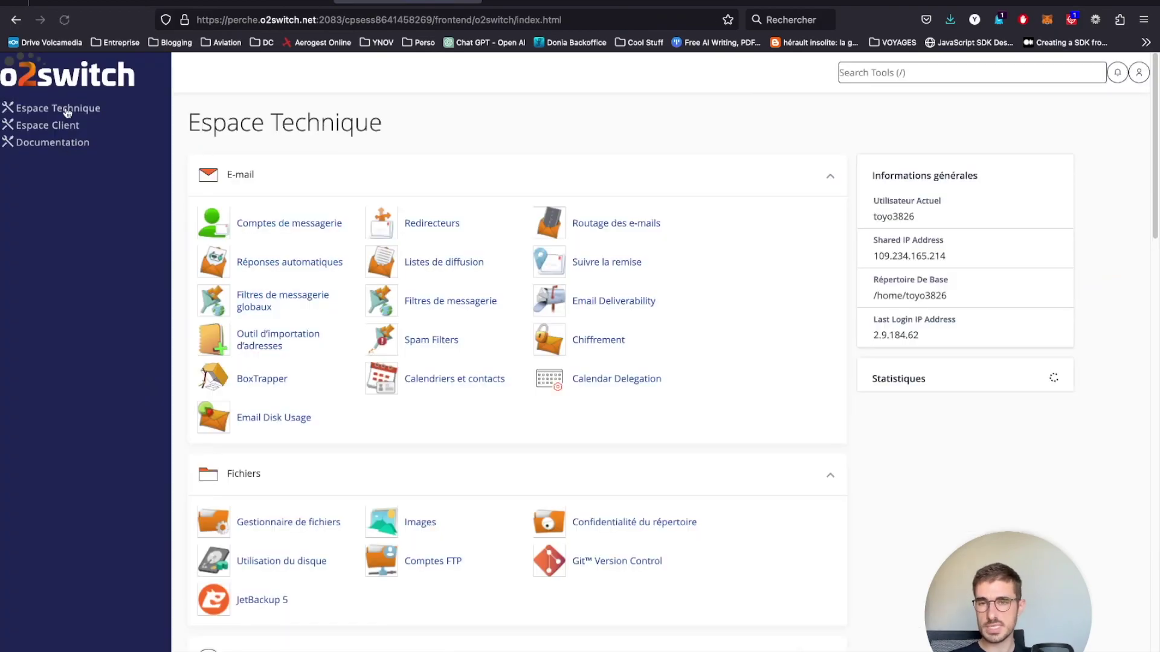
pyautogui.scroll(-20, 431, 283)
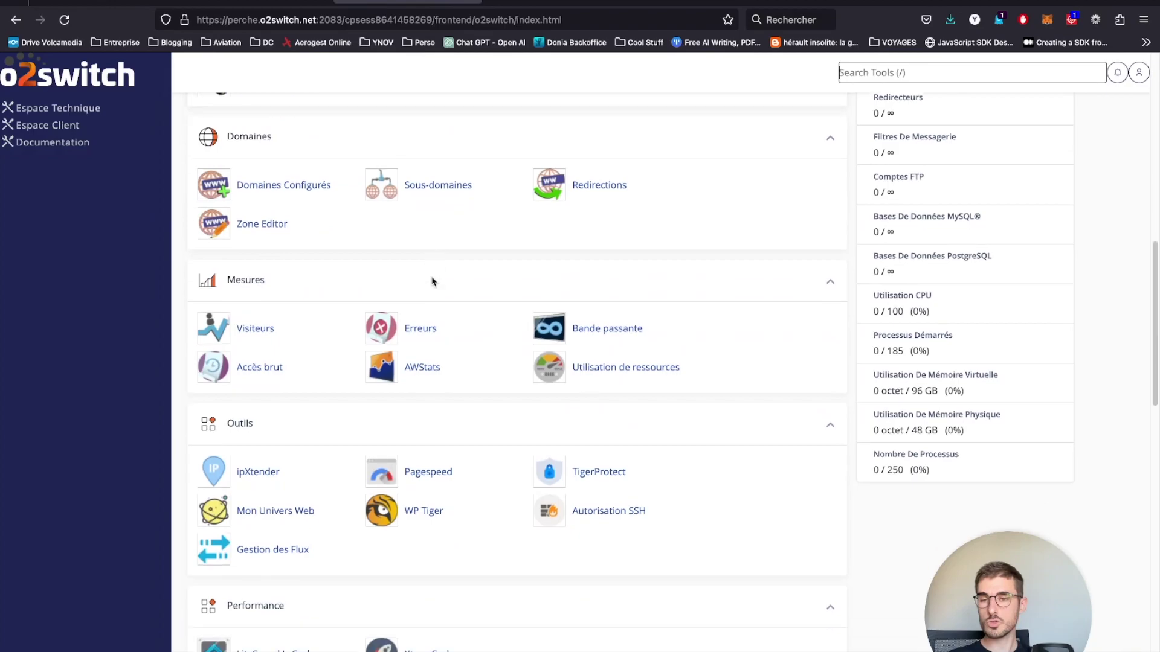
pyautogui.scroll(-10, 432, 281)
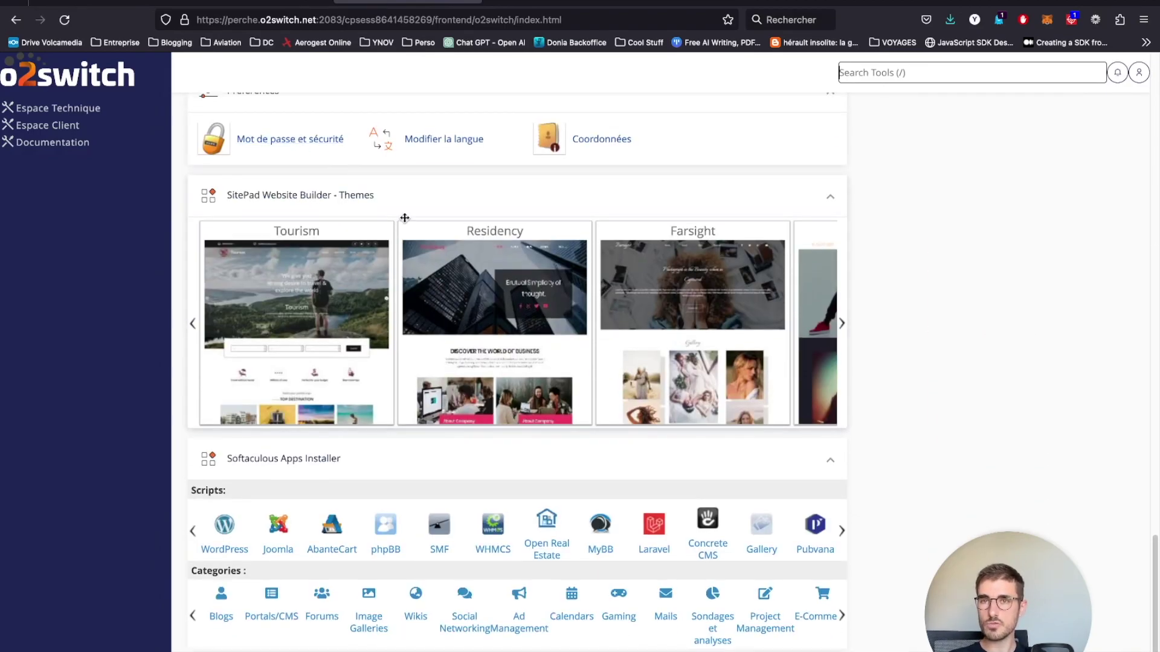
pyautogui.click(227, 531)
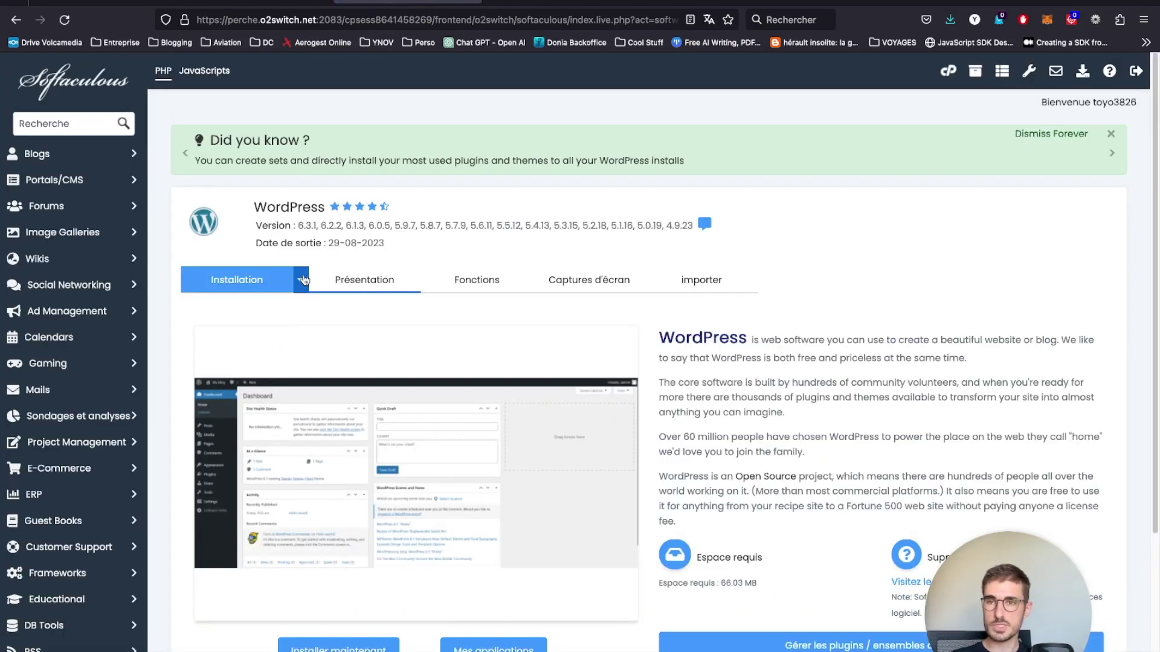
pyautogui.click(301, 280)
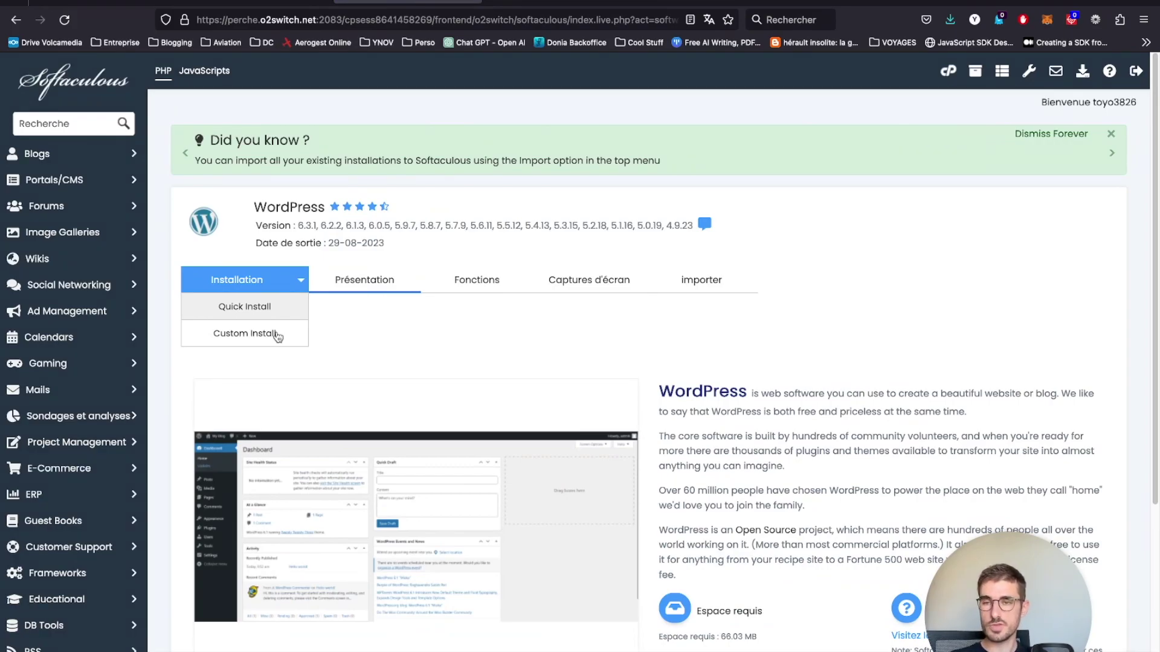
pyautogui.click(277, 335)
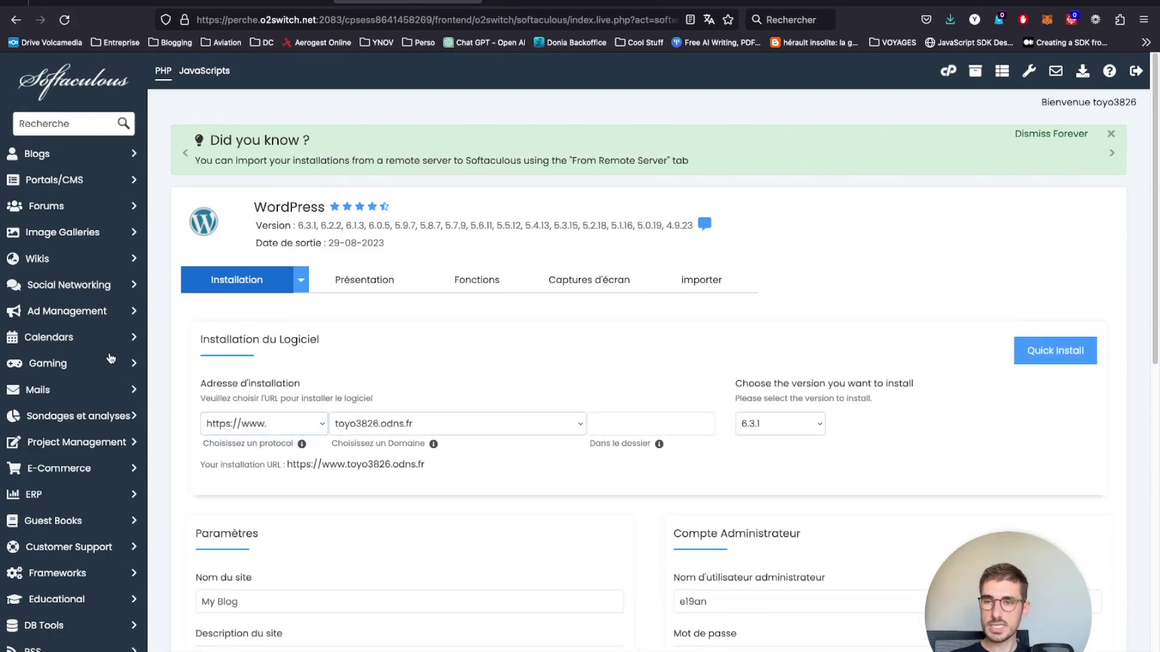
pyautogui.click(264, 417)
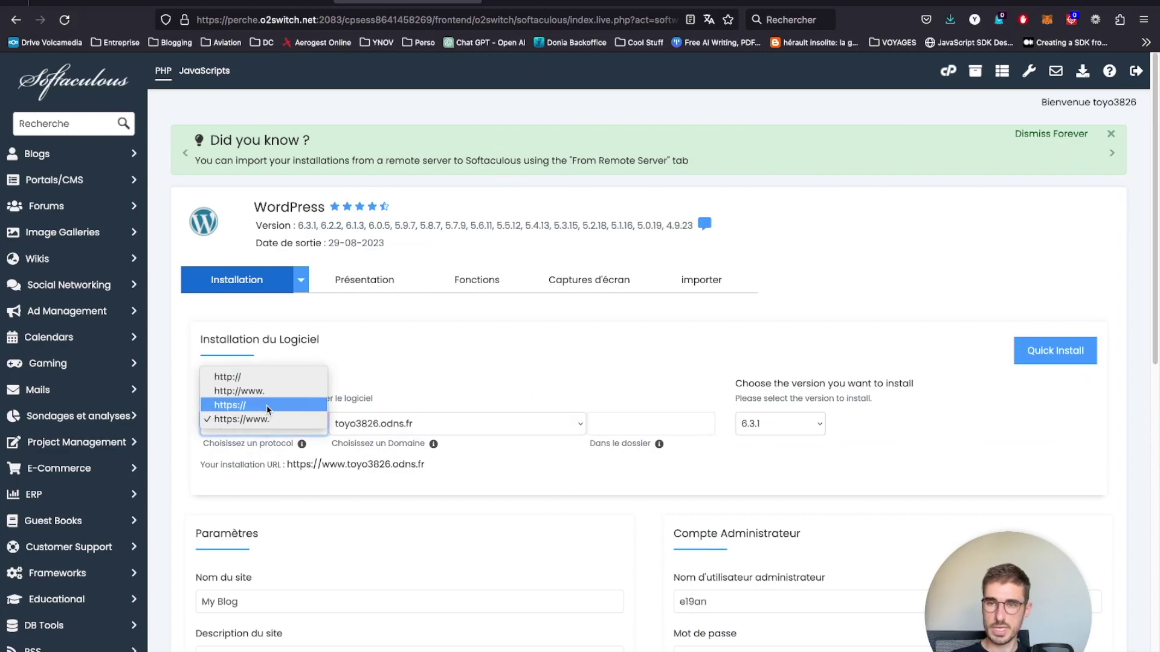
pyautogui.click(268, 406)
pyautogui.click(389, 424)
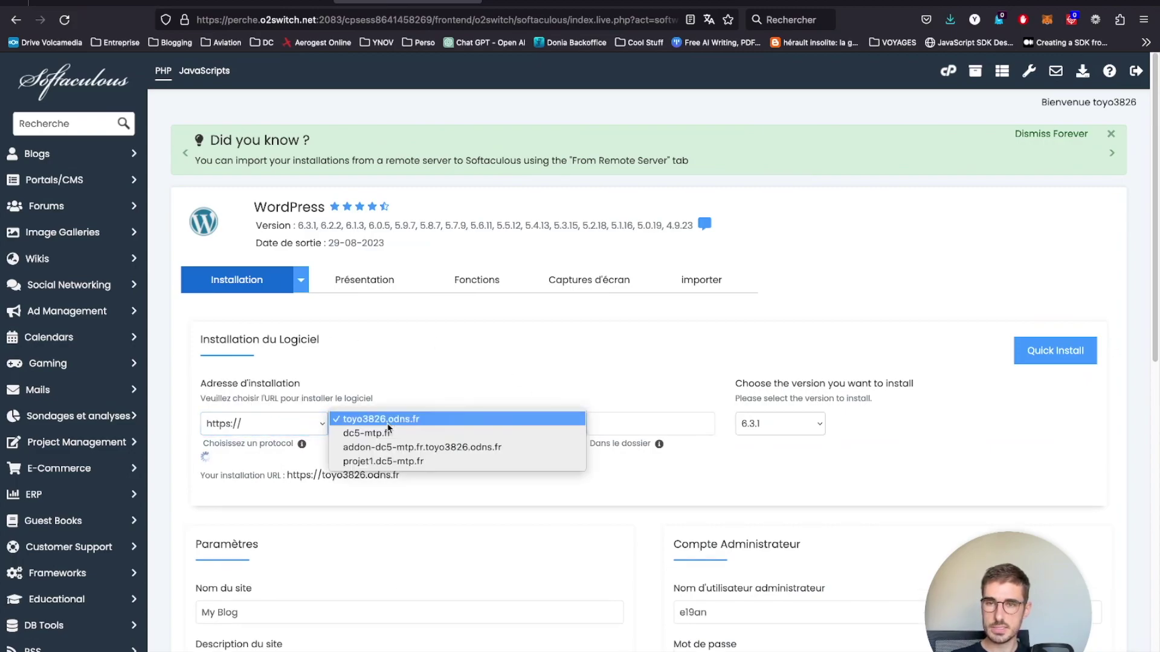
pyautogui.click(392, 462)
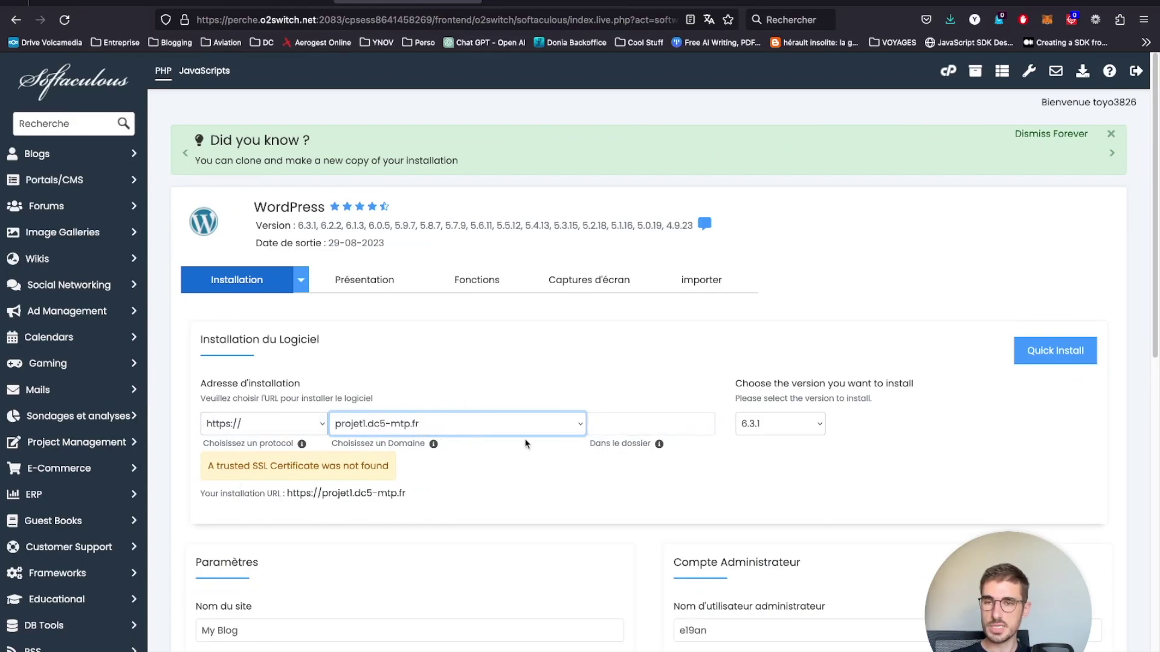
pyautogui.click(653, 422)
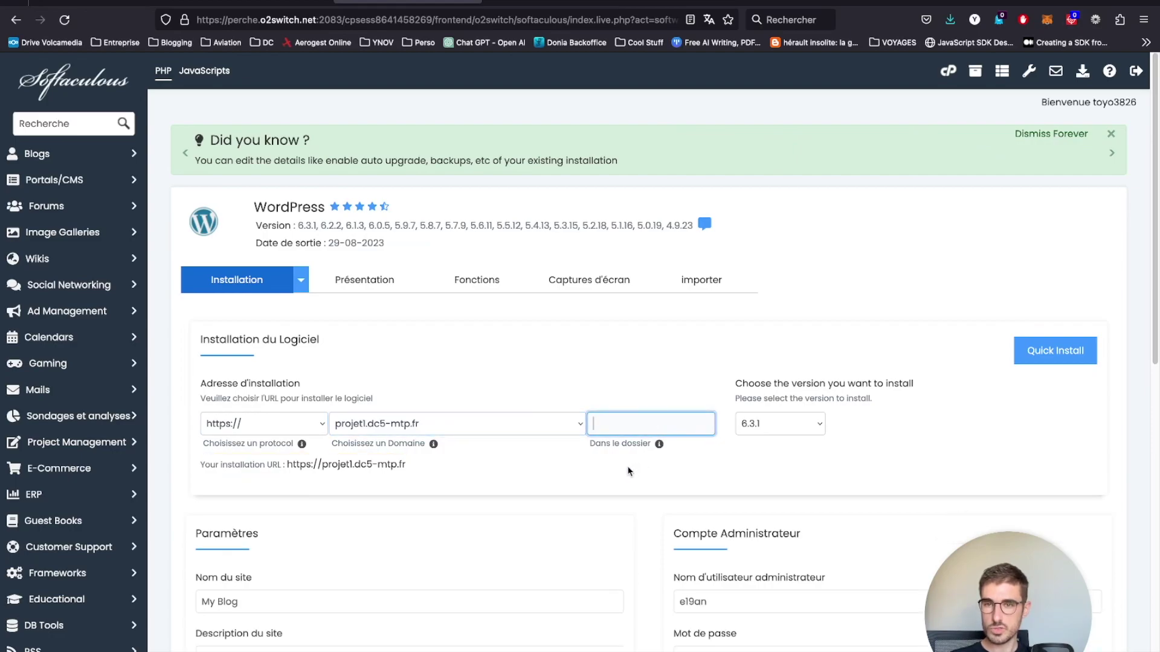
pyautogui.moveTo(405, 465); pyautogui.dragTo(289, 468)
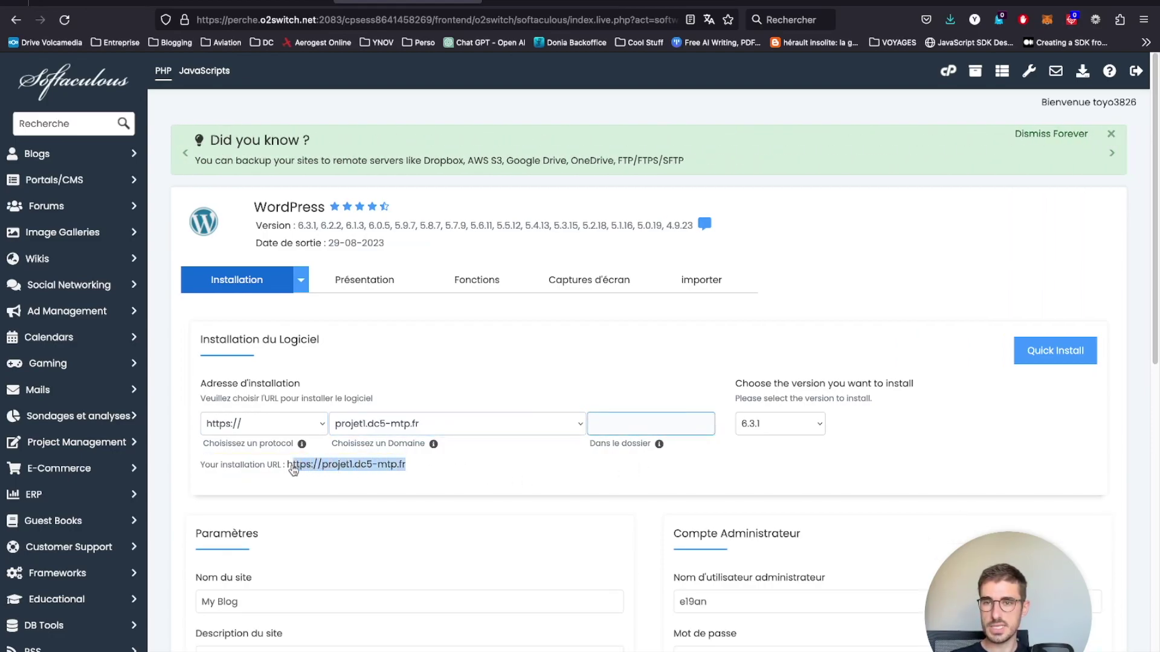
pyautogui.click(744, 430)
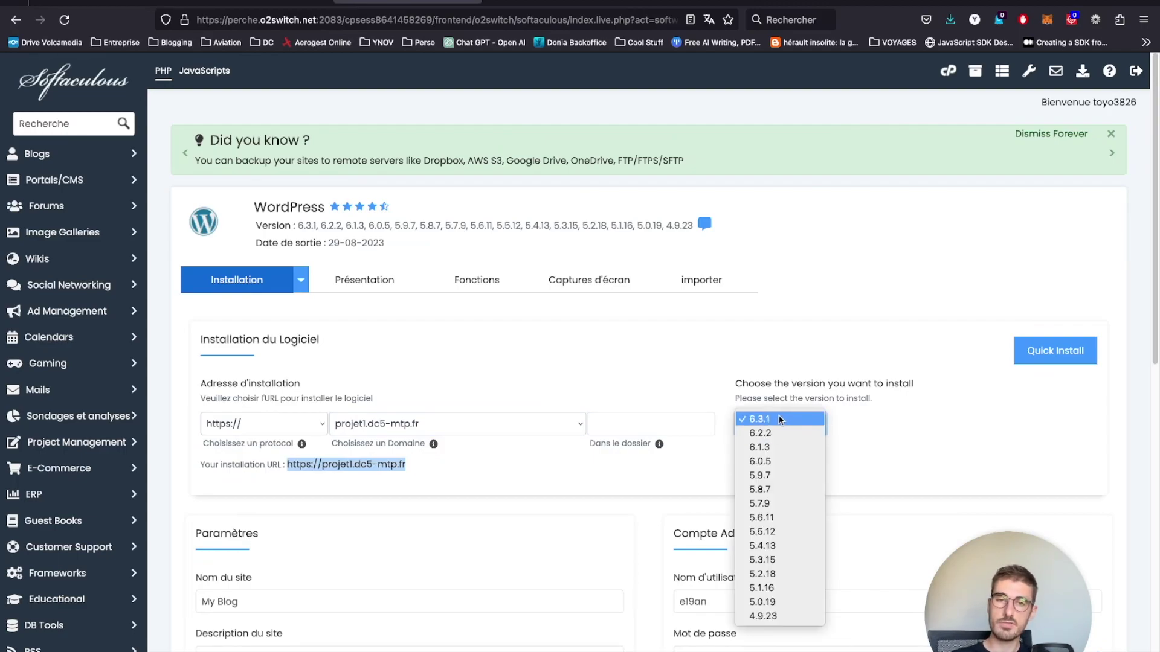
pyautogui.click(779, 420)
pyautogui.scroll(-4, 544, 435)
# - Name the site 'Mon projet 1', keeping the default description
pyautogui.click(314, 427)
pyautogui.tripleClick(307, 381)
pyautogui.write('Mon projet 1')
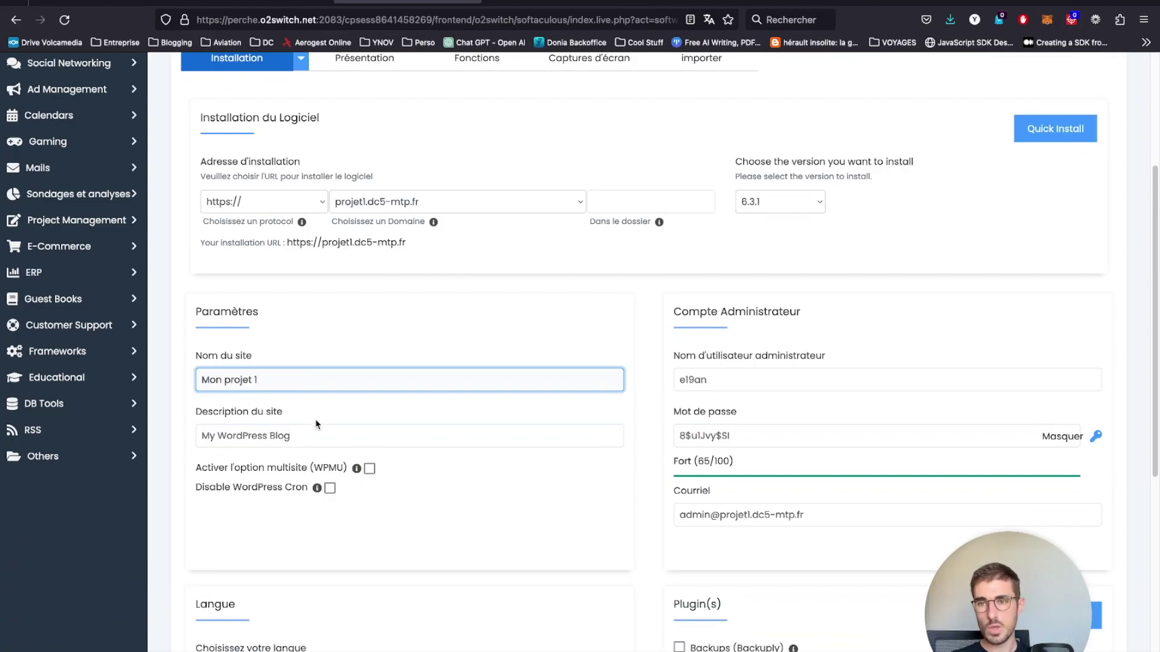
pyautogui.press('Tab')
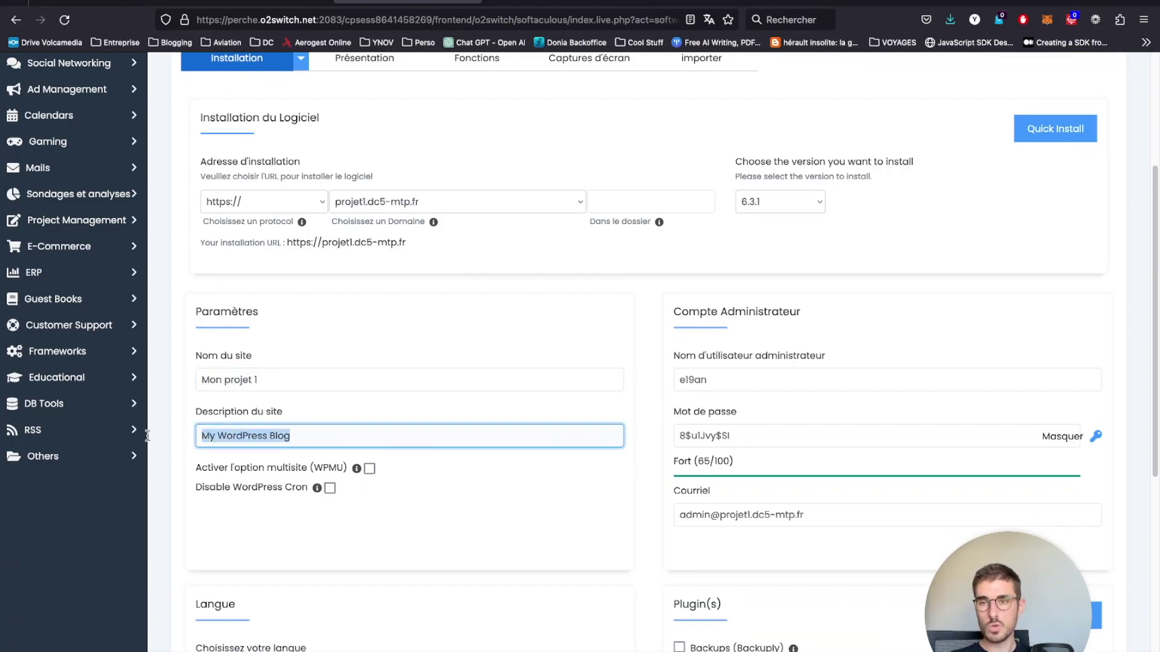
pyautogui.click(329, 422)
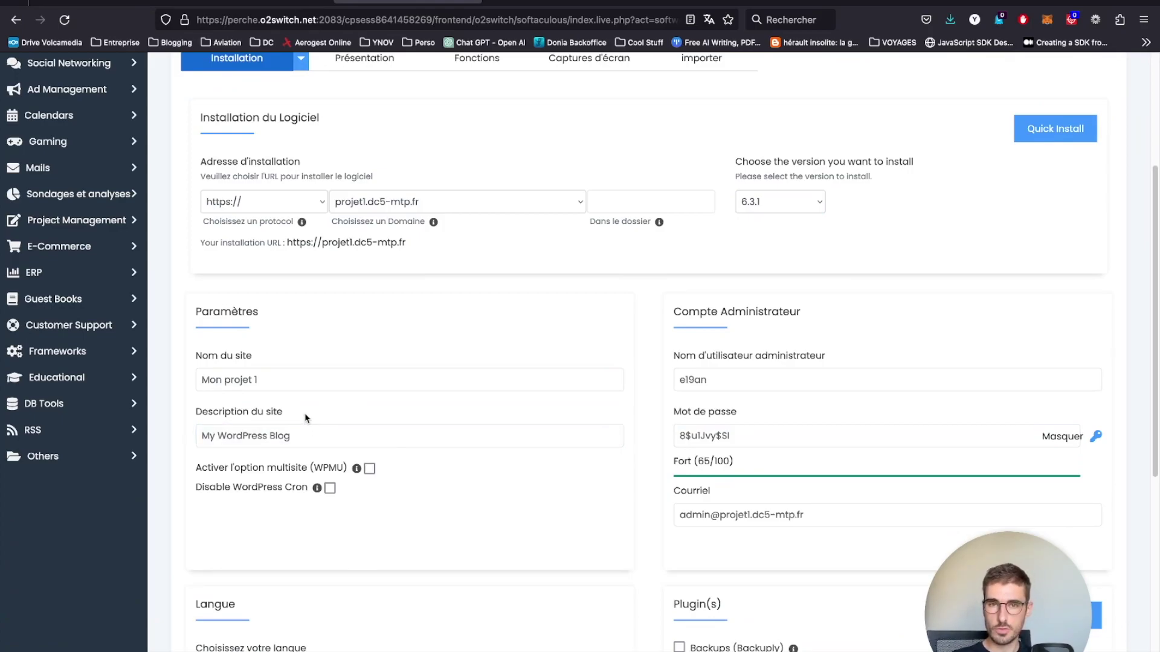
# - Replace the admin username with the chosen name and enter the admin password
pyautogui.click(724, 379)
pyautogui.doubleClick(724, 378)
pyautogui.press('Tab')
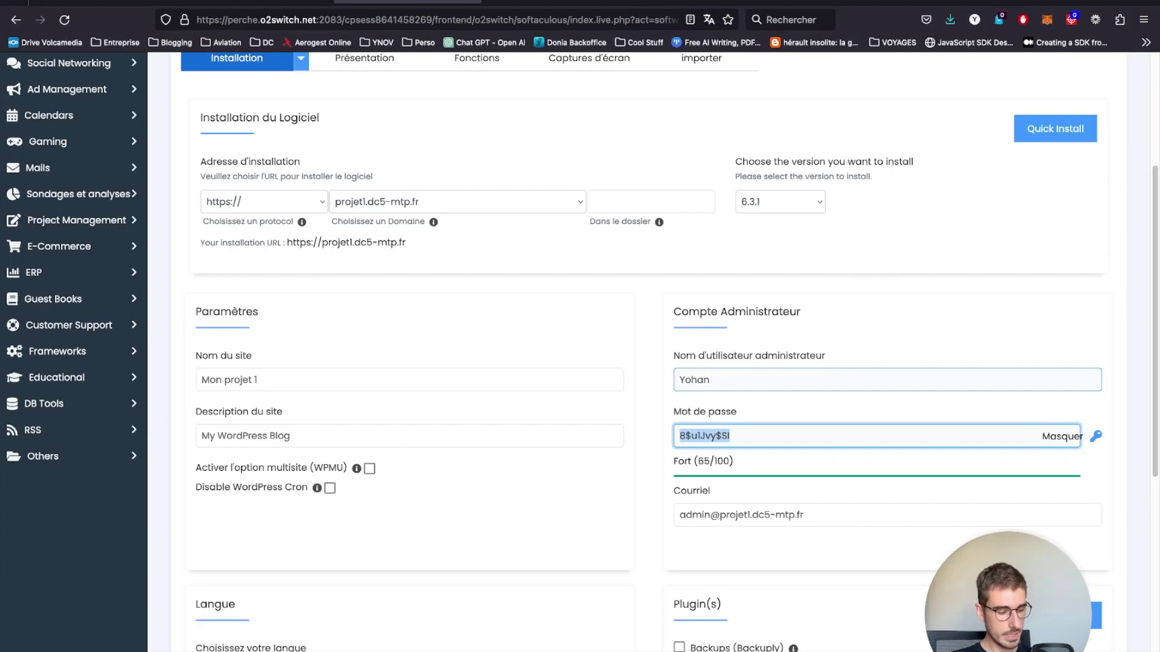
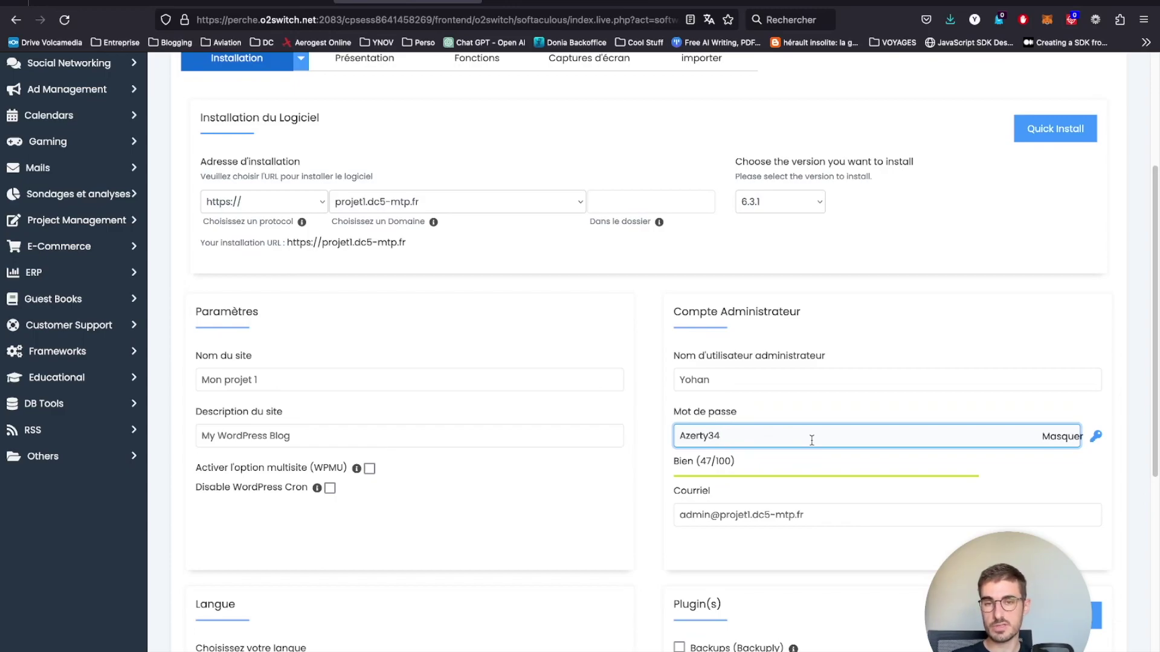
# - Replace the default admin e-mail with the contact e-mail address
pyautogui.moveTo(810, 517); pyautogui.dragTo(544, 503)
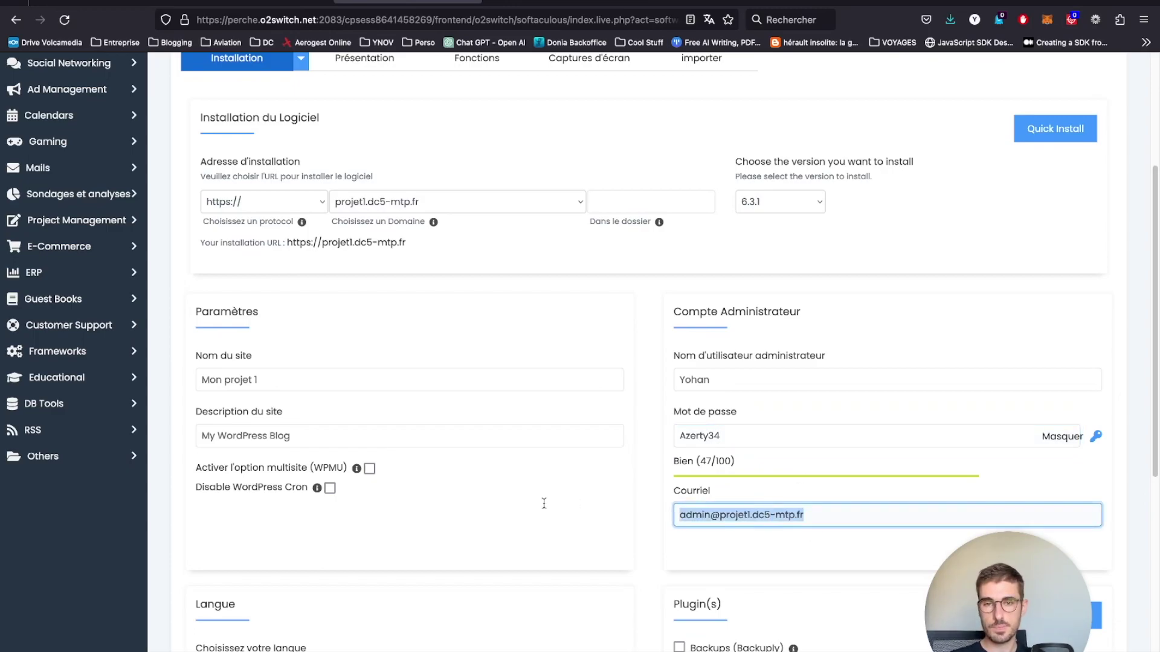
pyautogui.write('projet@')
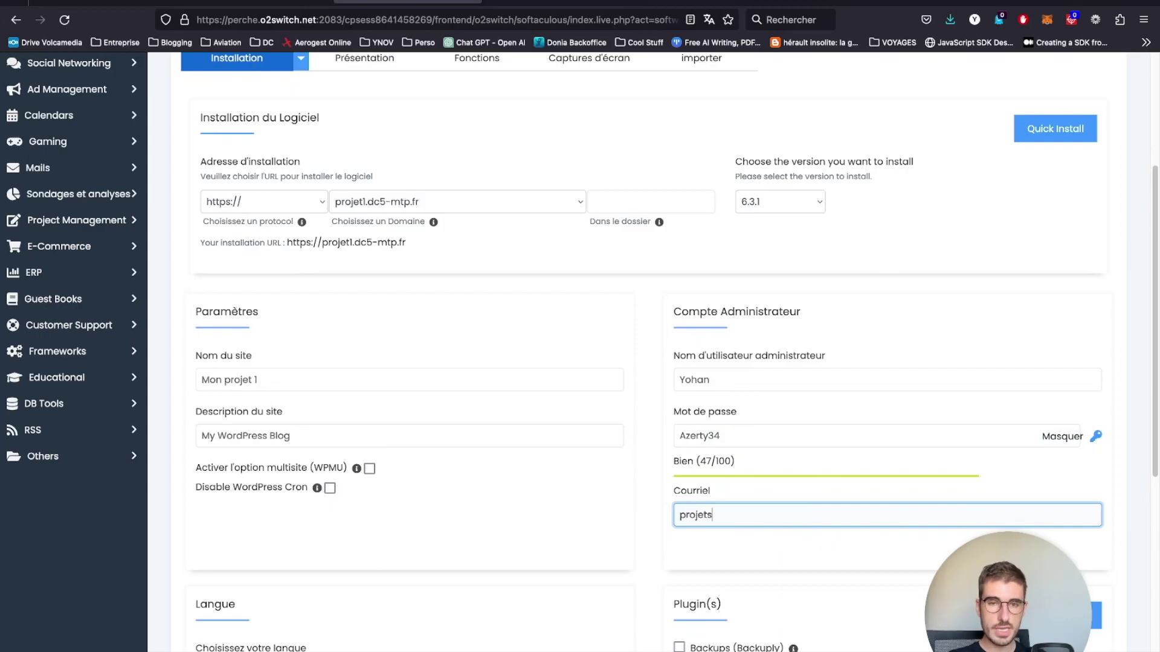
pyautogui.press('super+BackSpace')
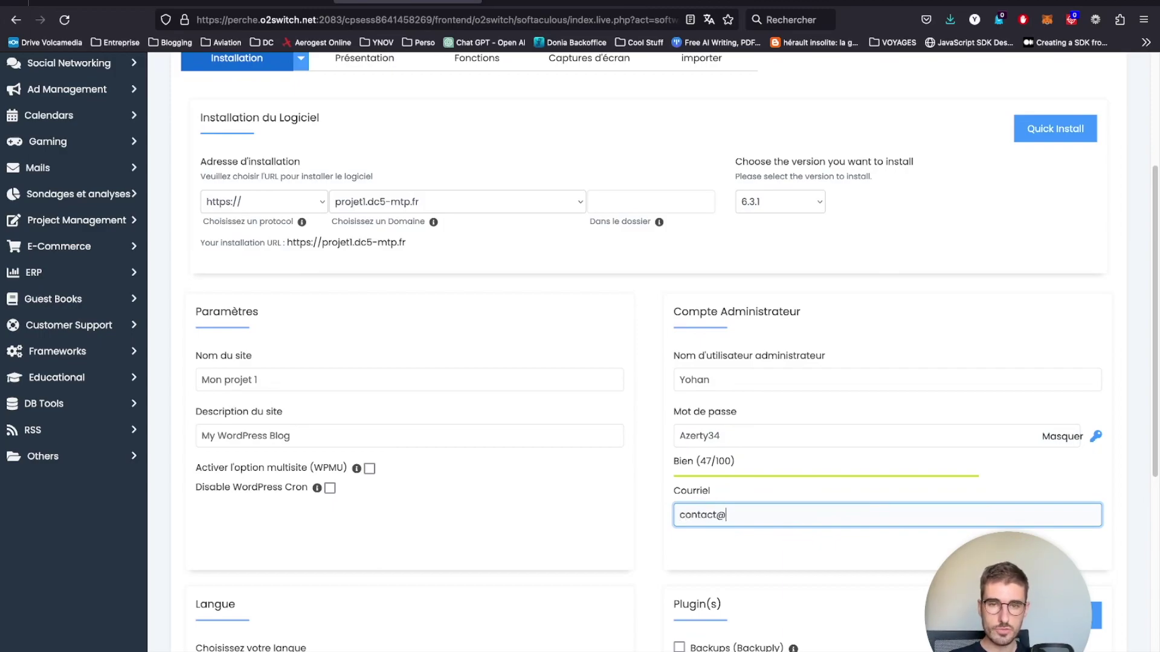
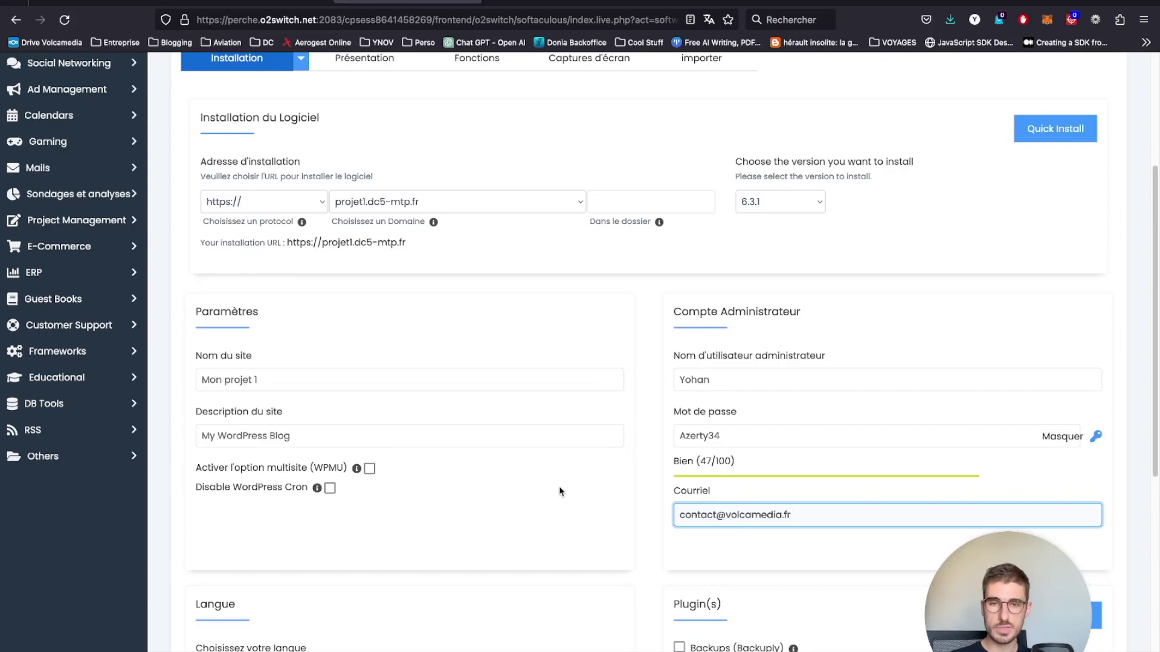
# - Expand the advanced options and edit the database name field, typing wtour
pyautogui.scroll(-5, 573, 477)
pyautogui.scroll(-3, 575, 475)
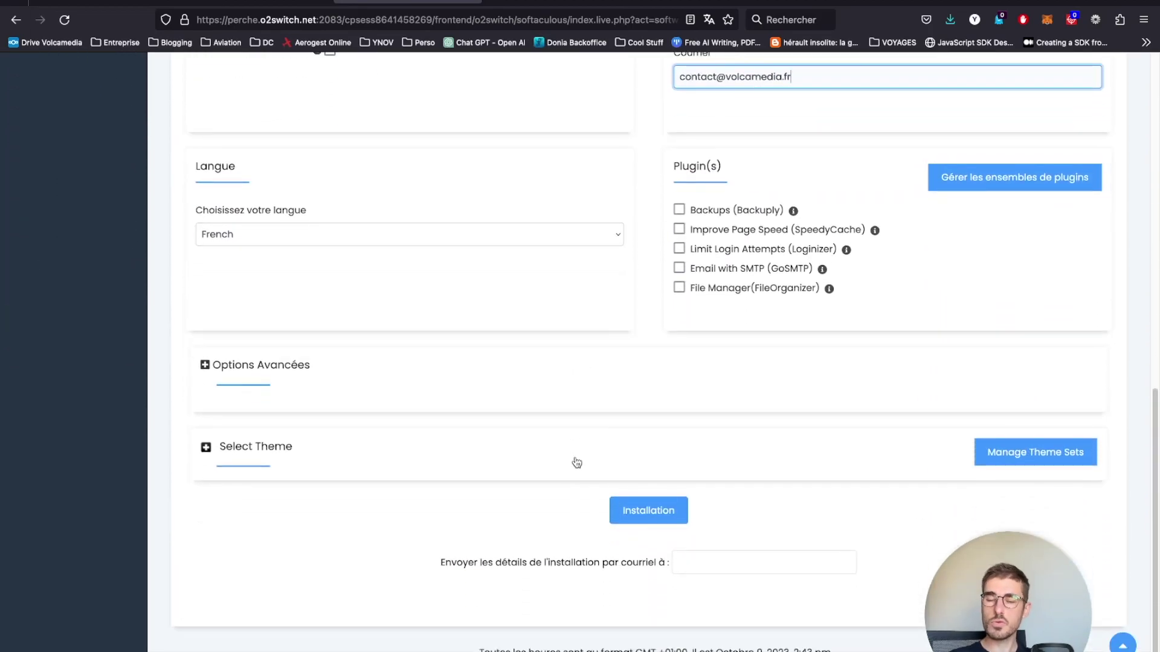
pyautogui.click(247, 371)
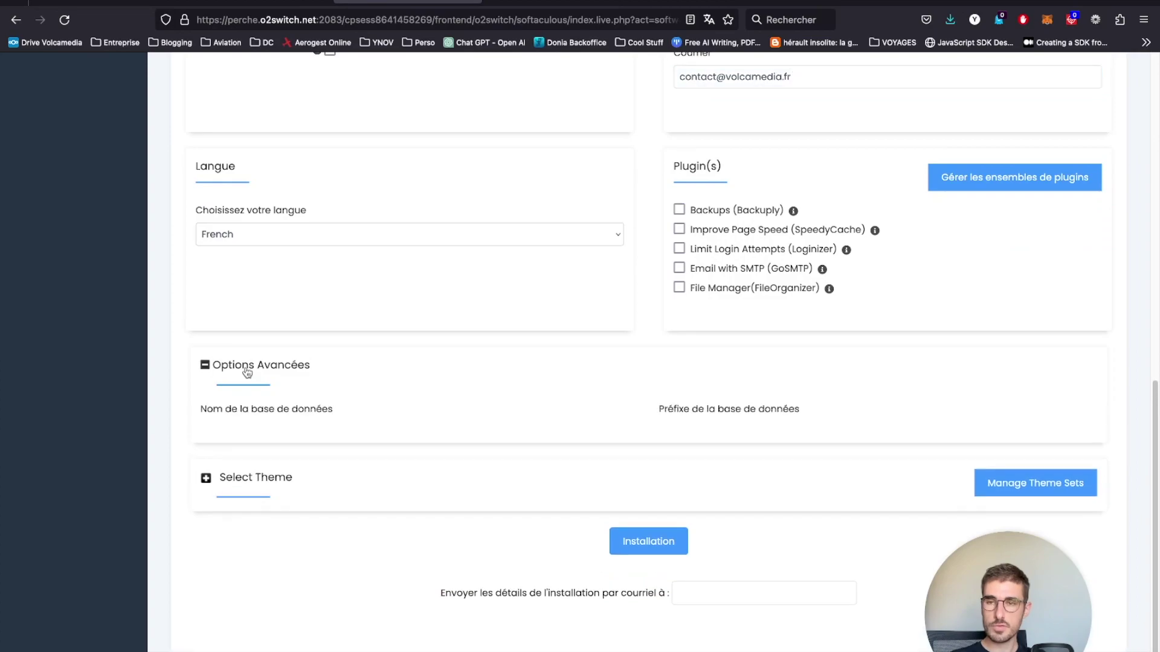
pyautogui.doubleClick(305, 445)
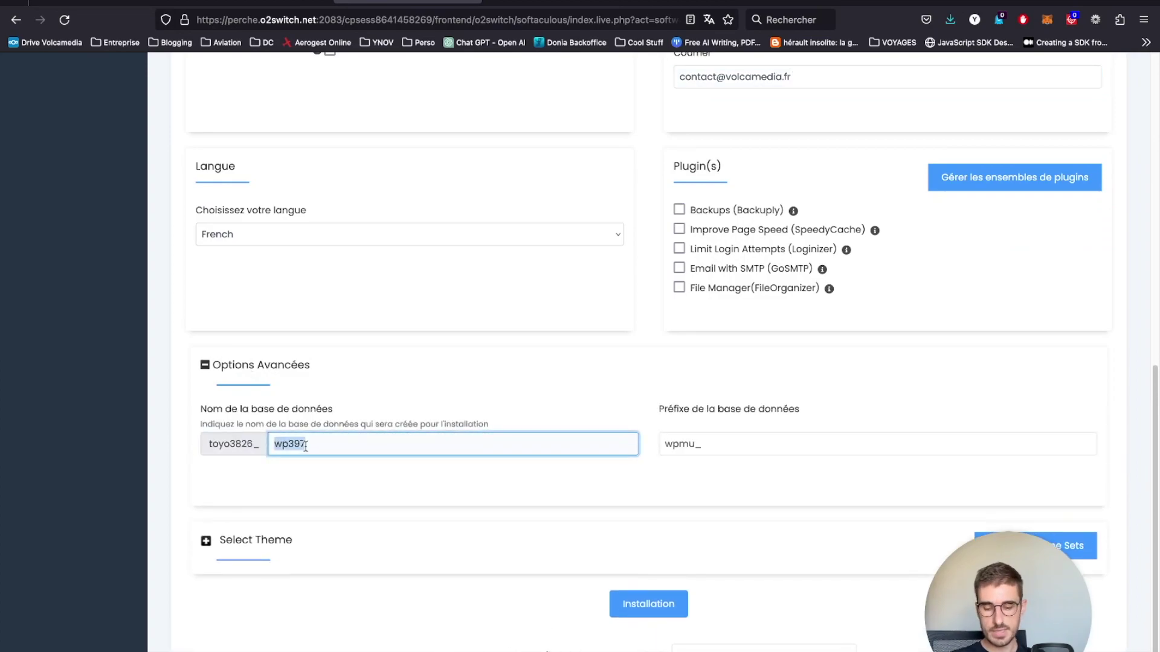
pyautogui.write('wto')
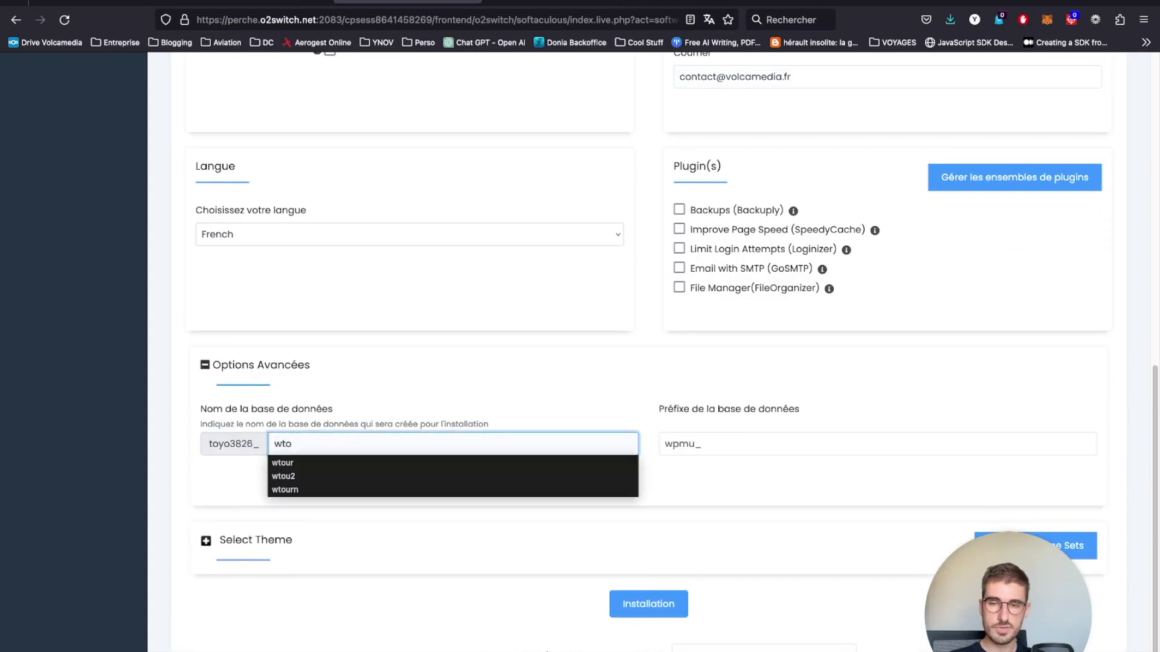
pyautogui.write('ur')
pyautogui.click(317, 394)
pyautogui.click(261, 371)
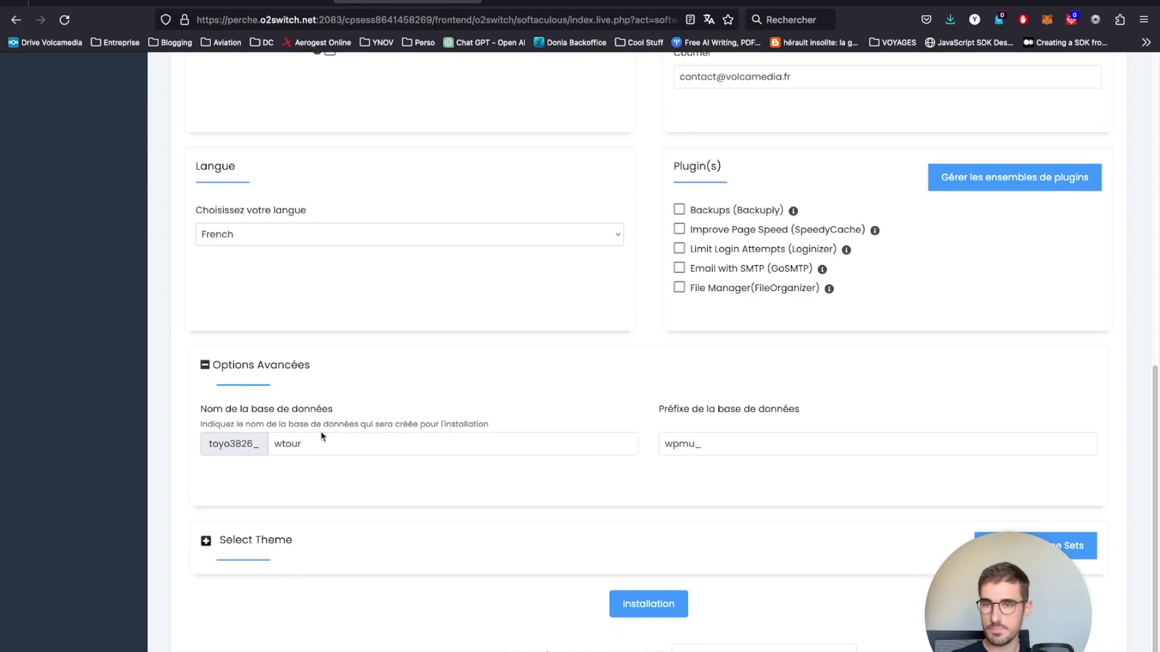
# - Change the database name to wpro1 and start the installation
pyautogui.click(322, 443)
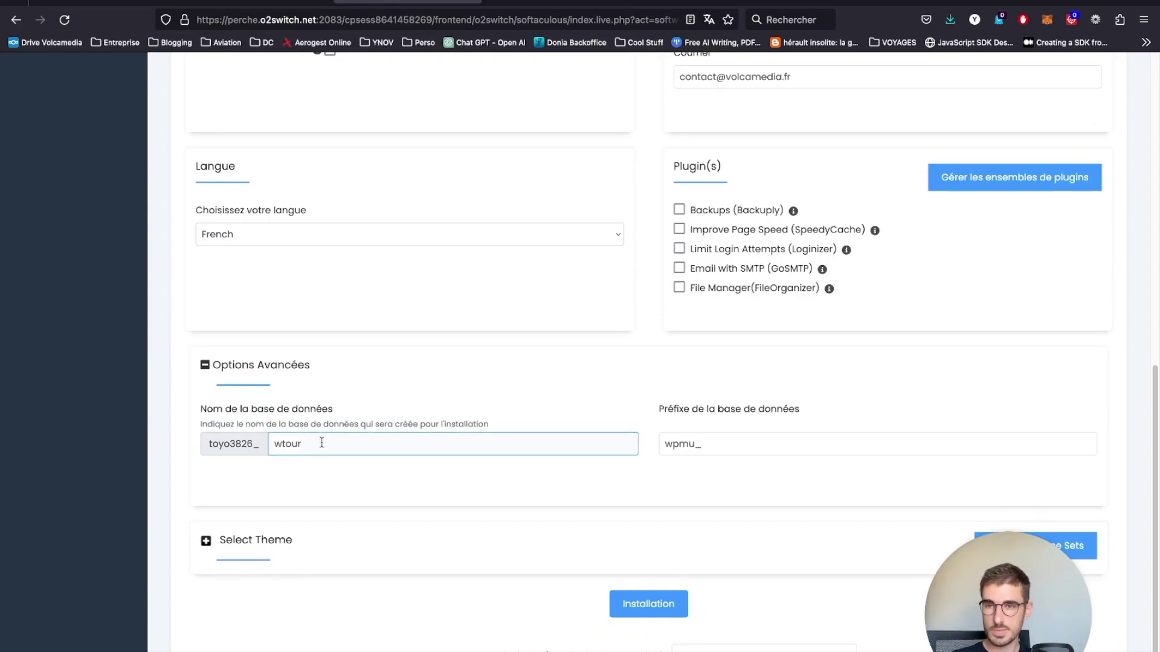
pyautogui.doubleClick(311, 443)
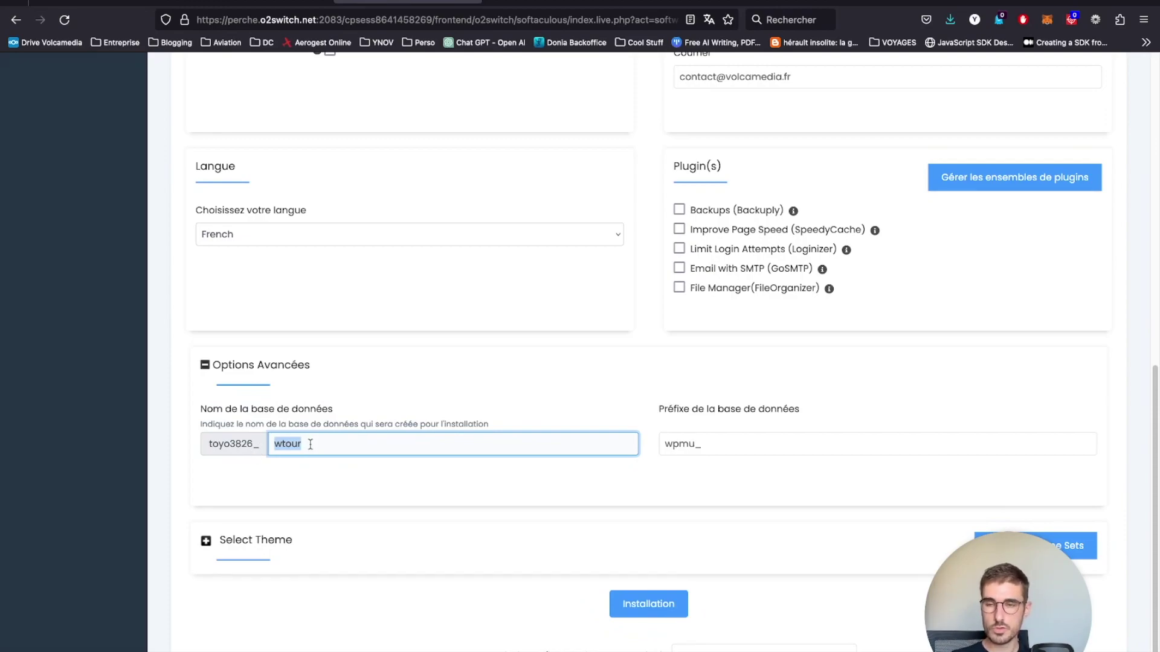
pyautogui.moveTo(309, 445); pyautogui.dragTo(282, 444)
pyautogui.doubleClick(286, 444)
pyautogui.write('wproj')
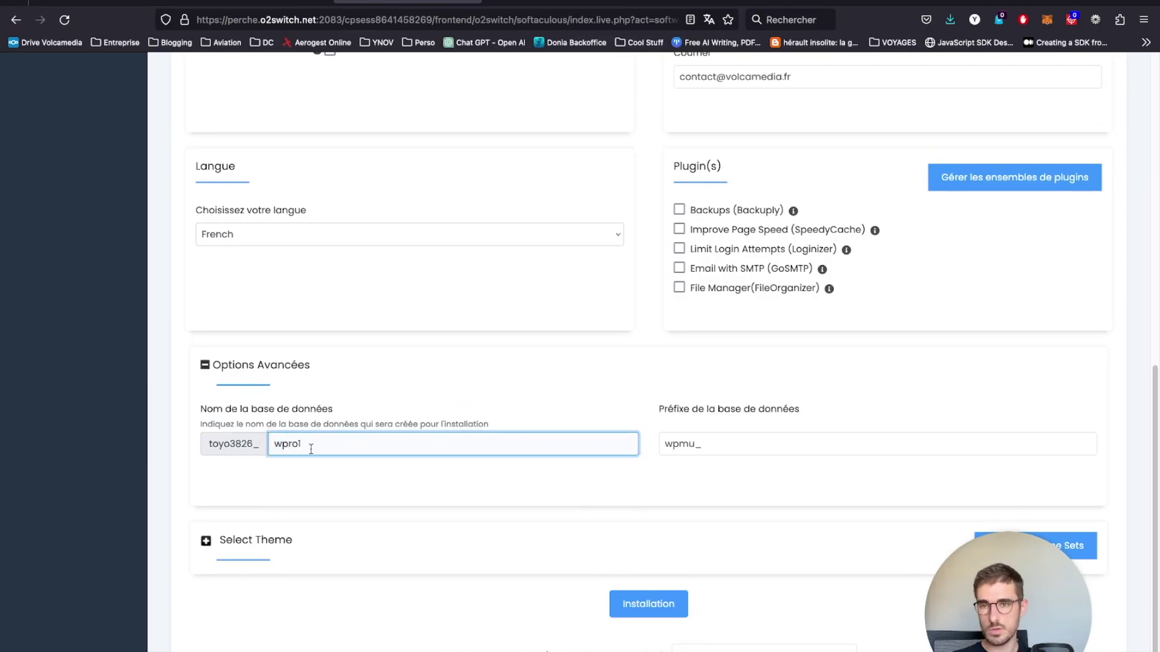
pyautogui.moveTo(370, 450); pyautogui.dragTo(234, 444)
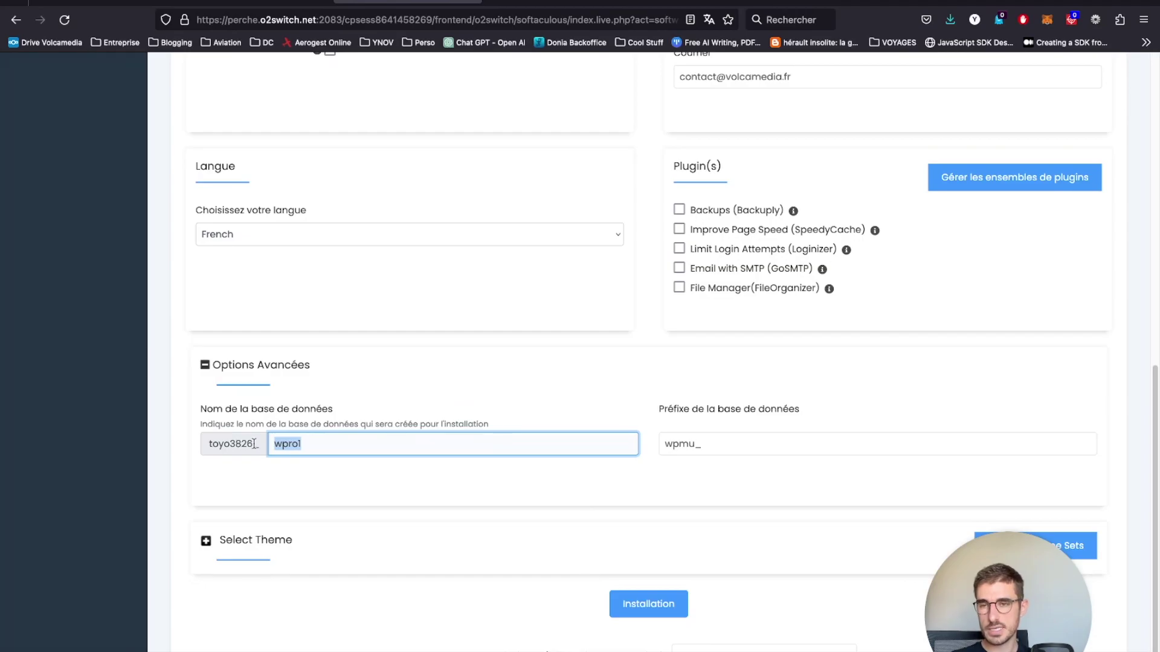
pyautogui.click(299, 447)
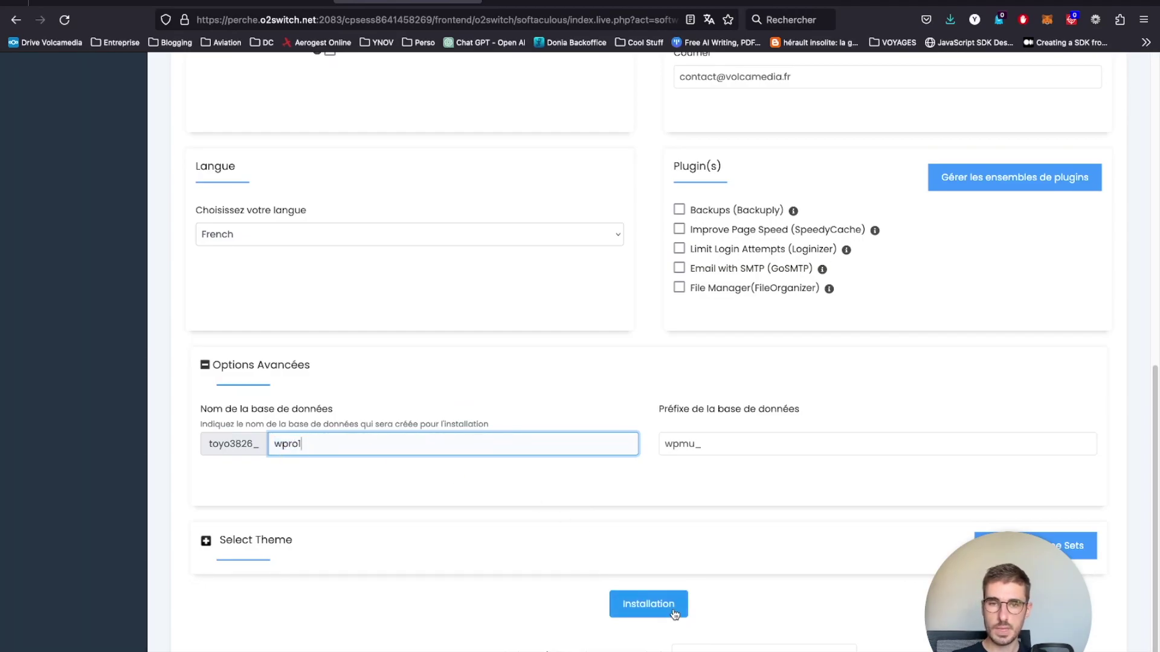
pyautogui.click(667, 615)
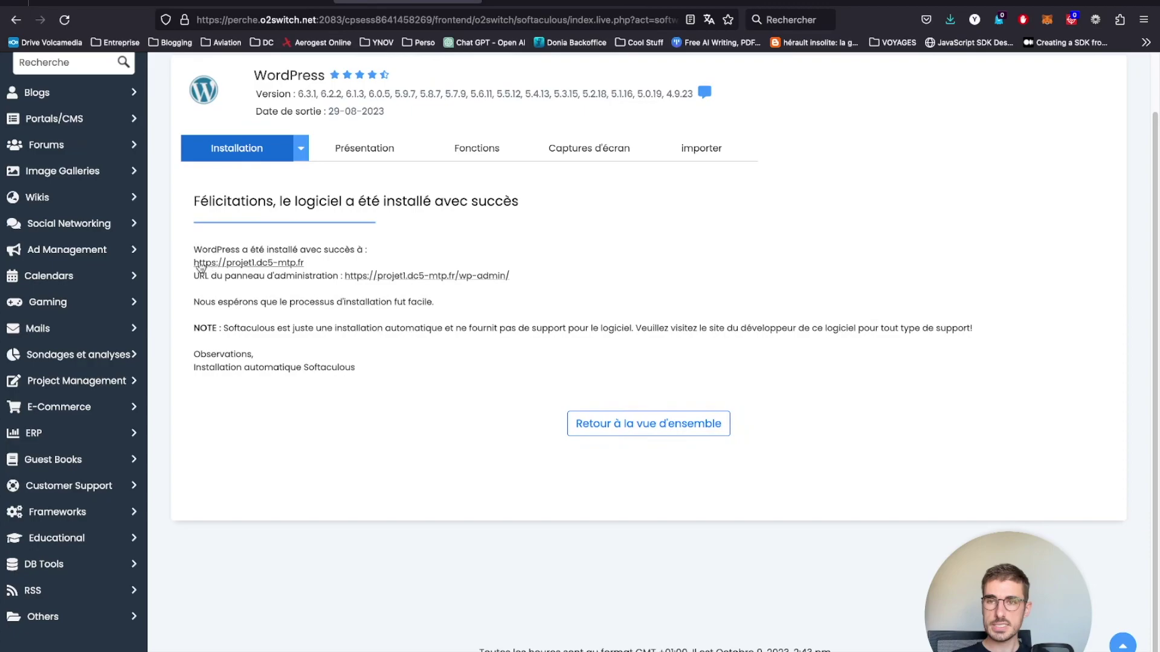
pyautogui.moveTo(189, 268); pyautogui.dragTo(574, 288)
pyautogui.click(274, 263)
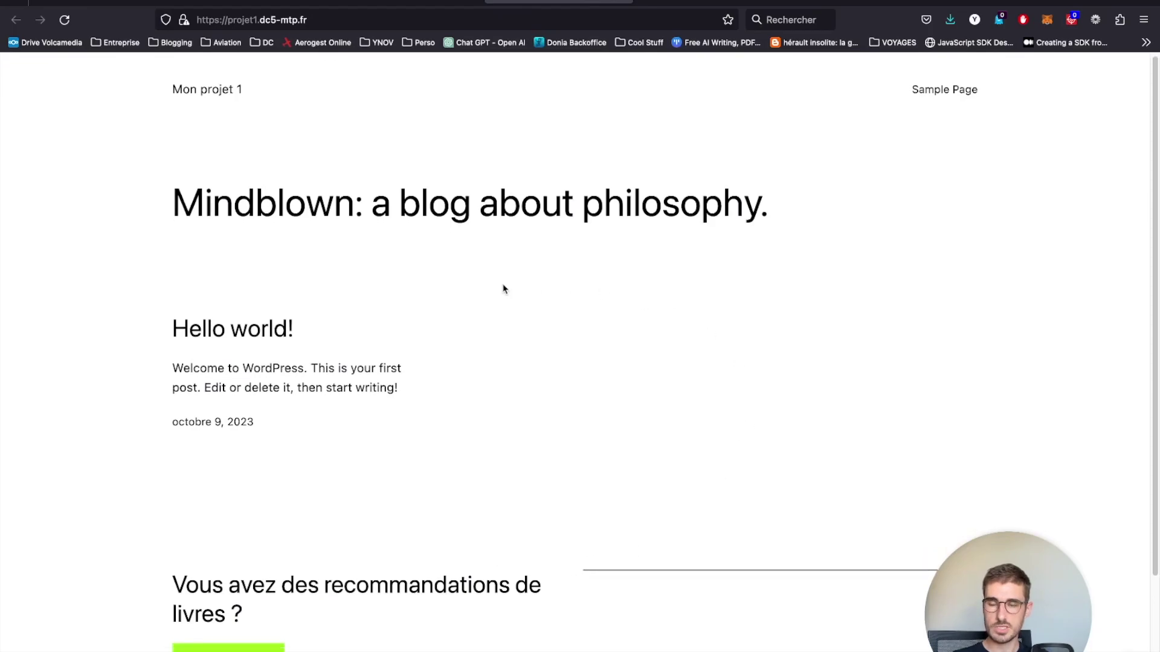
# - Open the wp-admin dashboard from the Softaculous installation success page
pyautogui.scroll(-3, 502, 288)
pyautogui.click(418, 2)
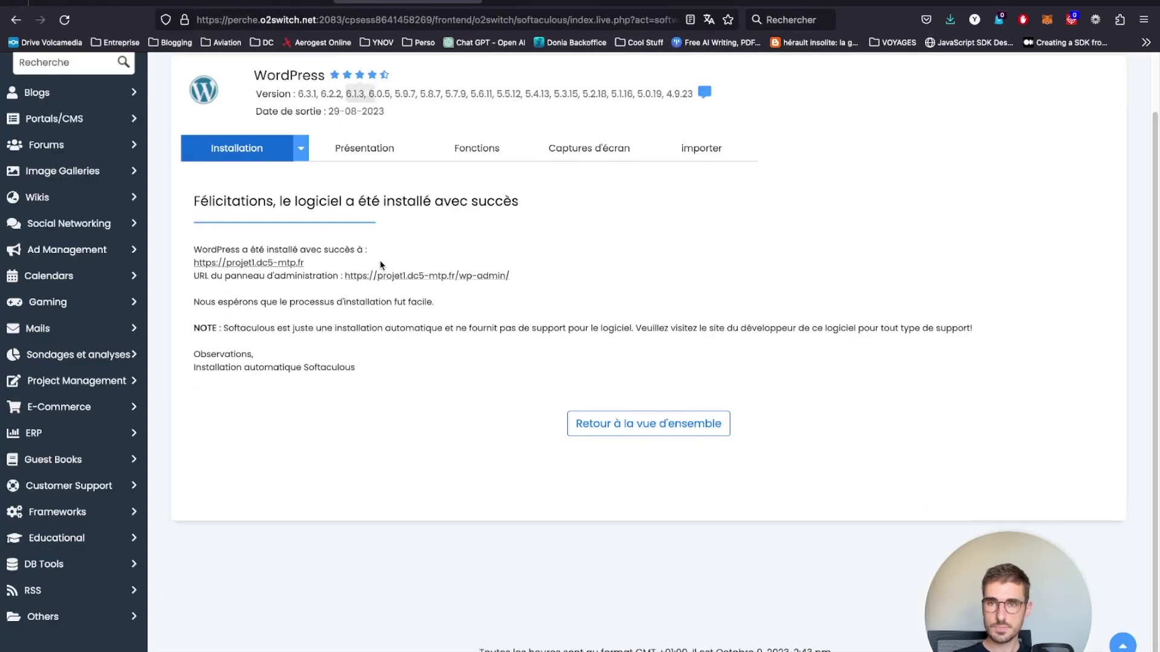
pyautogui.click(403, 276)
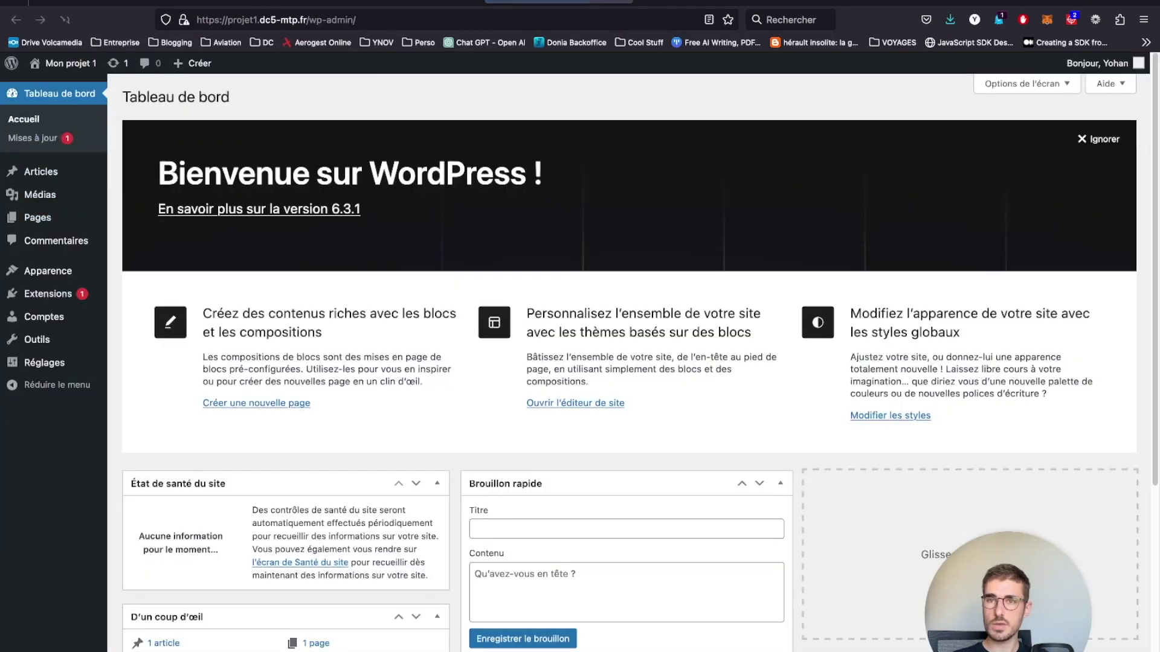
# - Look over the sample Hello world! post on the front page, then return to the dashboard
pyautogui.click(639, 3)
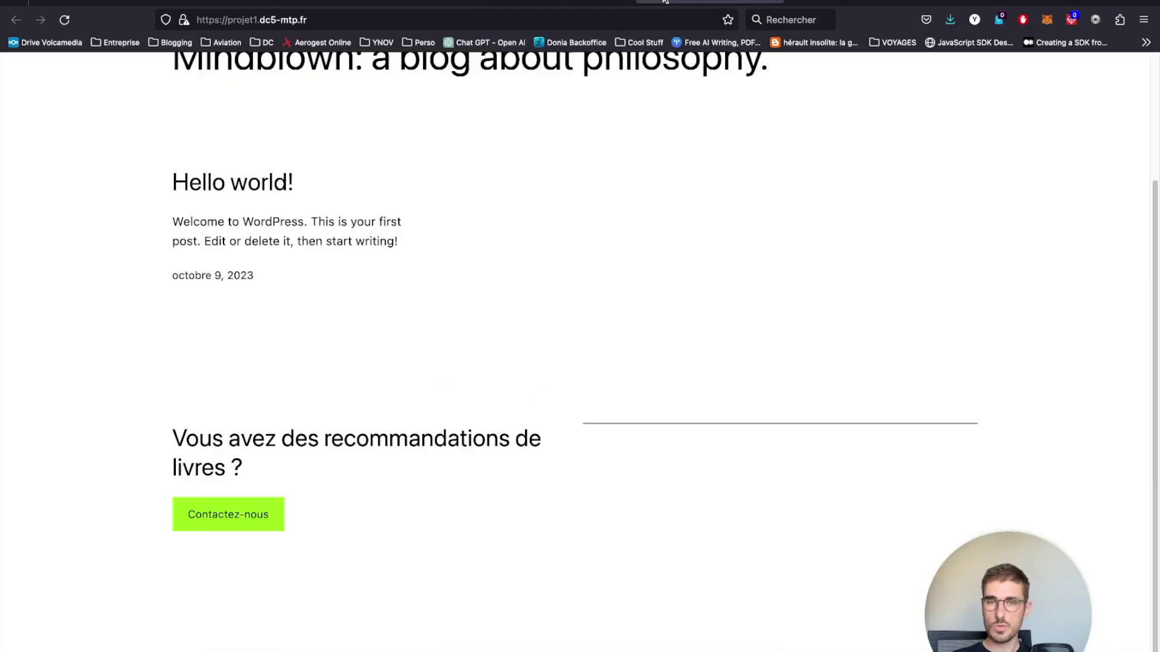
pyautogui.moveTo(170, 195); pyautogui.dragTo(538, 458)
pyautogui.click(540, 463)
pyautogui.moveTo(372, 466)
pyautogui.mouseDown()
pyautogui.moveTo(215, 310)
pyautogui.moveTo(359, 467)
pyautogui.mouseUp()
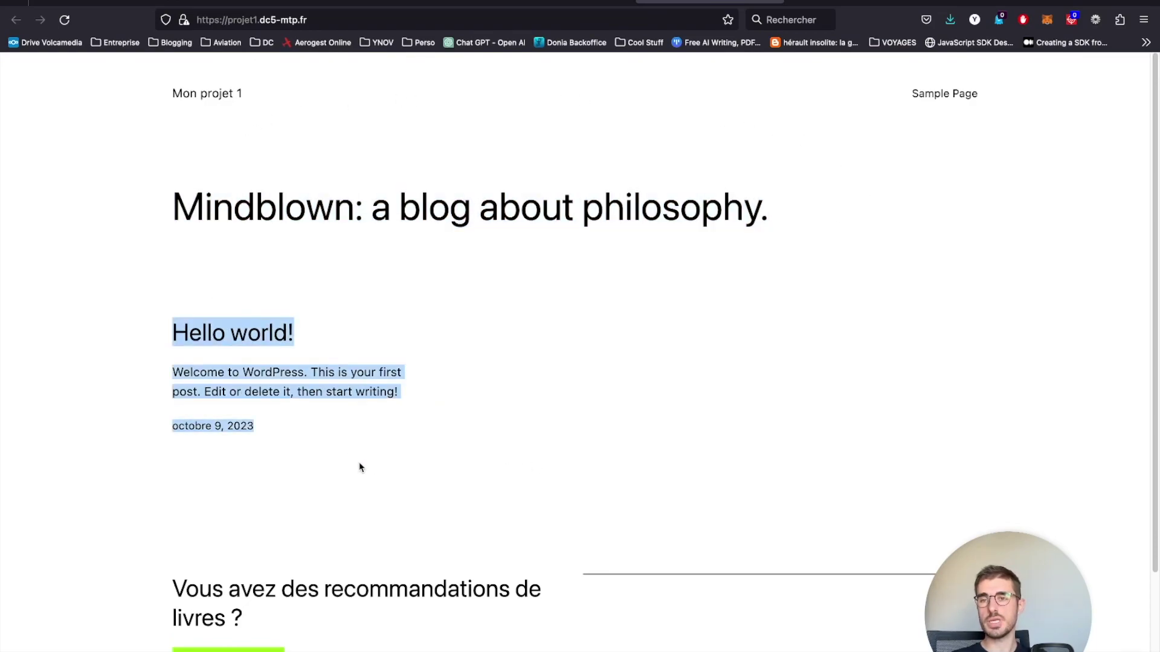
pyautogui.click(359, 467)
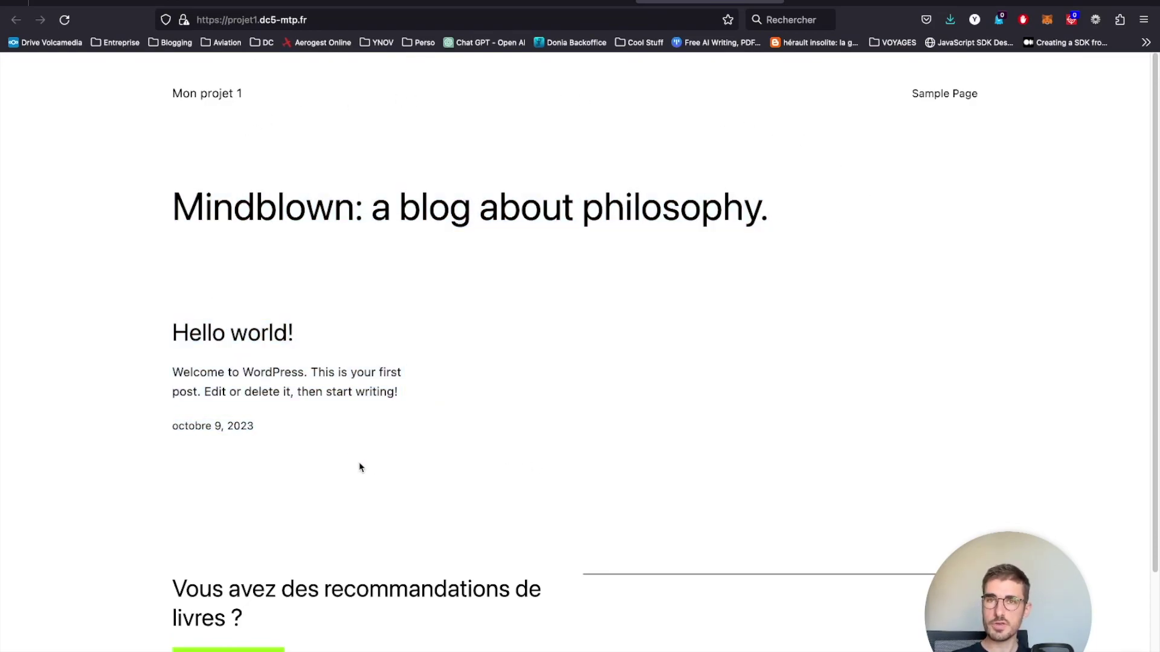
pyautogui.click(519, 3)
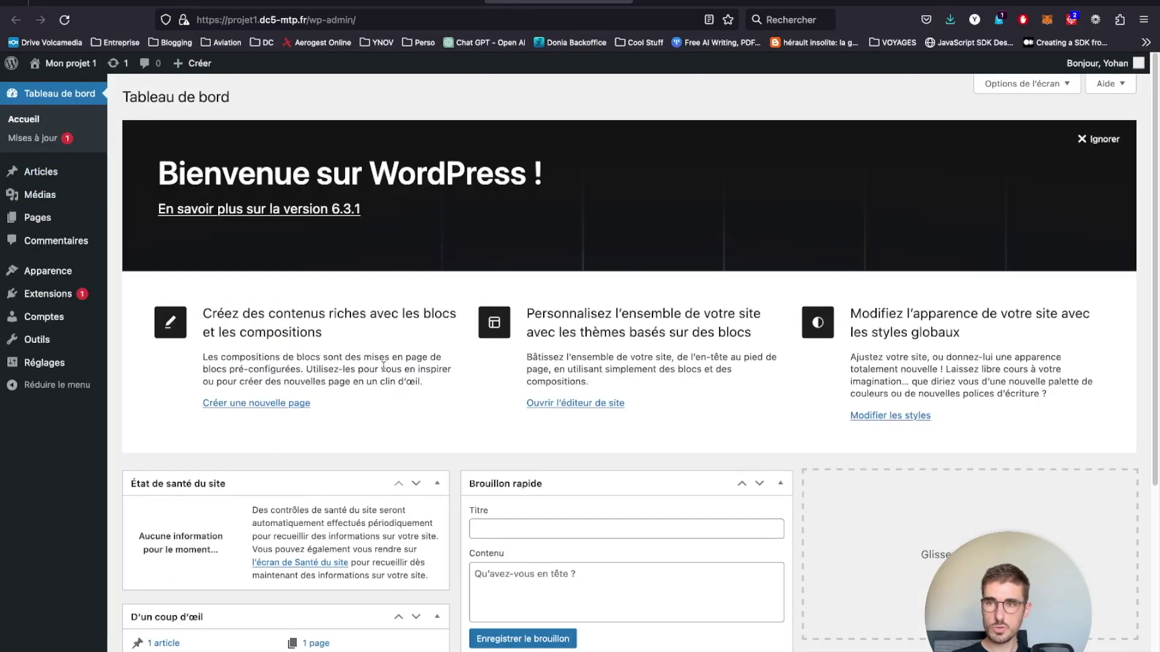
pyautogui.moveTo(71, 220)
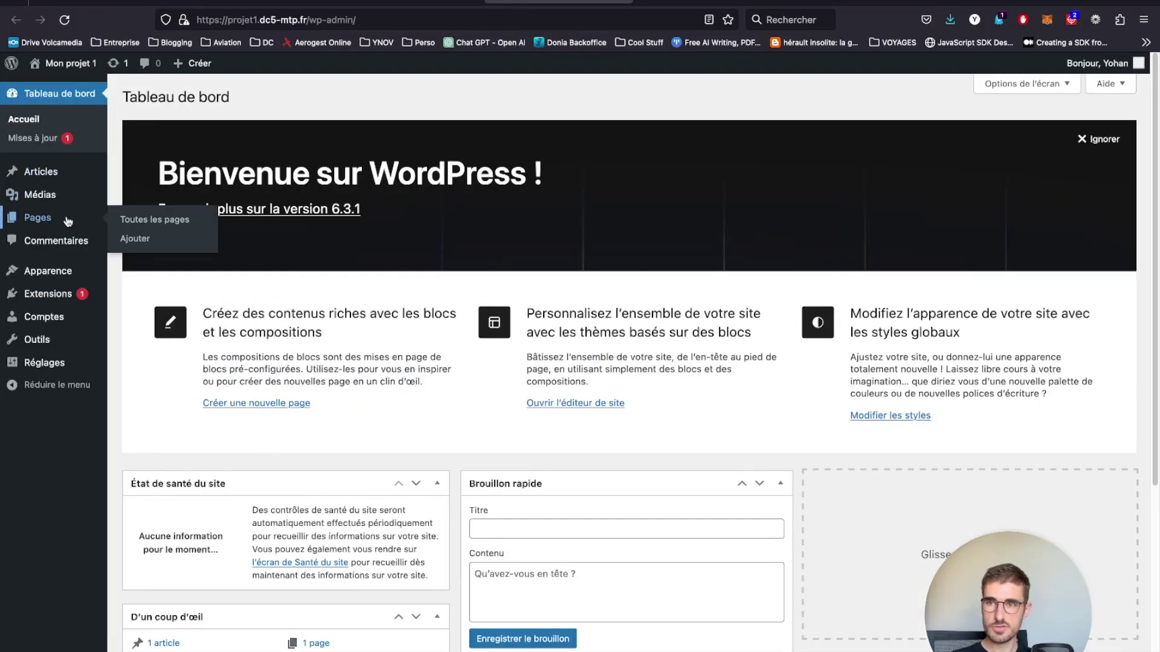
# - Add a new page from Pages, dismiss the welcome guide and turn off Mode plein écran
pyautogui.click(148, 220)
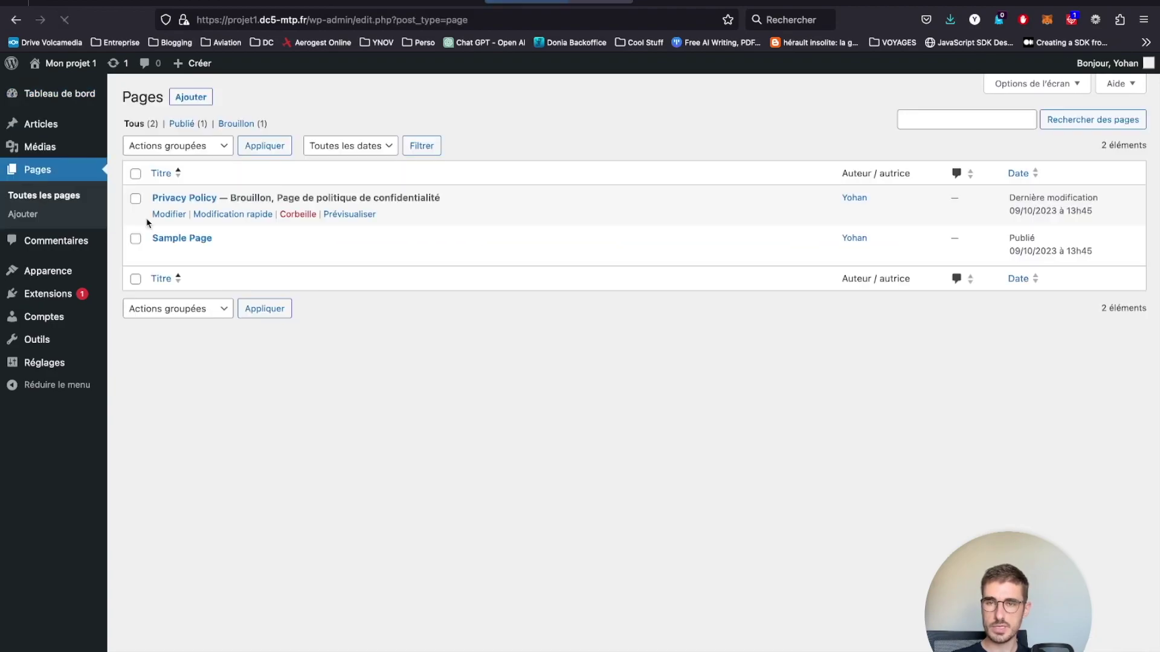
pyautogui.click(183, 98)
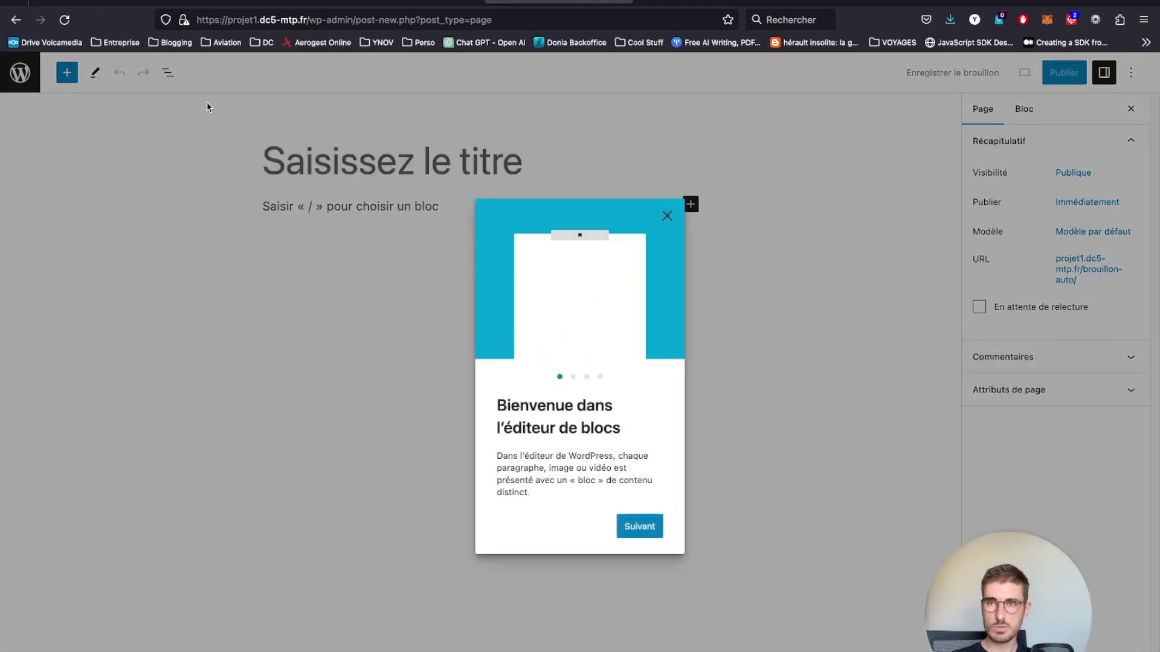
pyautogui.click(667, 216)
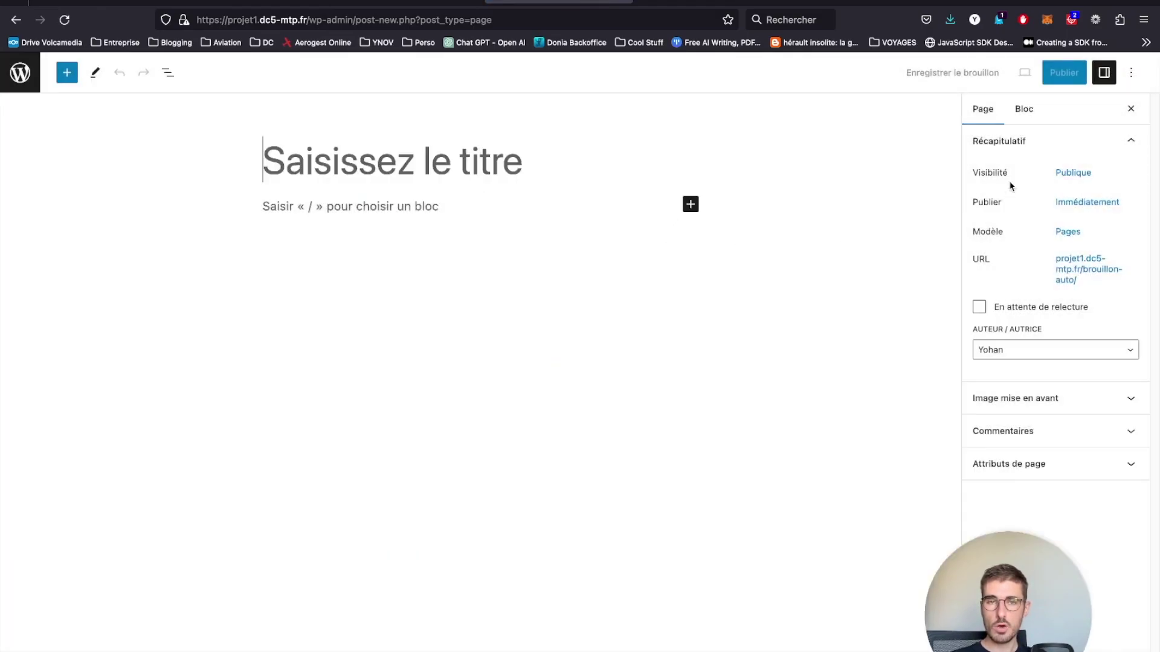
pyautogui.click(1137, 75)
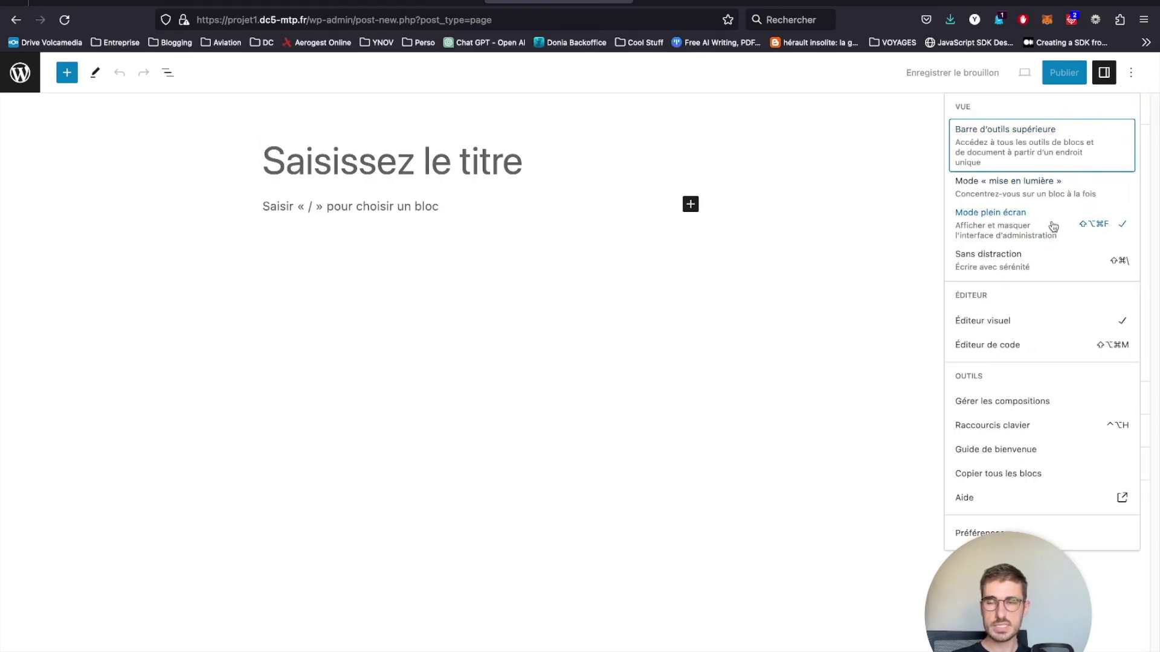
pyautogui.click(1052, 226)
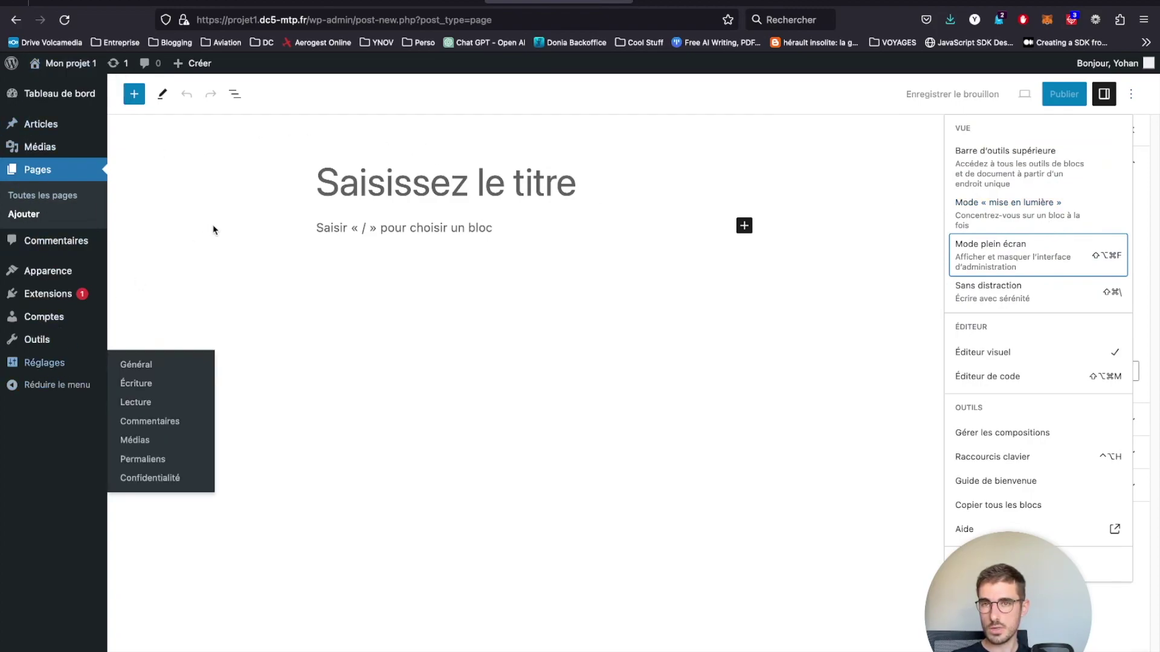
# - Title the page 'Accueil', keep visibility Publique and check the Immédiatement publish setting
pyautogui.click(427, 188)
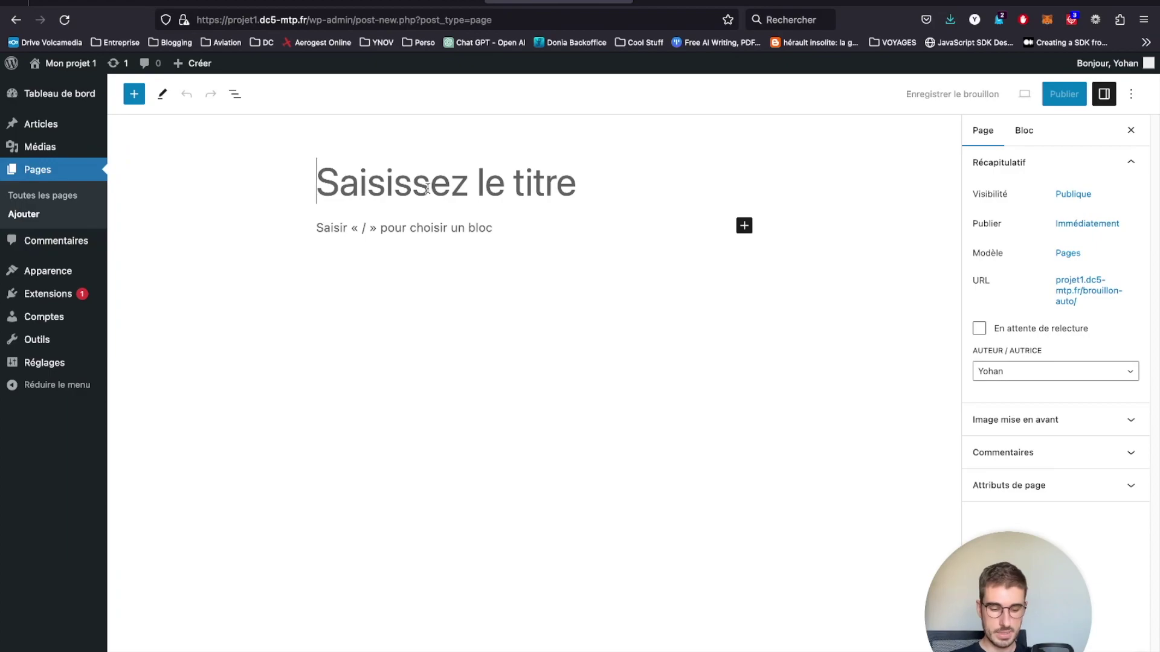
pyautogui.write('Accueil')
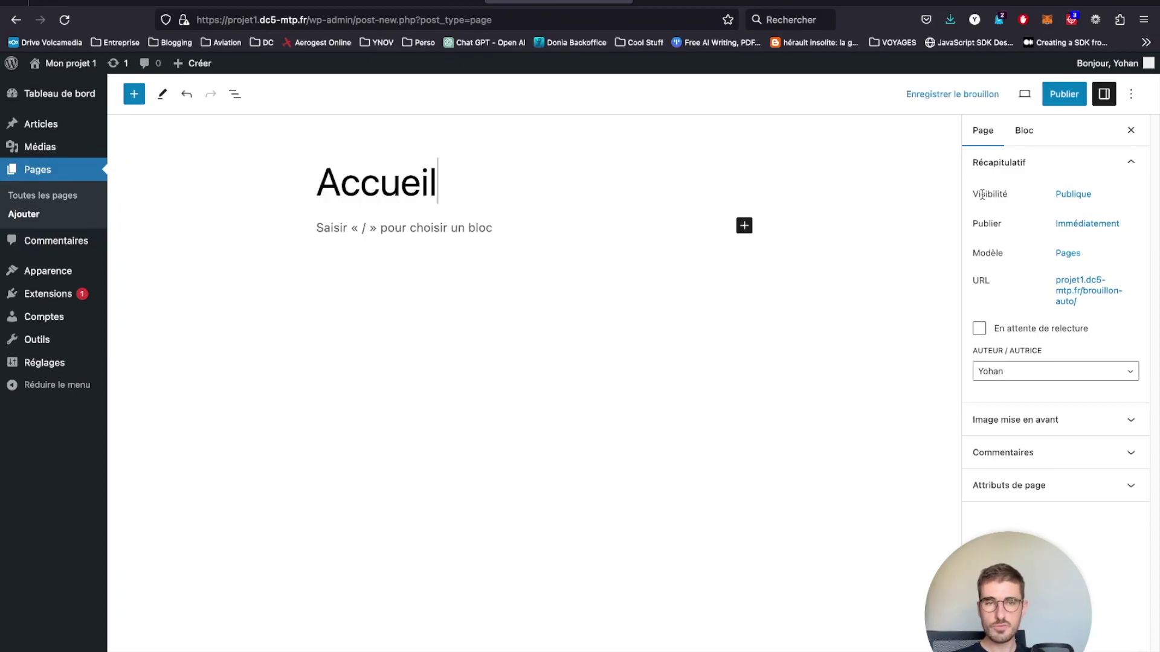
pyautogui.moveTo(974, 189); pyautogui.dragTo(960, 223)
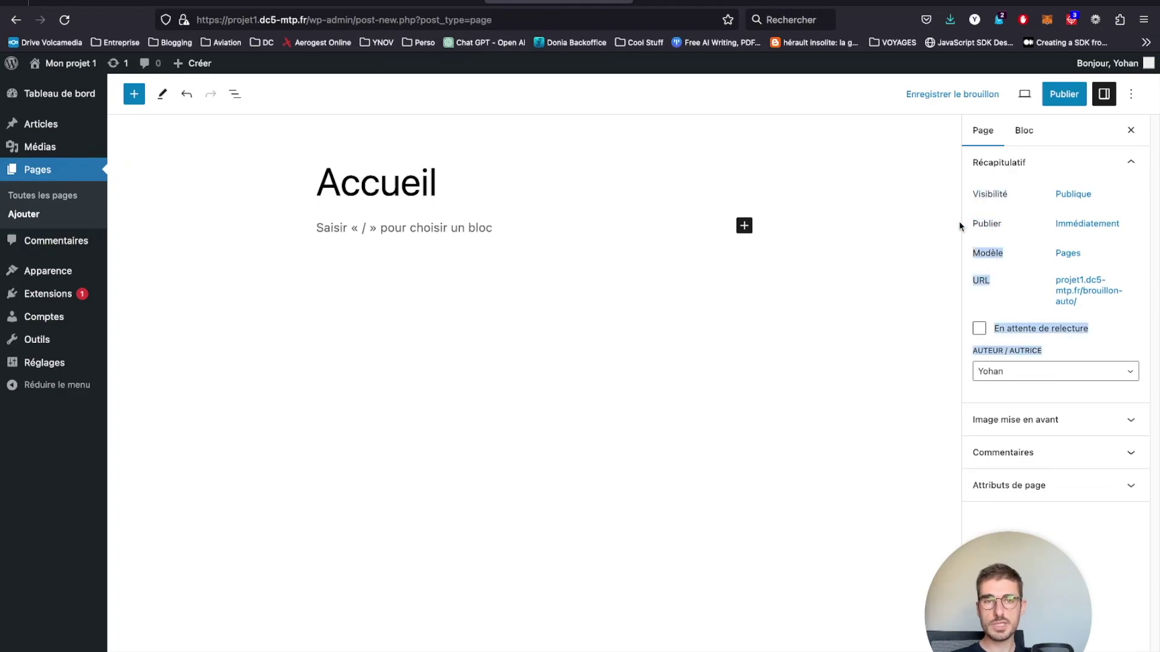
pyautogui.click(976, 256)
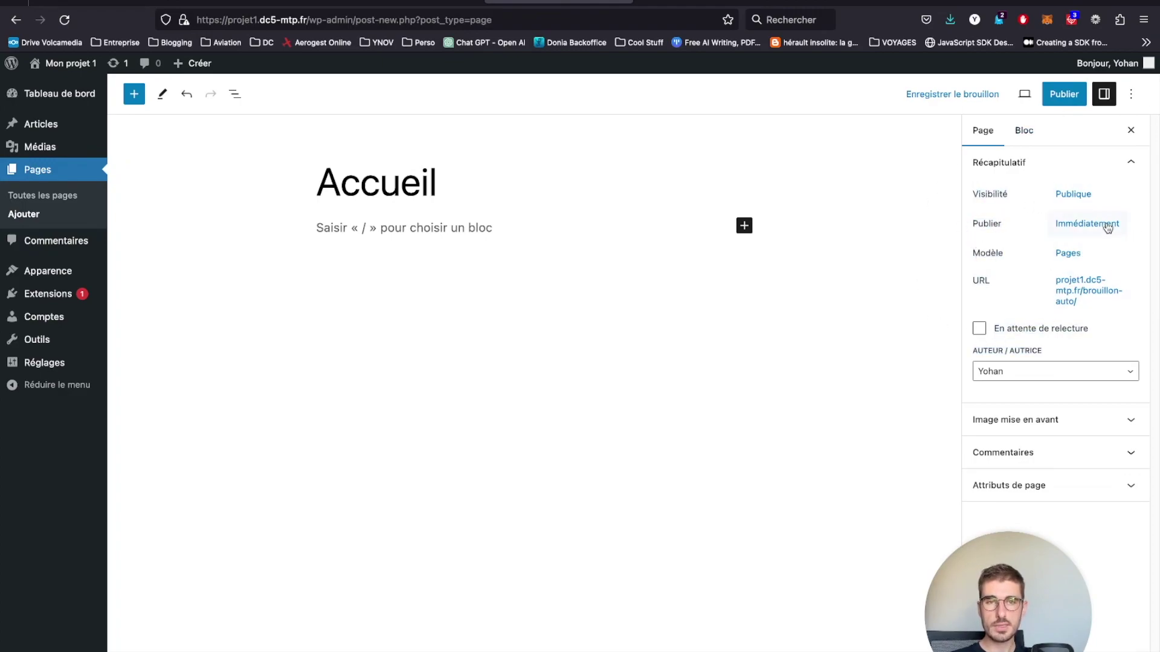
pyautogui.click(1091, 200)
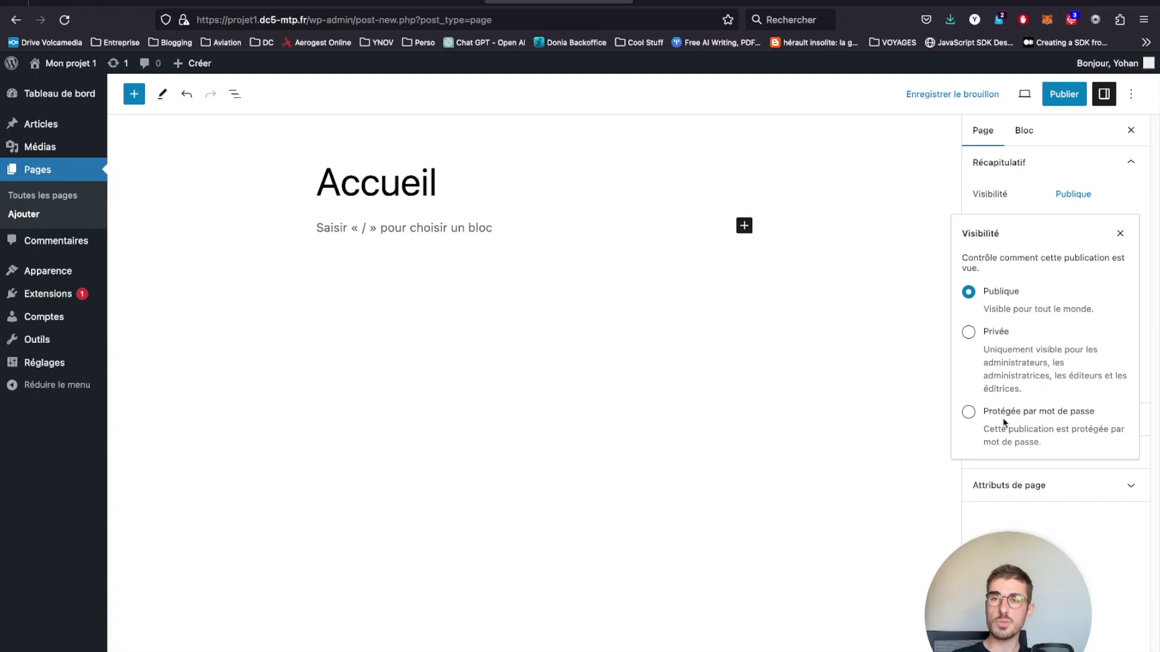
pyautogui.click(968, 291)
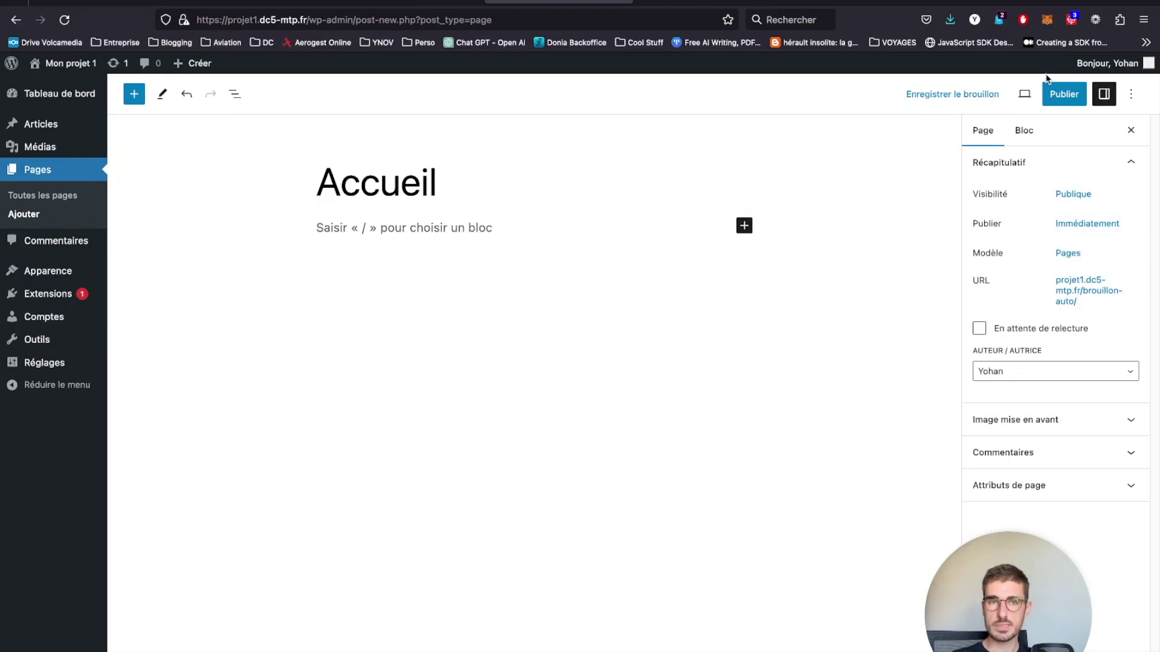
pyautogui.click(1086, 225)
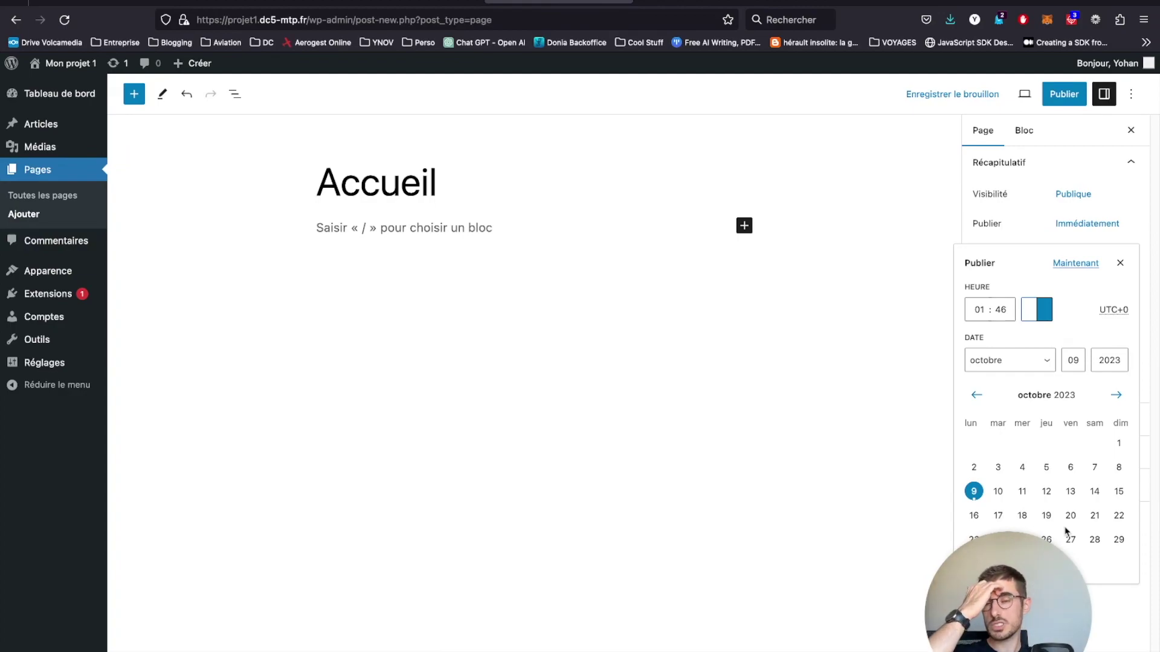
# - Publish the Accueil page and view it live at projet1.dc5-mtp.fr/accueil
pyautogui.click(913, 219)
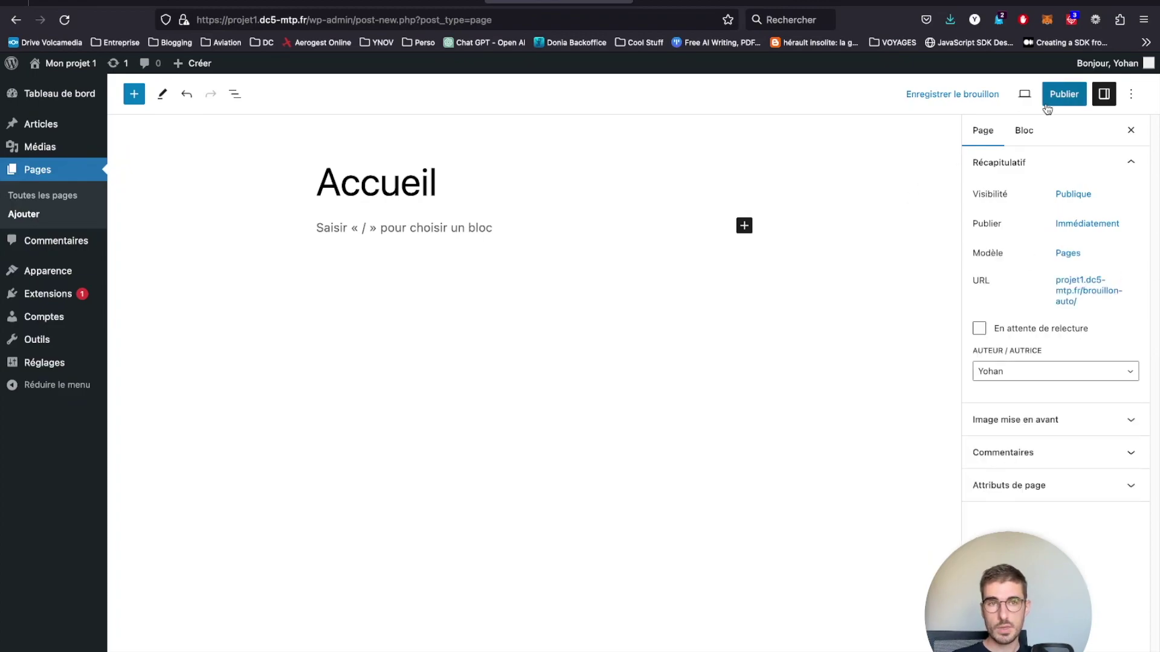
pyautogui.click(1051, 102)
pyautogui.click(1042, 102)
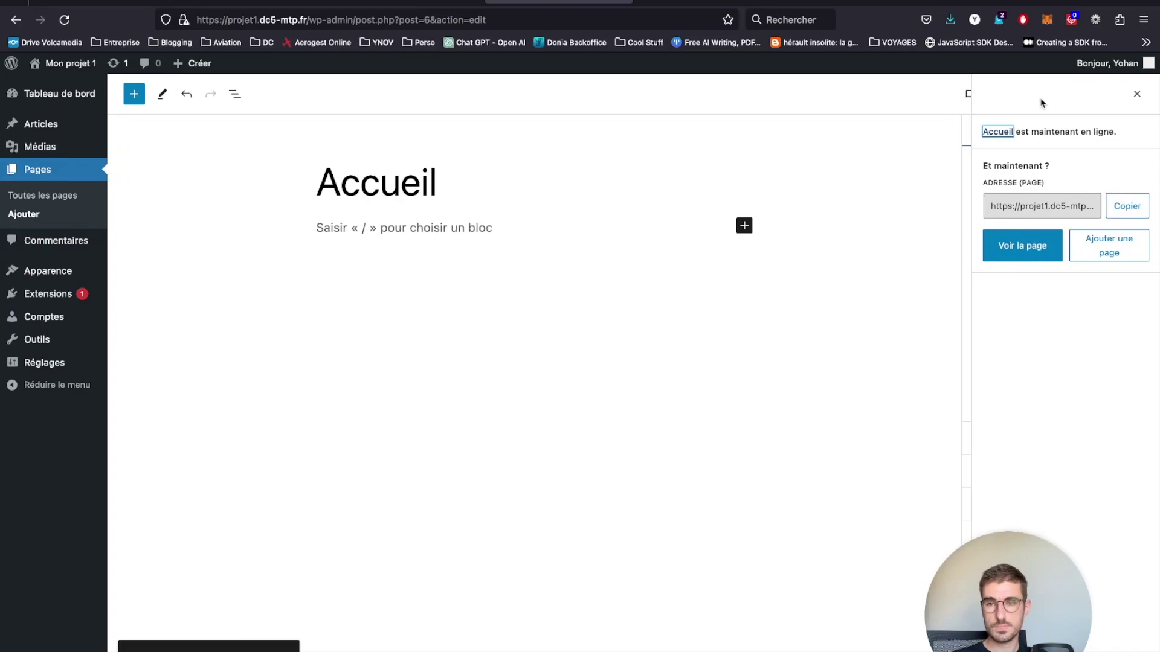
pyautogui.click(259, 651)
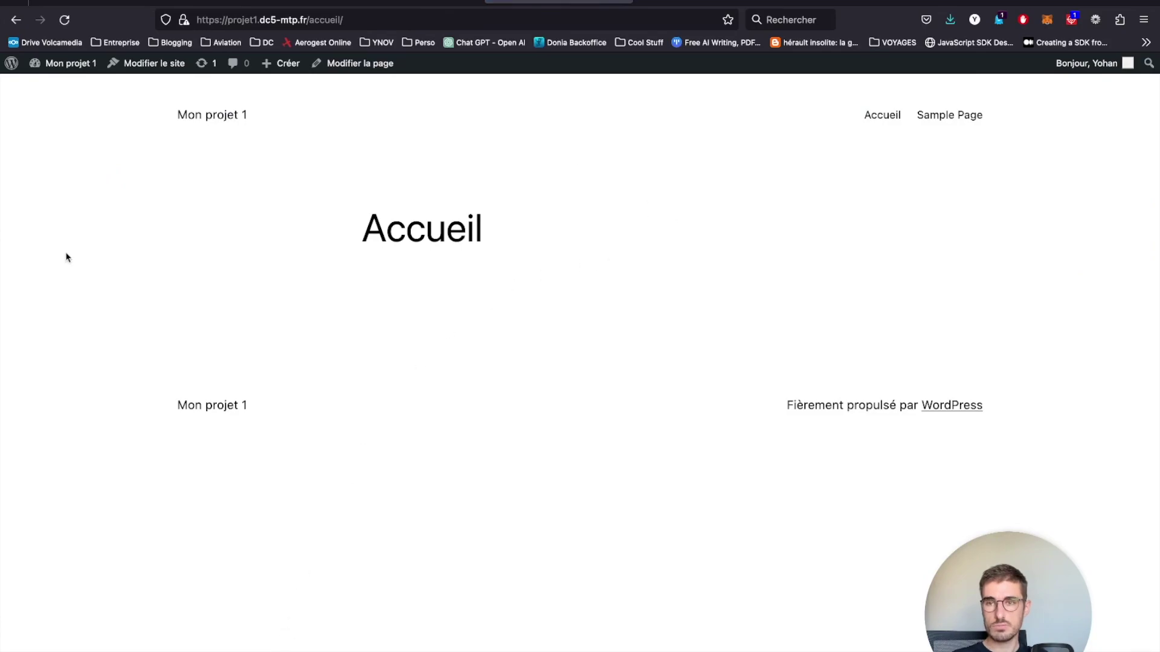
pyautogui.click(349, 18)
pyautogui.moveTo(349, 19); pyautogui.dragTo(188, 19)
# - Remove 'accueil' from the address to load the site's home page
pyautogui.click(308, 19)
pyautogui.moveTo(312, 19)
pyautogui.mouseDown()
pyautogui.moveTo(355, 20)
pyautogui.moveTo(301, 19)
pyautogui.mouseUp()
pyautogui.click(356, 20)
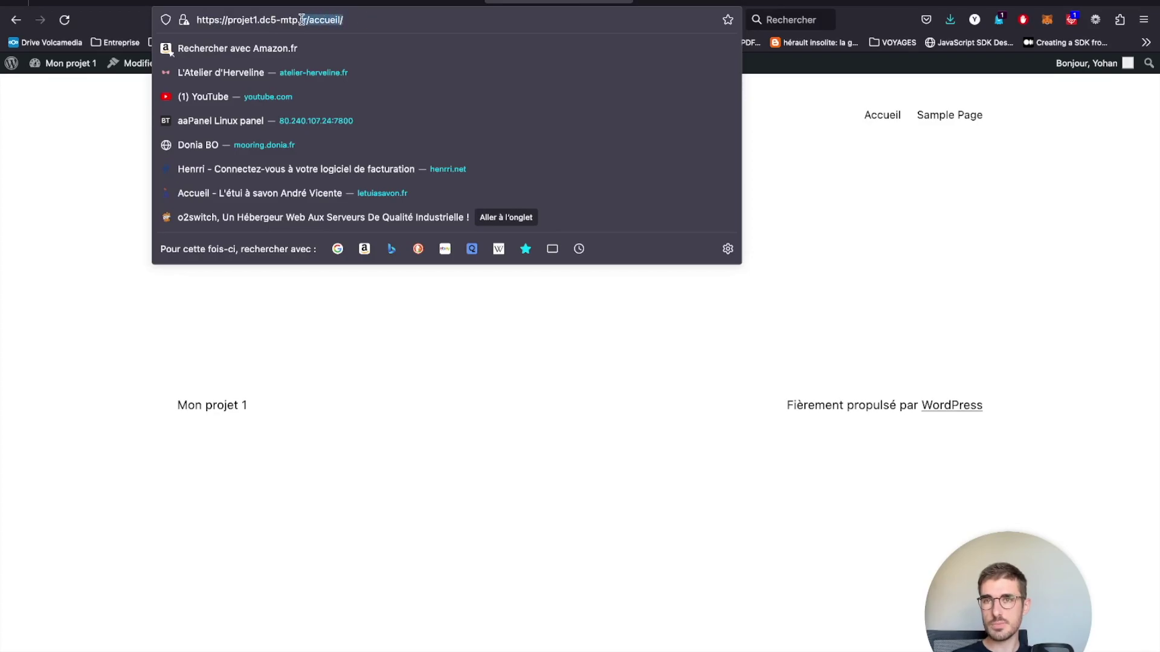
pyautogui.press('BackSpace')
pyautogui.press('Return')
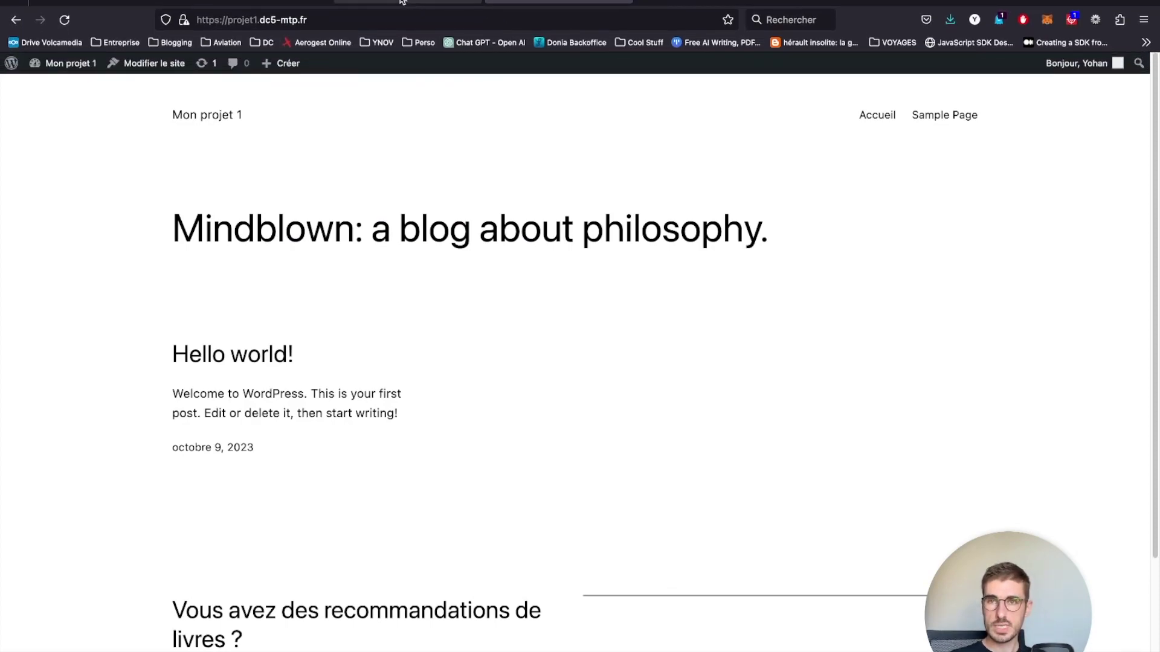
# - Return to the logged-in tab and open Tableau de bord from the Mon projet 1 menu
pyautogui.click(682, 2)
pyautogui.click(558, 1)
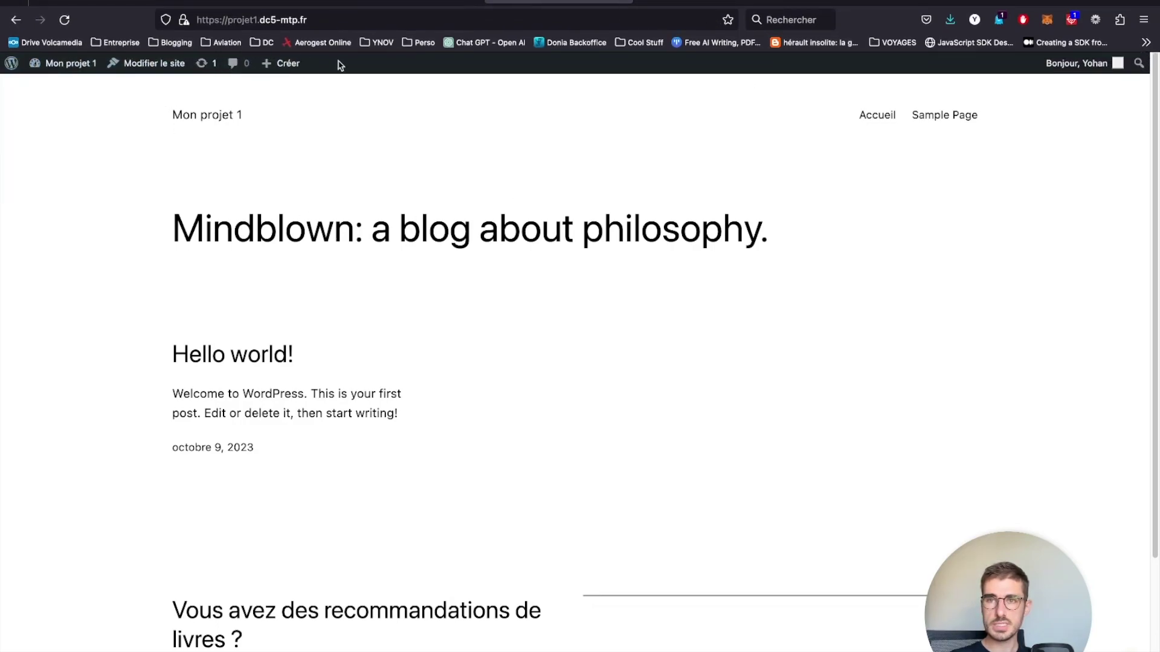
pyautogui.moveTo(63, 64)
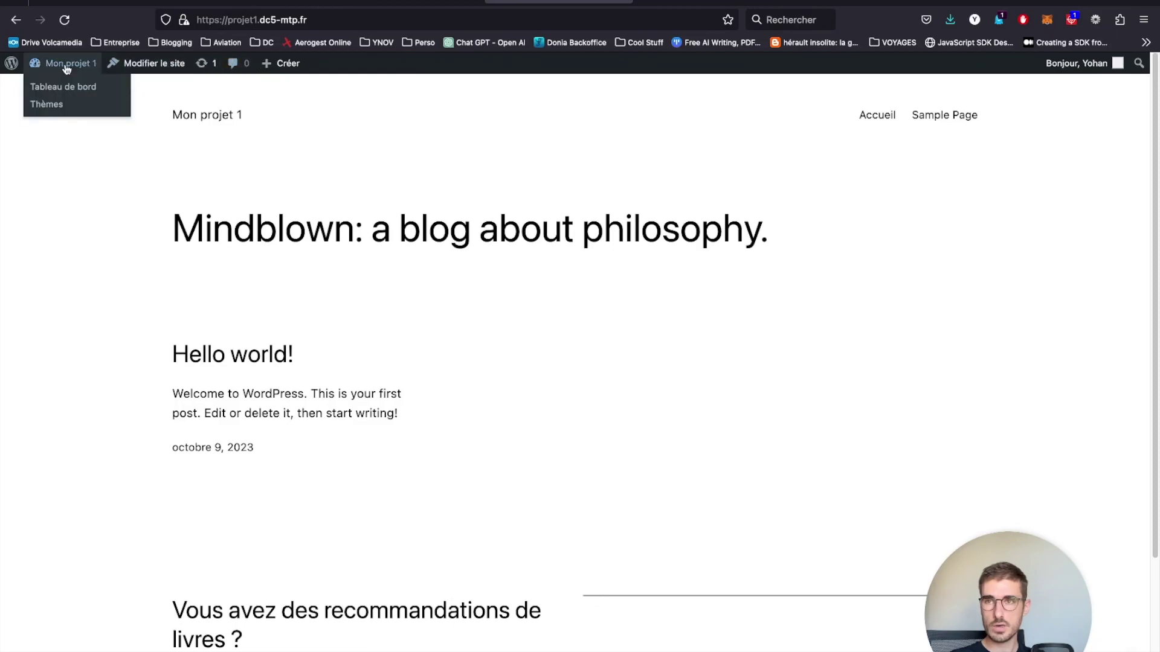
pyautogui.click(68, 89)
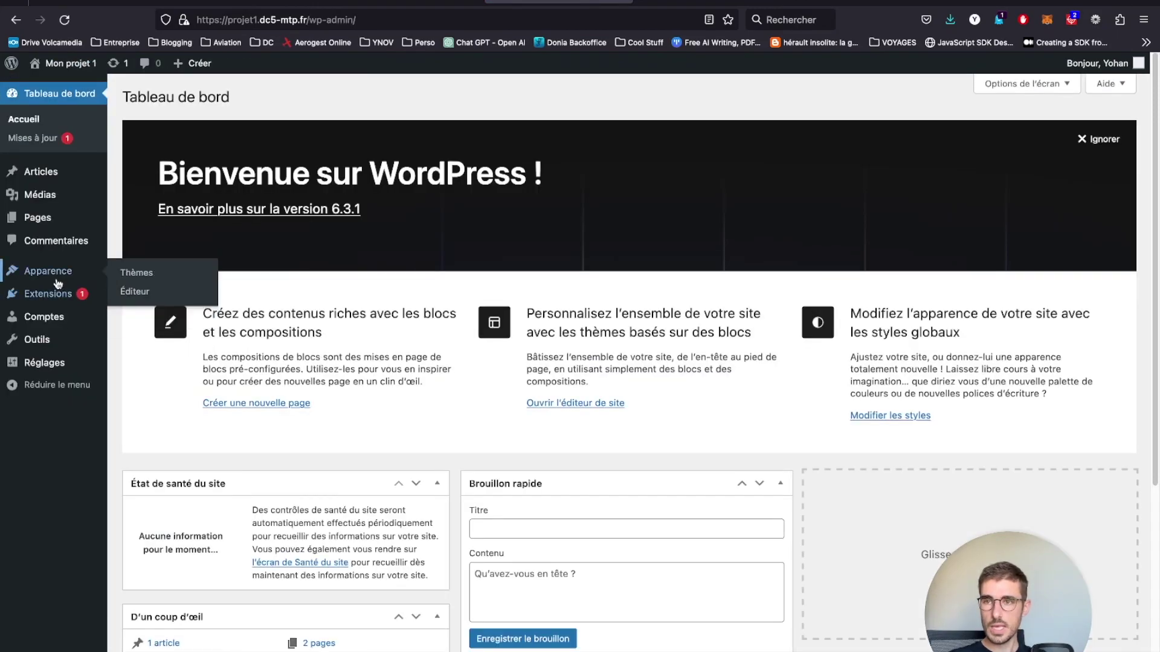
pyautogui.moveTo(37, 214)
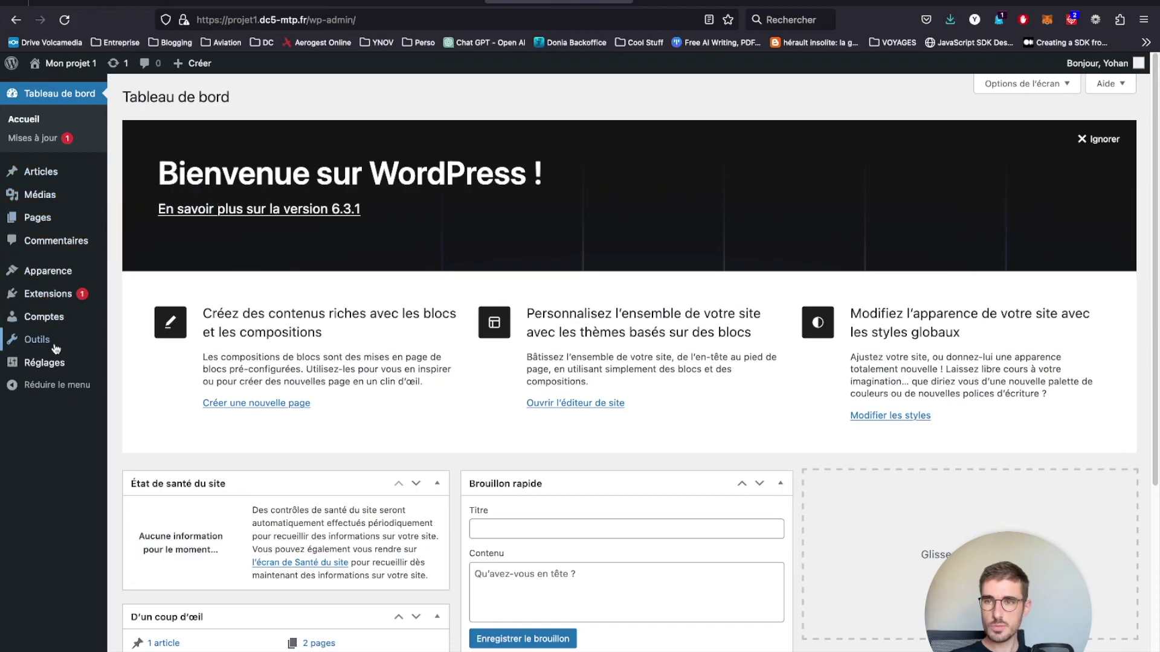
pyautogui.moveTo(59, 363)
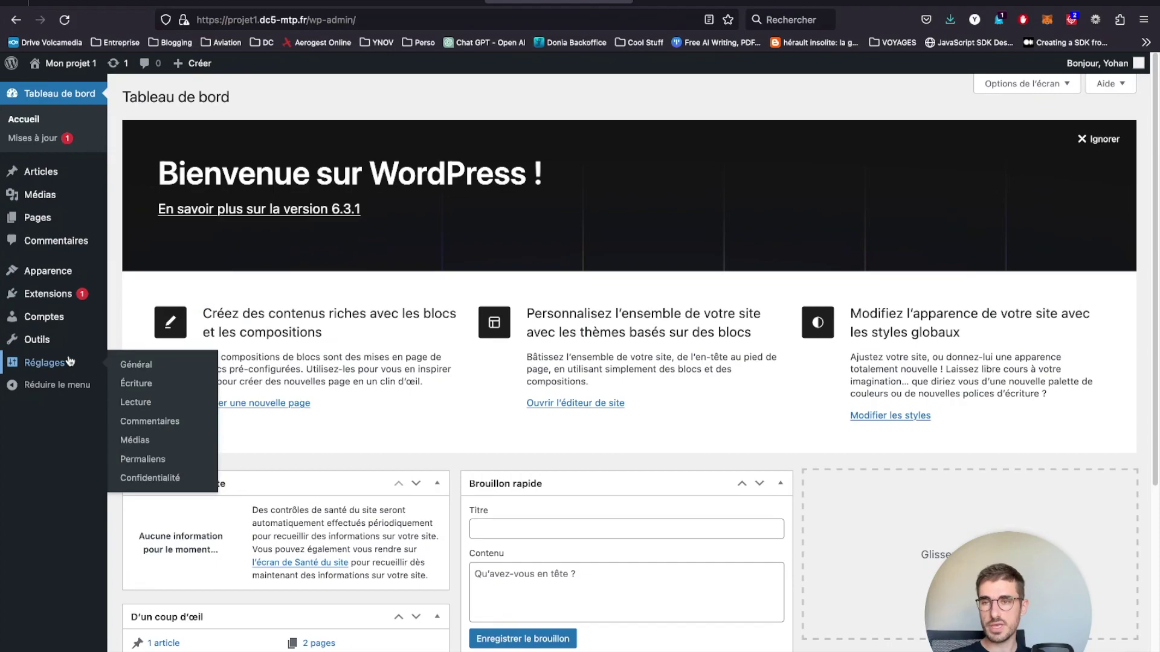
# - Open Réglages > Général and delete the default Slogan
pyautogui.click(123, 363)
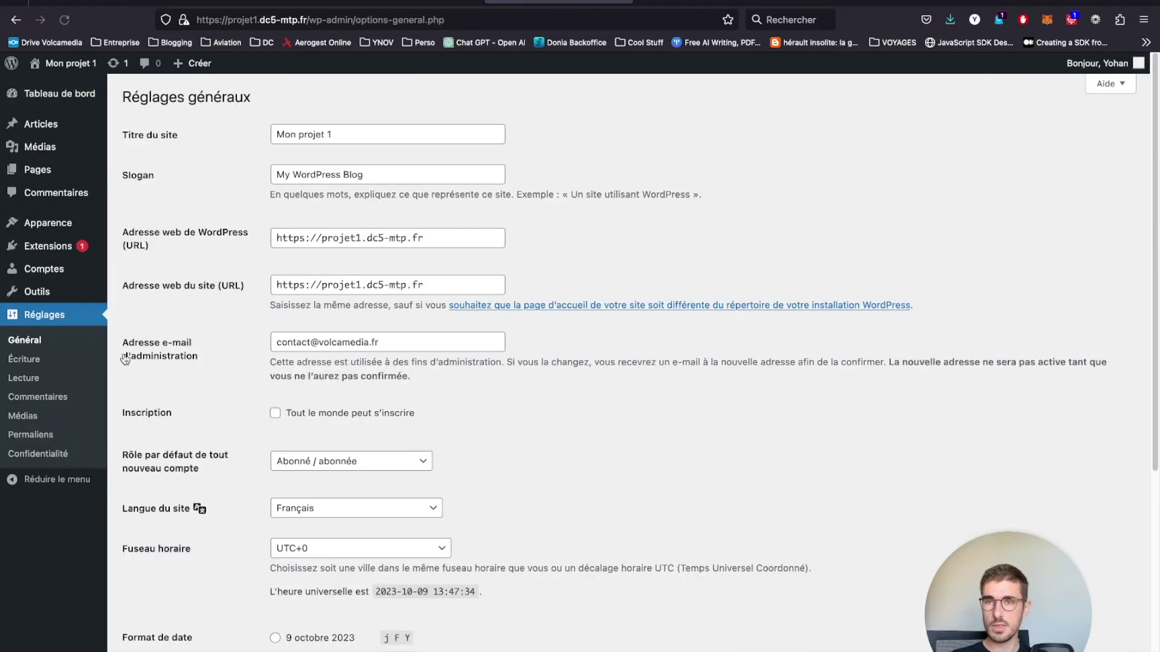
pyautogui.moveTo(406, 174); pyautogui.dragTo(236, 175)
pyautogui.press('BackSpace')
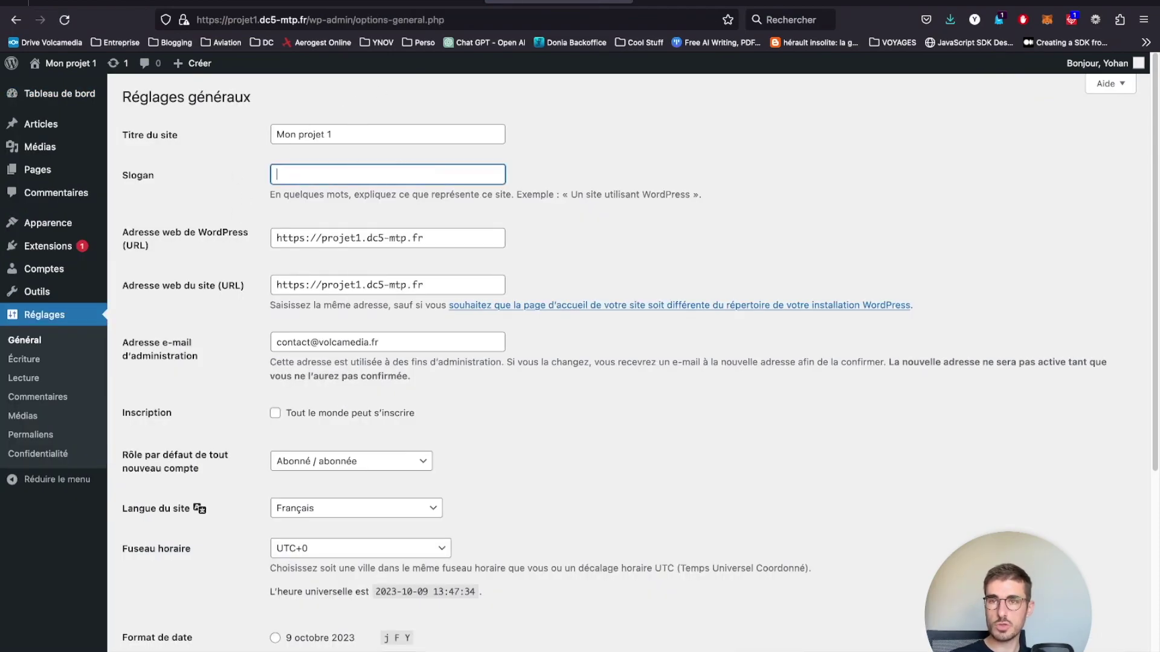
pyautogui.moveTo(366, 130); pyautogui.dragTo(196, 118)
pyautogui.click(222, 176)
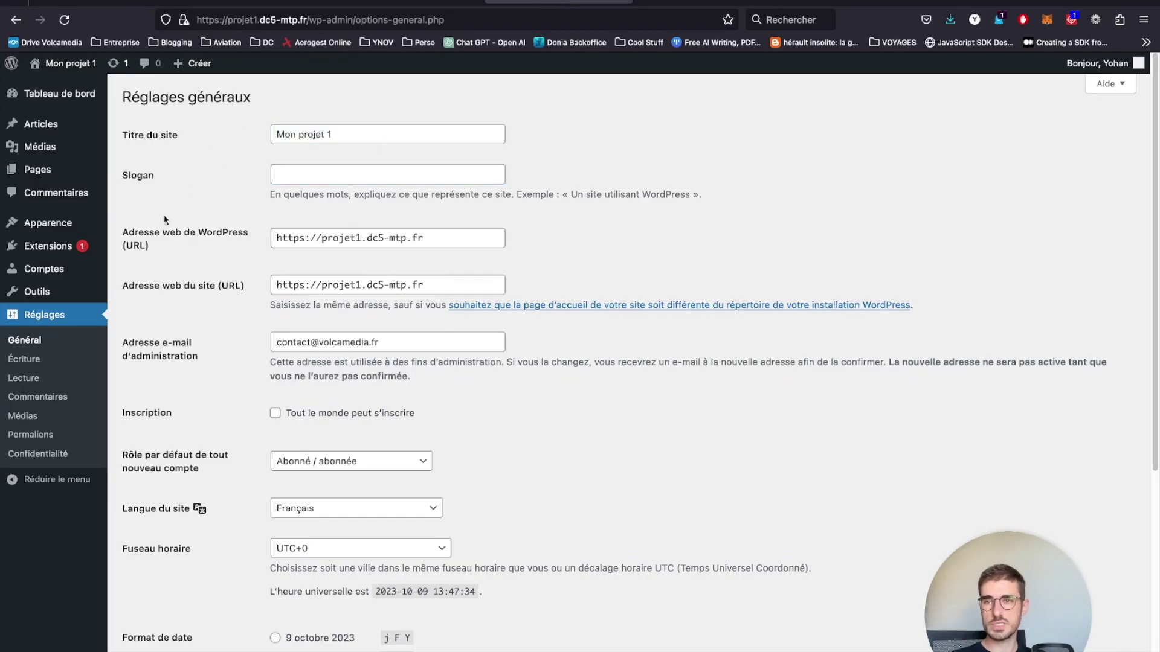
# - Review the site address and e-mail settings, keep the default role, and turn off open registration
pyautogui.moveTo(249, 291); pyautogui.dragTo(124, 236)
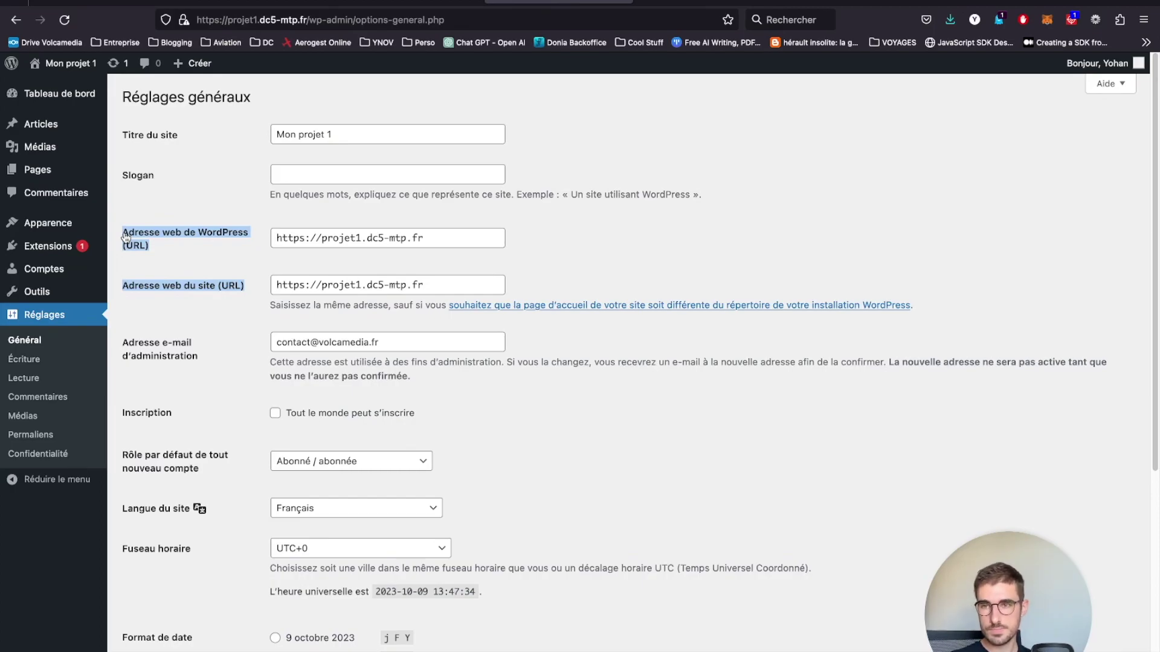
pyautogui.moveTo(197, 358); pyautogui.dragTo(163, 330)
pyautogui.moveTo(165, 328); pyautogui.dragTo(140, 335)
pyautogui.click(140, 335)
pyautogui.scroll(-2, 177, 440)
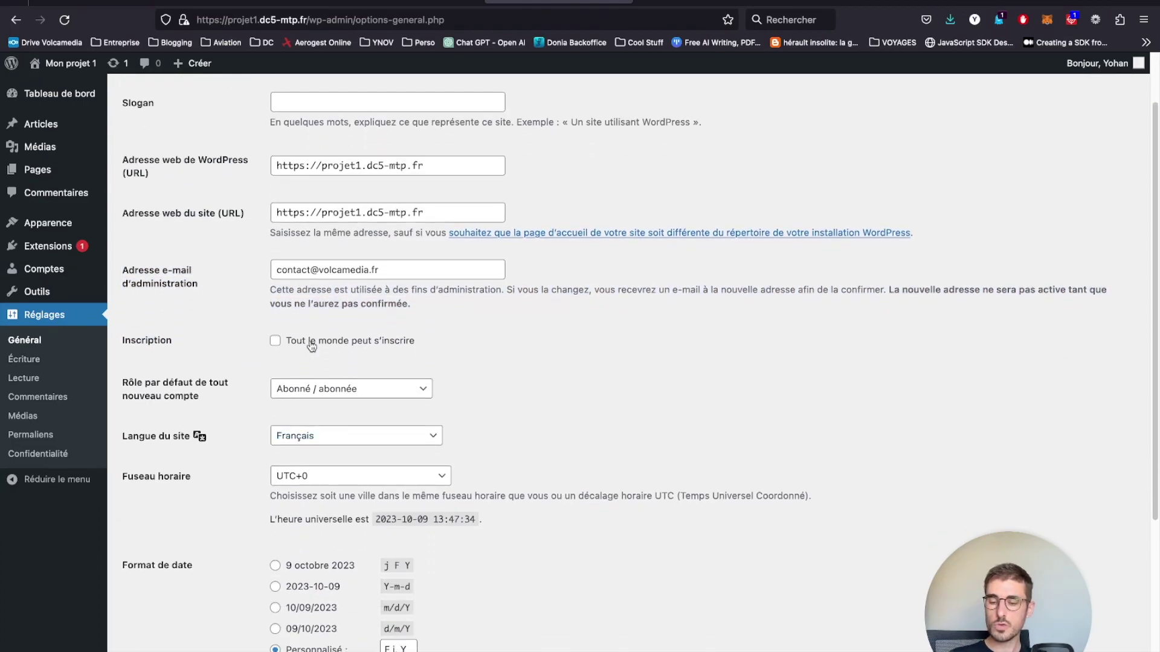
pyautogui.click(315, 387)
pyautogui.click(332, 390)
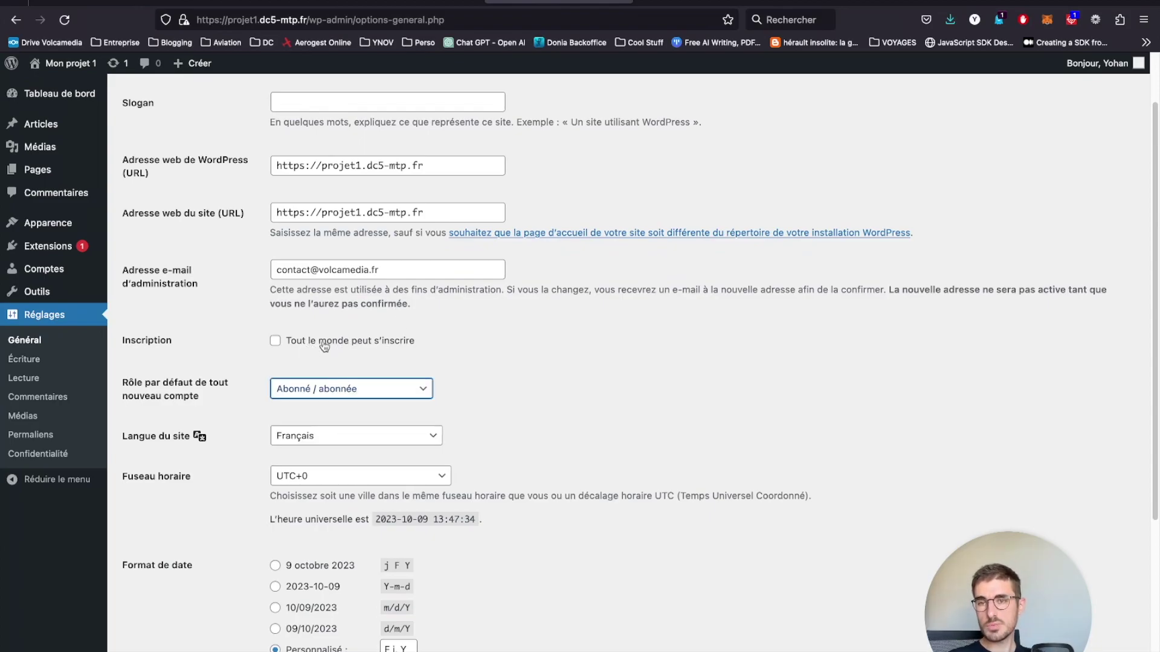
pyautogui.click(324, 344)
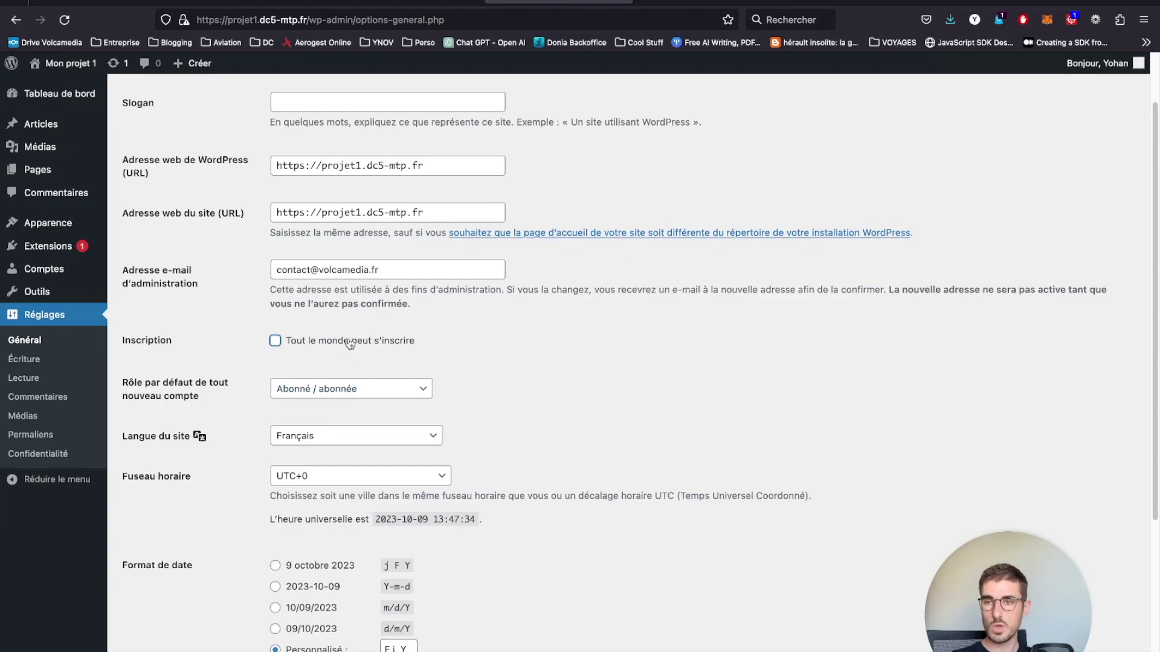
# - Set the timezone to Paris and the date format to d/m/Y, then save
pyautogui.scroll(-3, 349, 343)
pyautogui.click(340, 302)
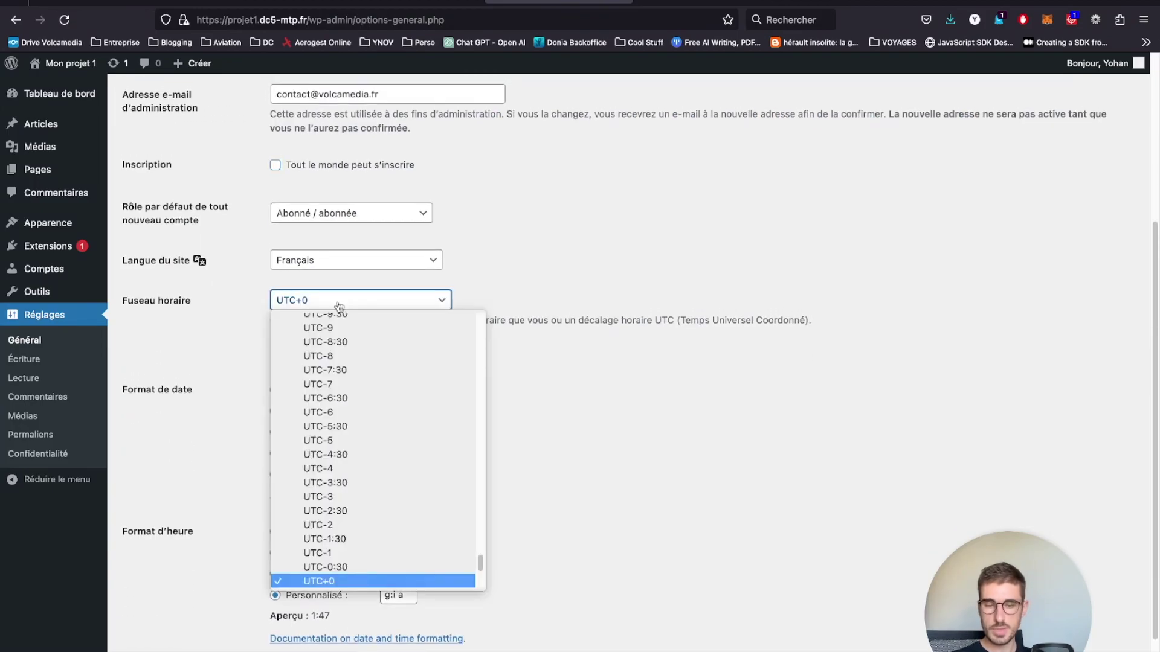
pyautogui.write('paris')
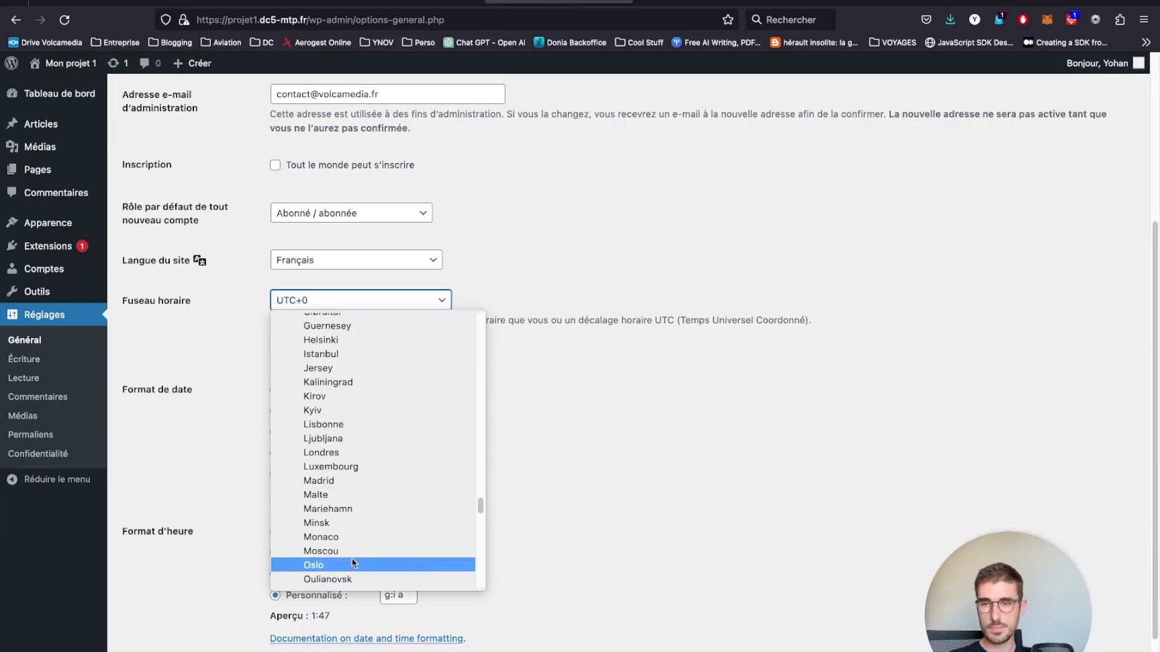
pyautogui.click(342, 559)
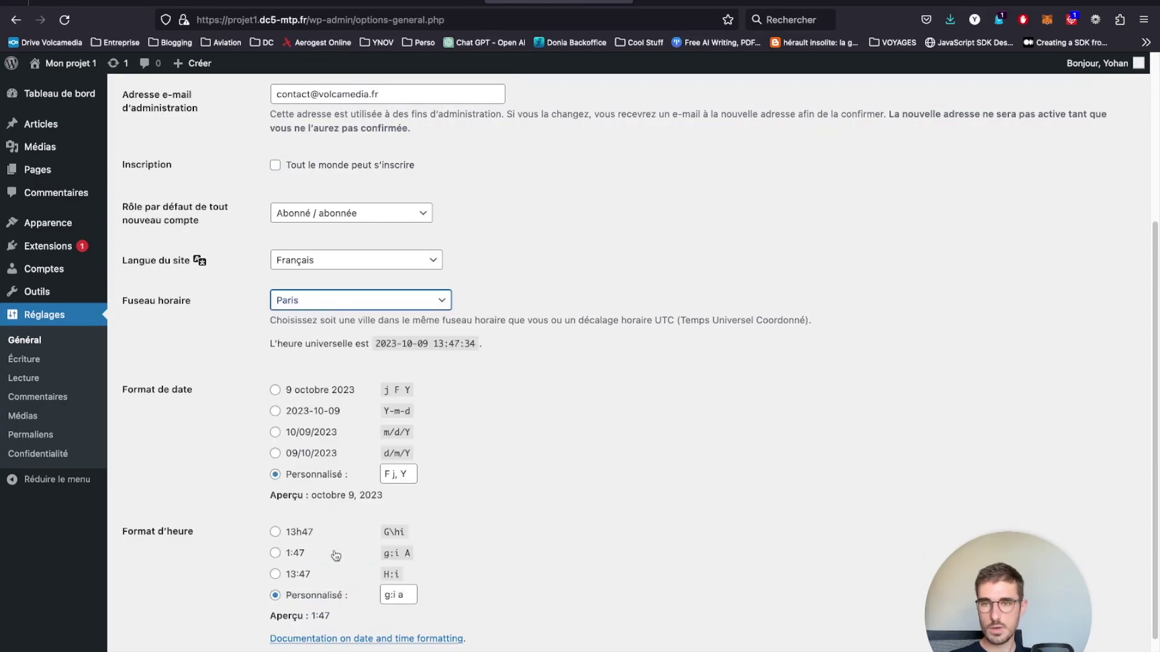
pyautogui.click(311, 454)
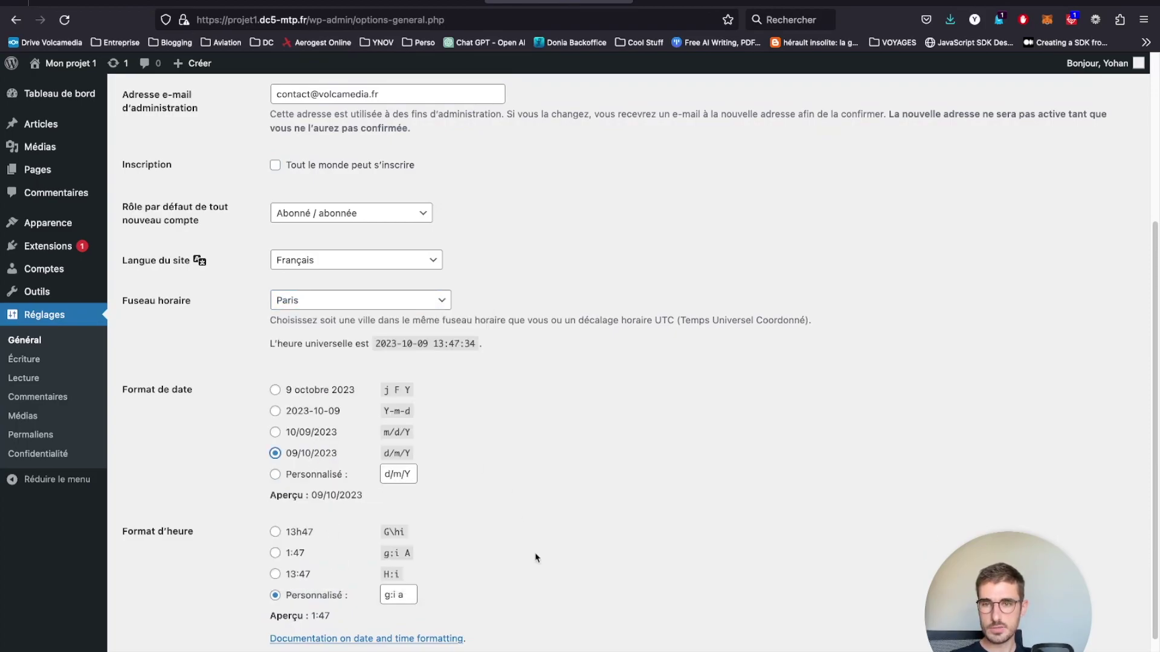
pyautogui.scroll(-2, 494, 577)
pyautogui.click(188, 632)
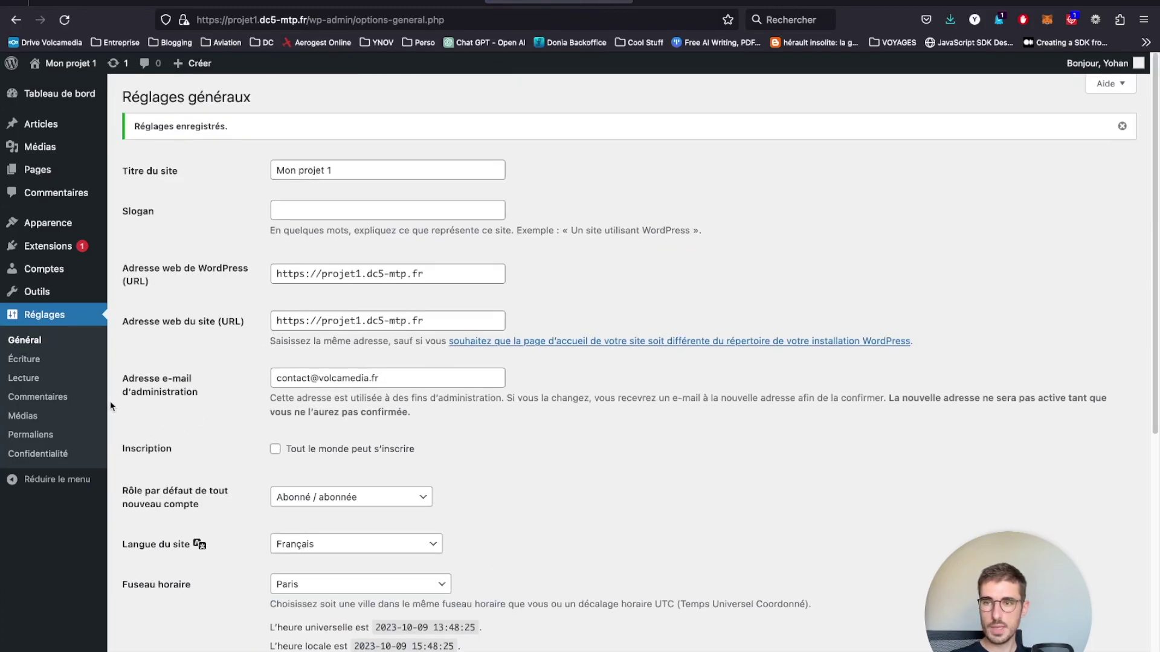
# - In Réglages > Lecture, choose Une page statique with Accueil, tick 'ne pas indexer', and save
pyautogui.click(24, 378)
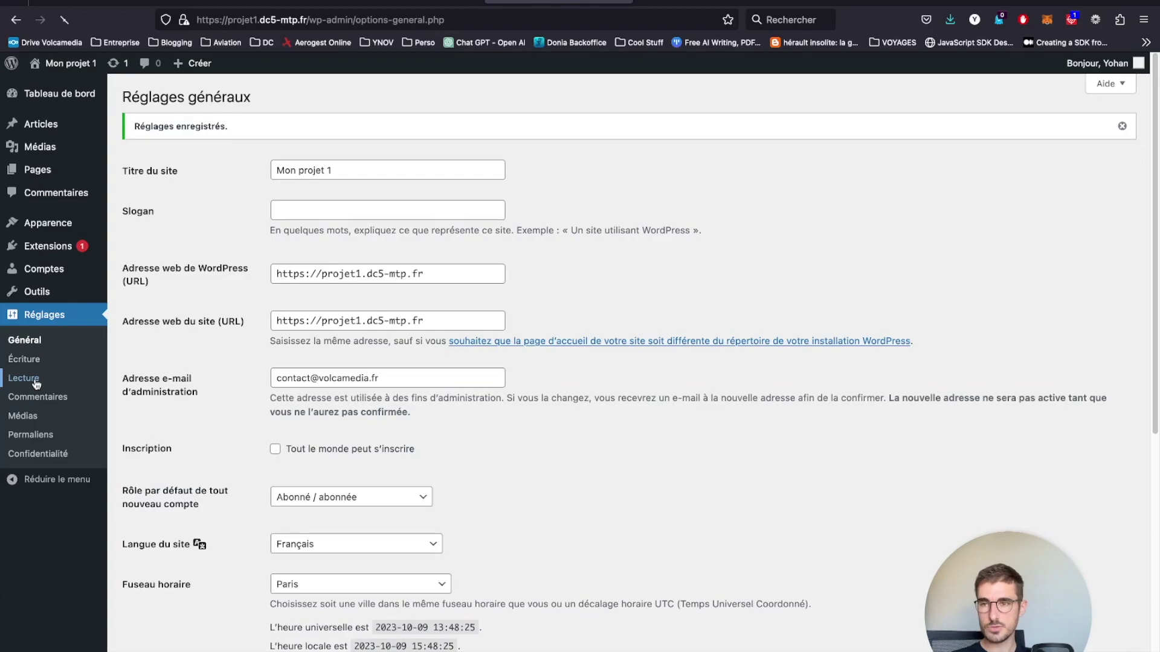
pyautogui.moveTo(123, 133); pyautogui.dragTo(241, 140)
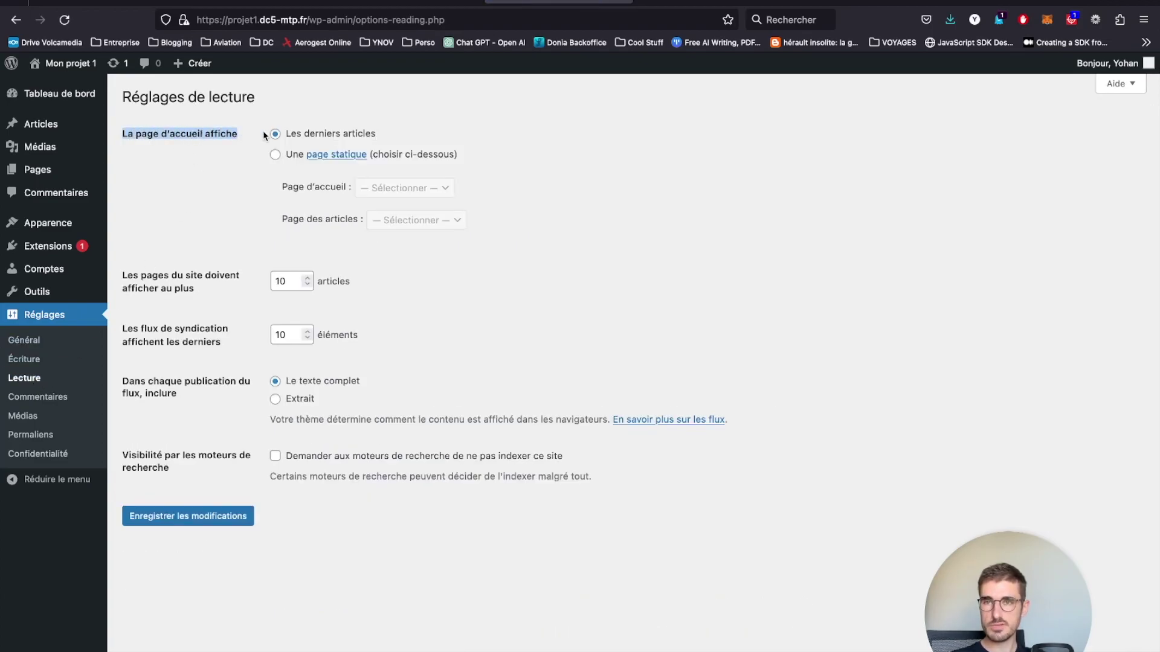
pyautogui.click(291, 158)
pyautogui.click(402, 188)
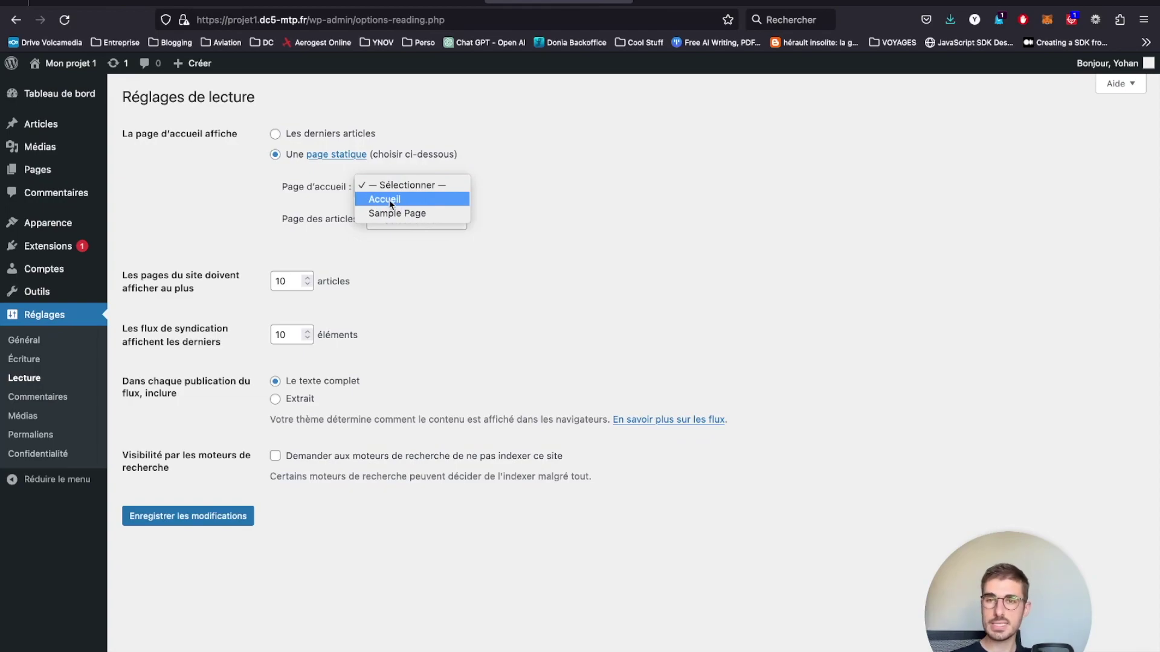
pyautogui.click(391, 200)
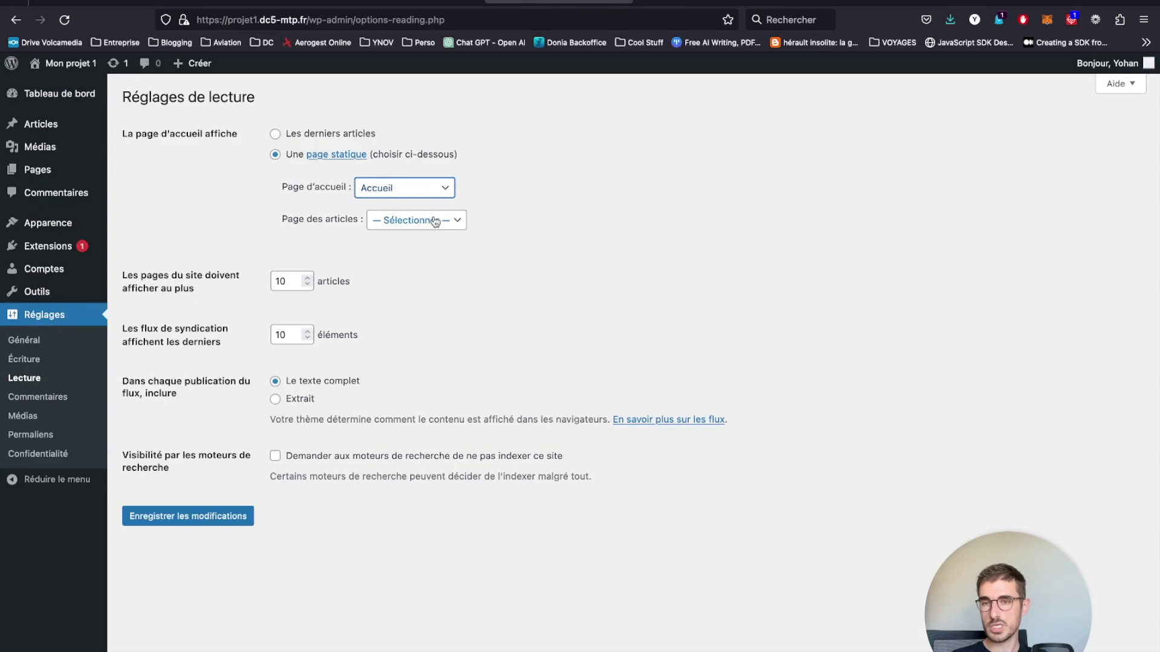
pyautogui.click(326, 460)
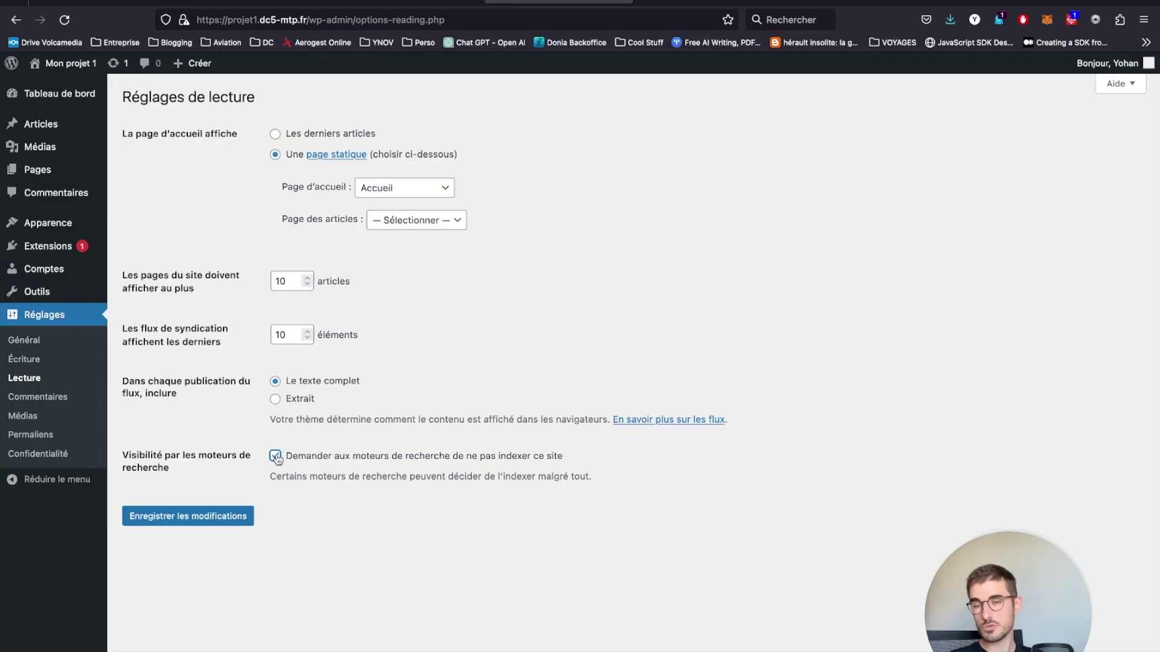
pyautogui.click(243, 516)
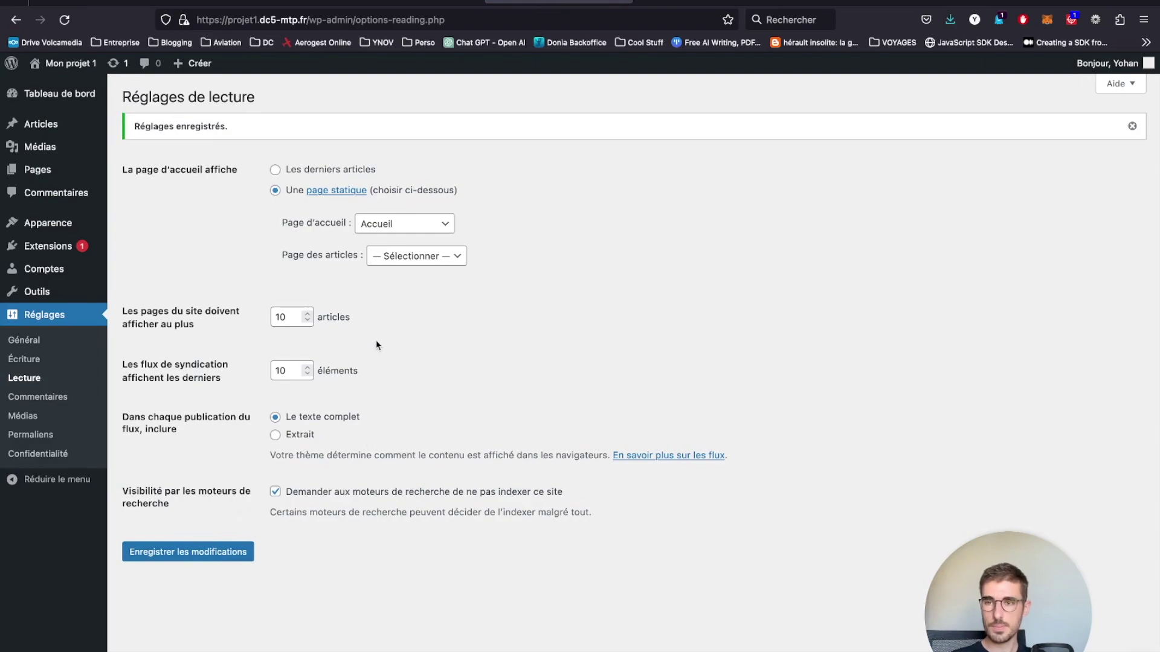
# - In Réglages > Permaliens, build the custom structure /%category%/%postname%/
pyautogui.click(49, 436)
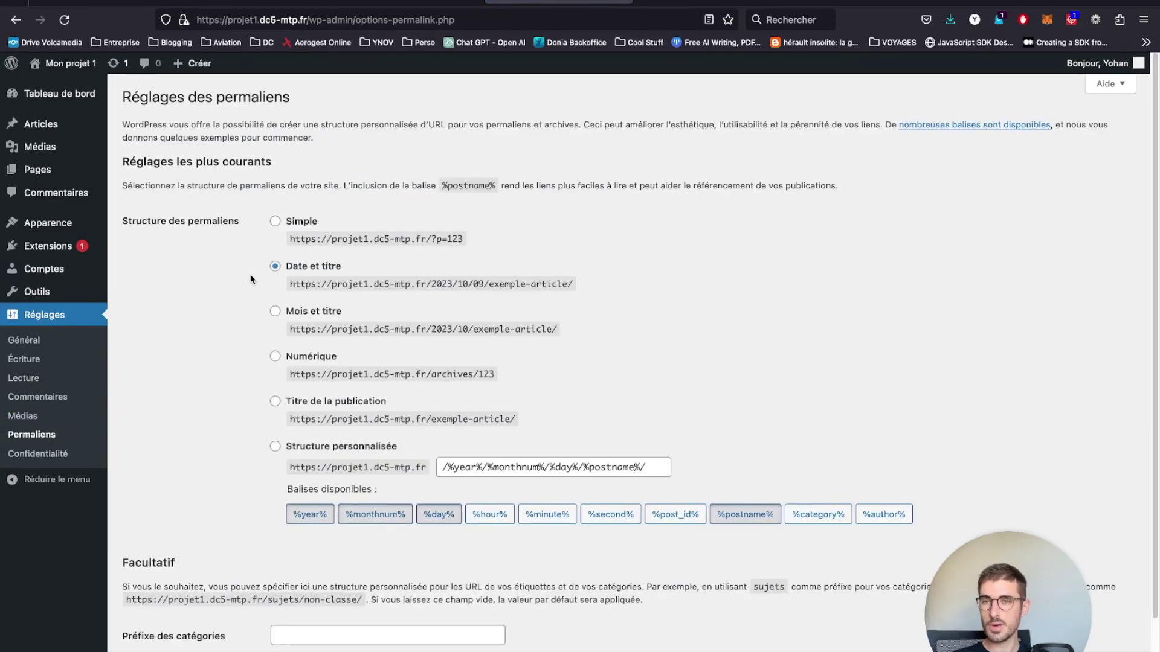
pyautogui.moveTo(121, 222); pyautogui.dragTo(242, 225)
pyautogui.click(245, 232)
pyautogui.moveTo(425, 284); pyautogui.dragTo(602, 296)
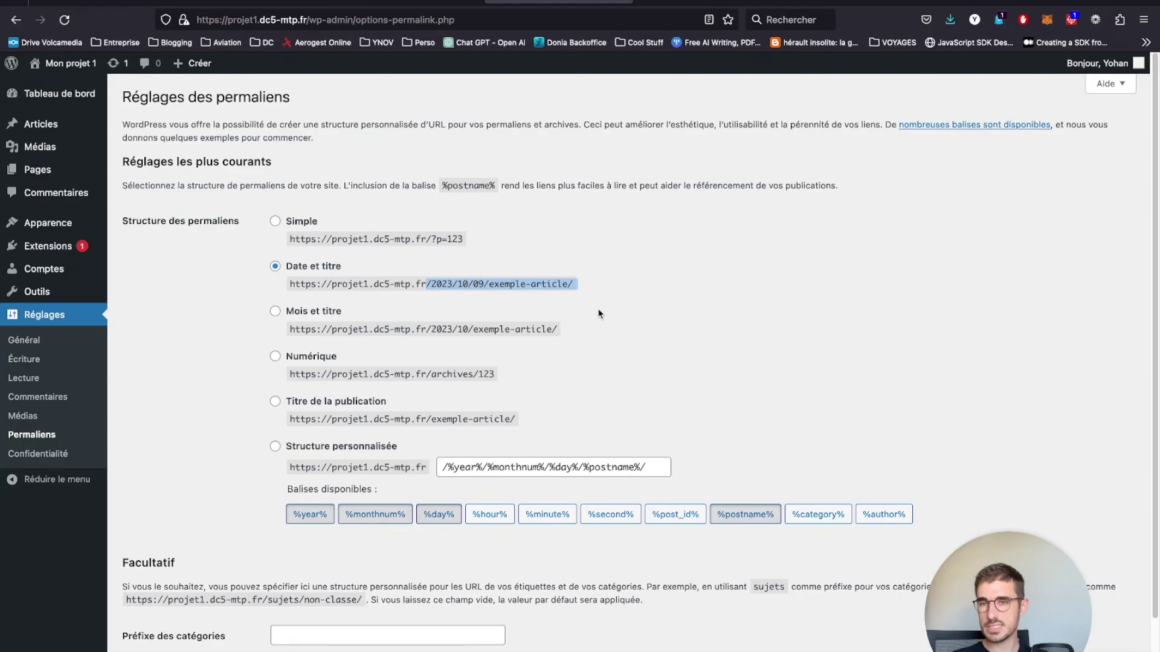
pyautogui.click(379, 453)
pyautogui.tripleClick(488, 472)
pyautogui.press('BackSpace')
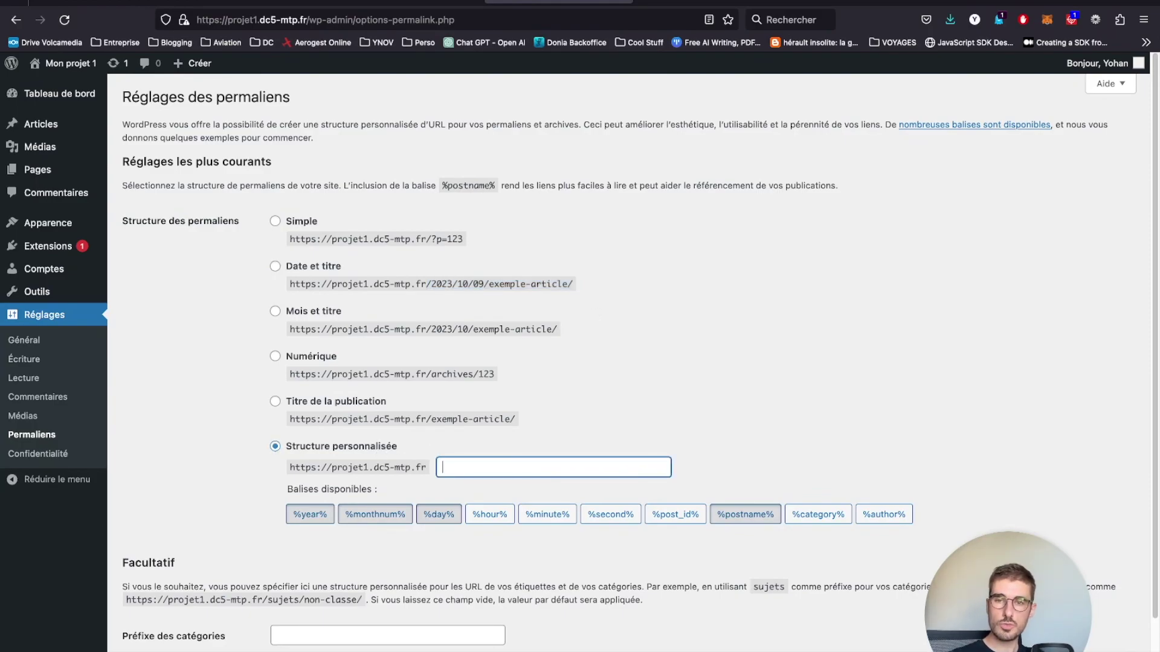
pyautogui.click(675, 550)
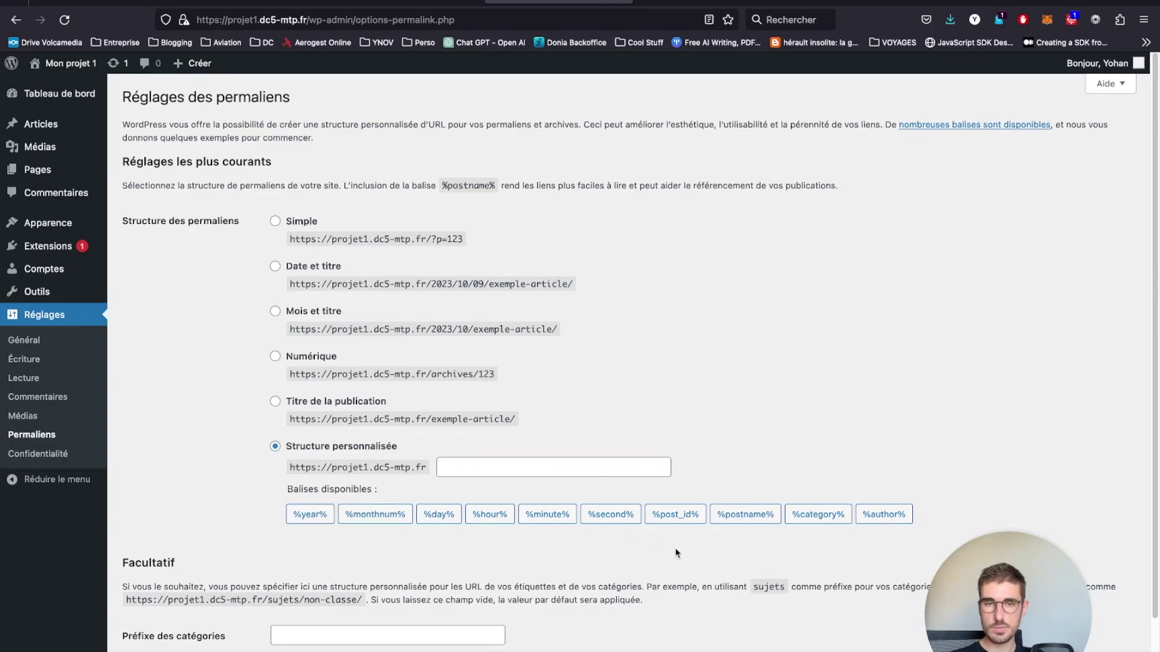
pyautogui.click(820, 518)
pyautogui.click(747, 521)
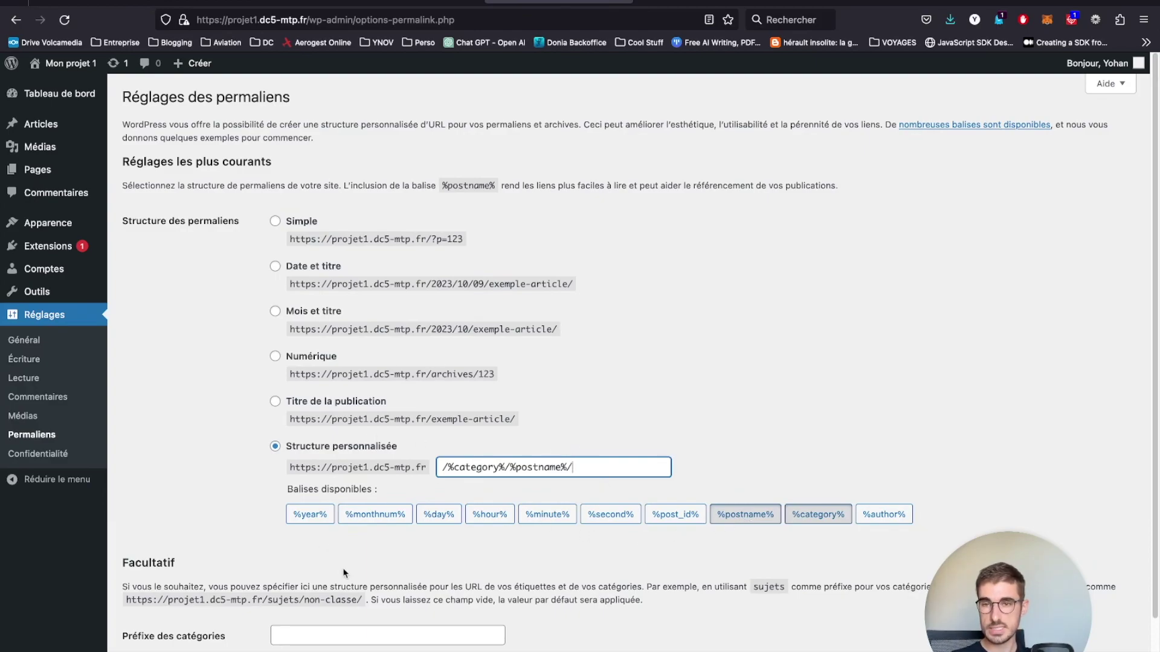
# - Check the category part of the structure and save the permalink settings
pyautogui.scroll(-1, 445, 499)
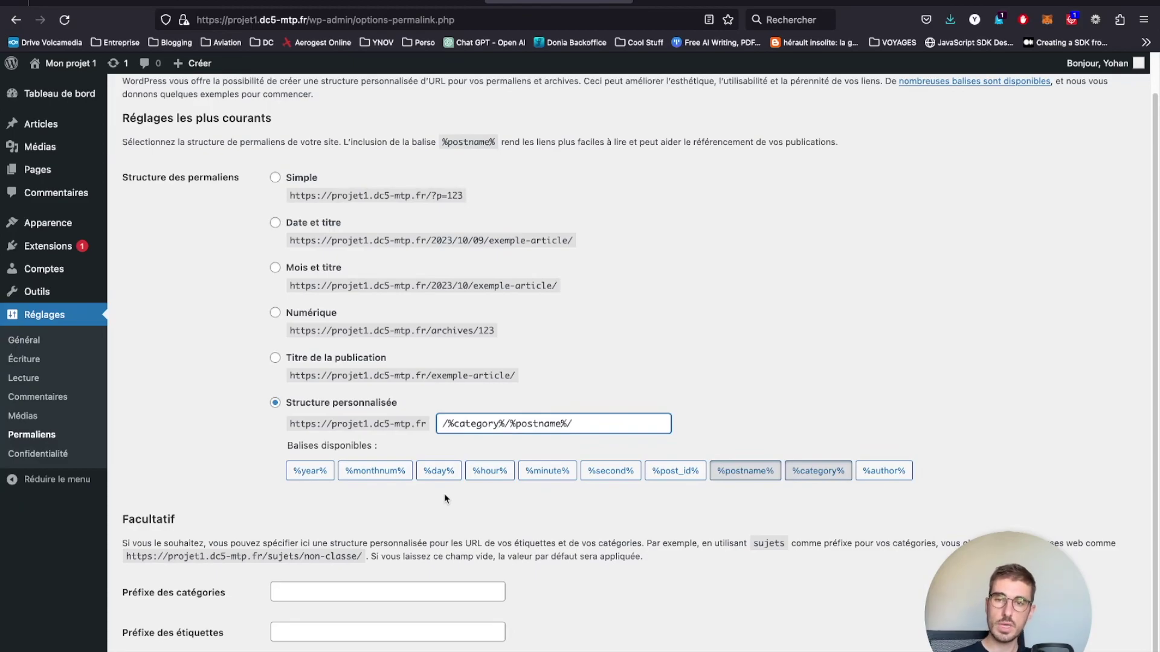
pyautogui.moveTo(511, 424); pyautogui.dragTo(424, 424)
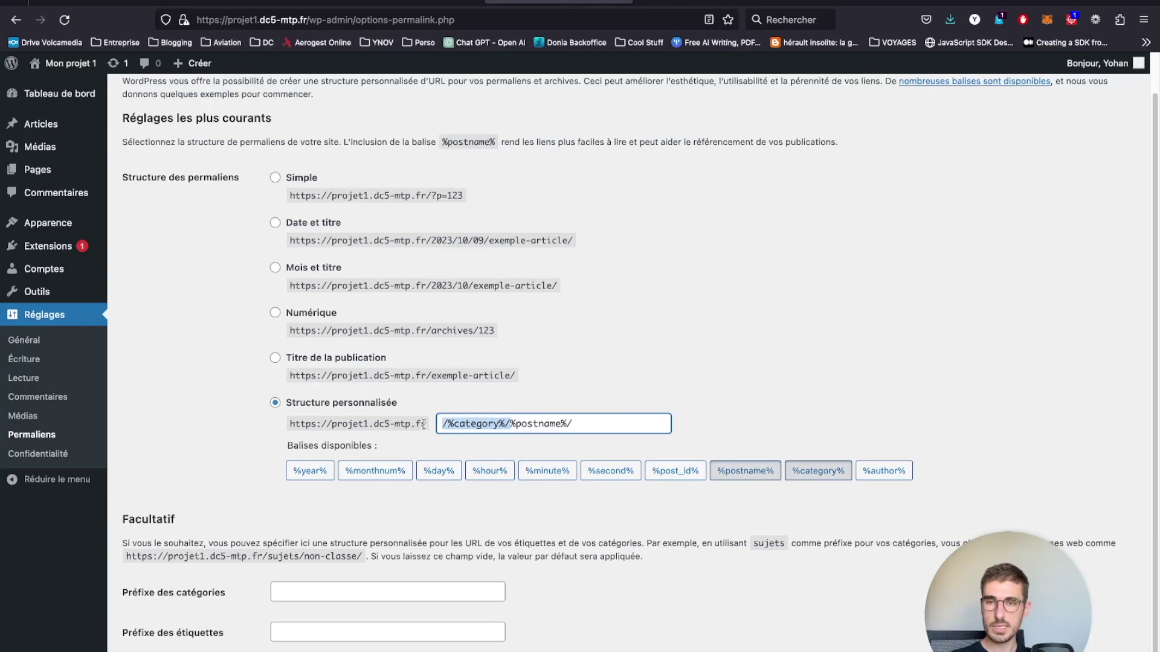
pyautogui.click(464, 423)
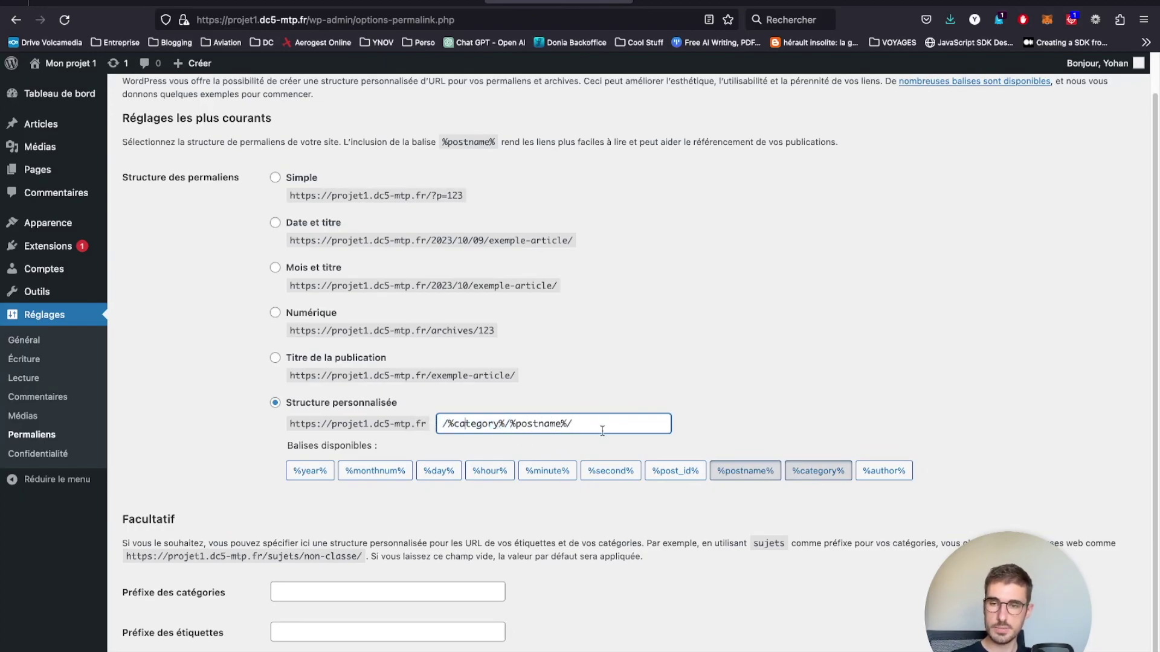
pyautogui.scroll(-1, 454, 524)
pyautogui.click(218, 637)
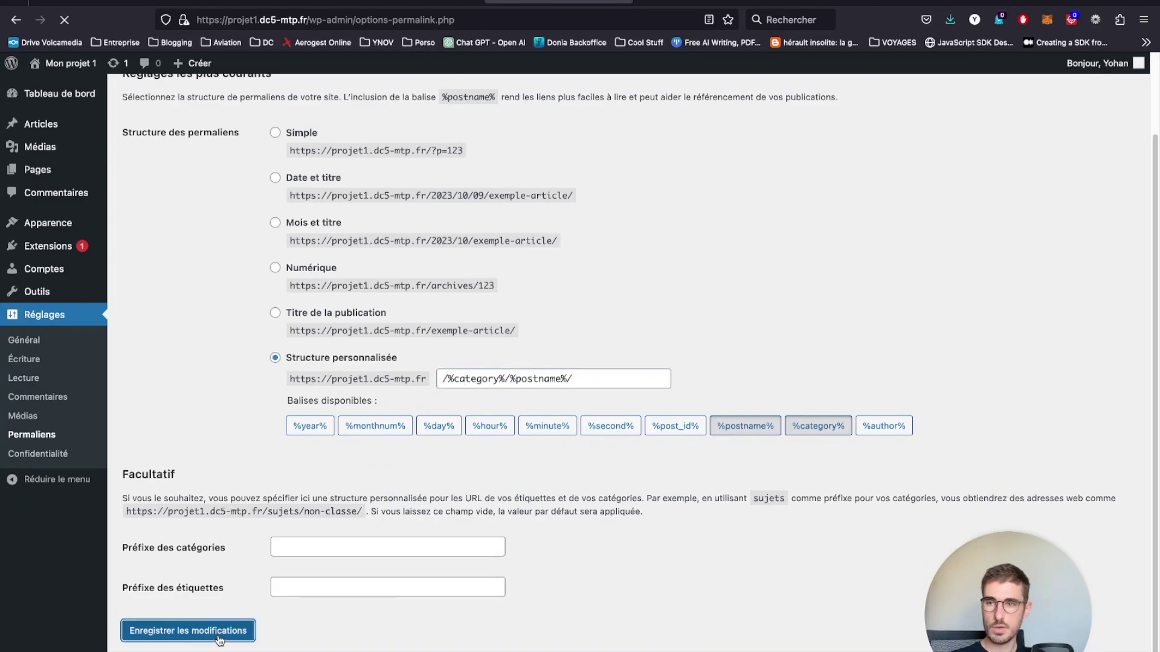
pyautogui.moveTo(693, 5)
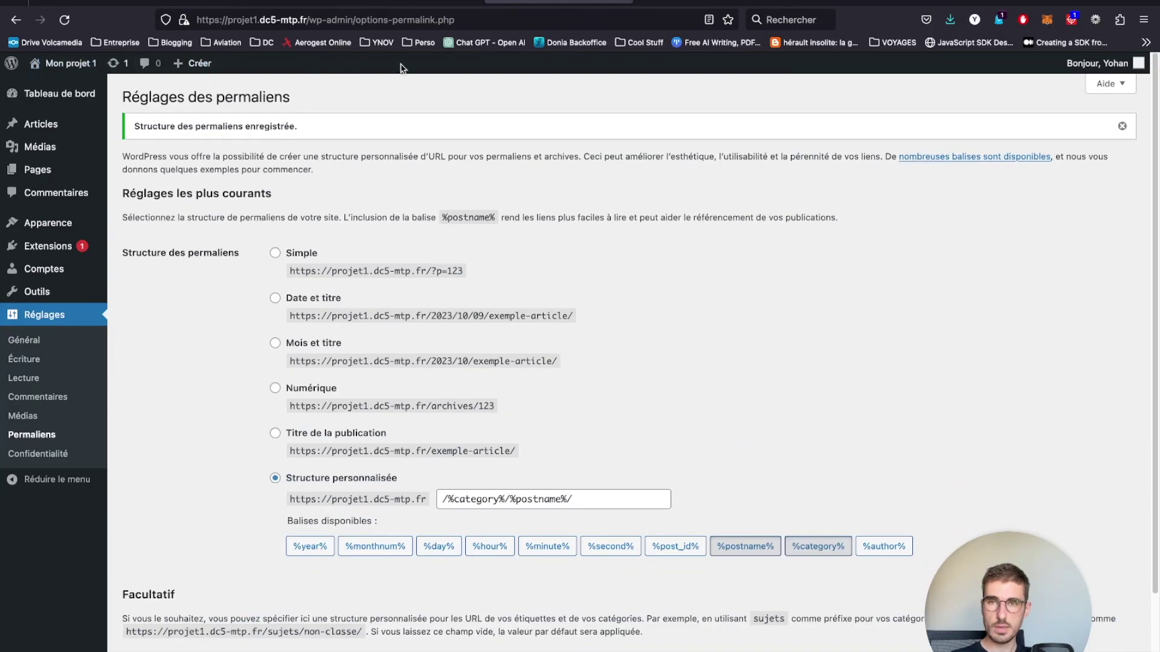
pyautogui.moveTo(76, 72)
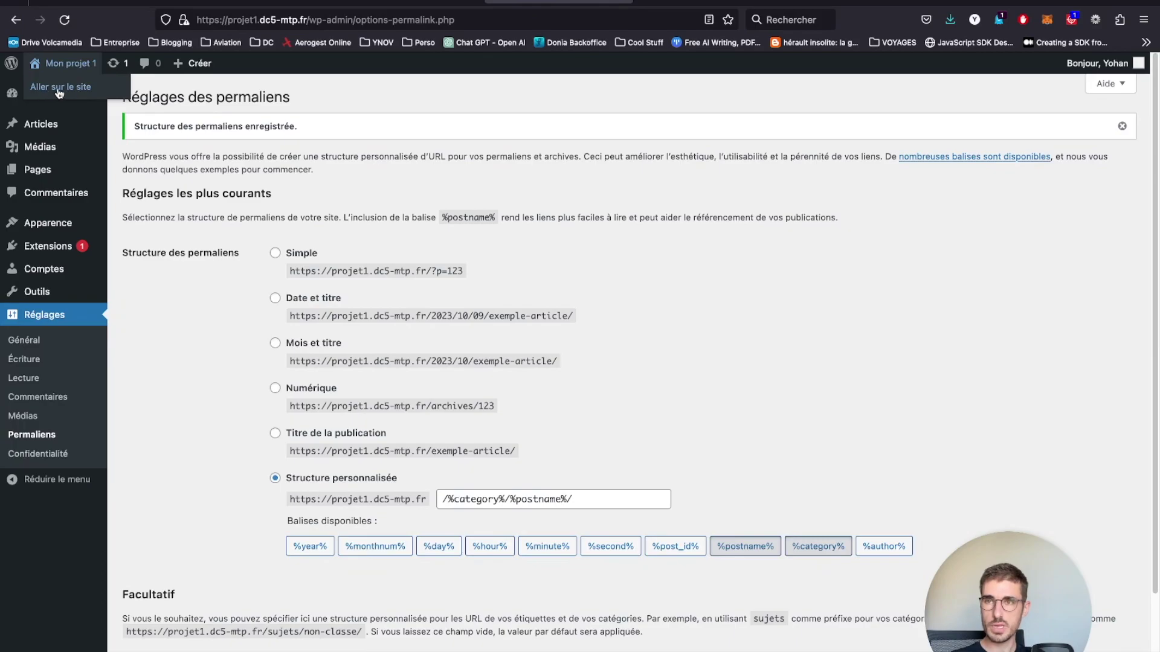
# - Open the live site in a new tab from Mon projet 1 and close the leftover extra tabs
pyautogui.rightClick(59, 92)
pyautogui.click(79, 97)
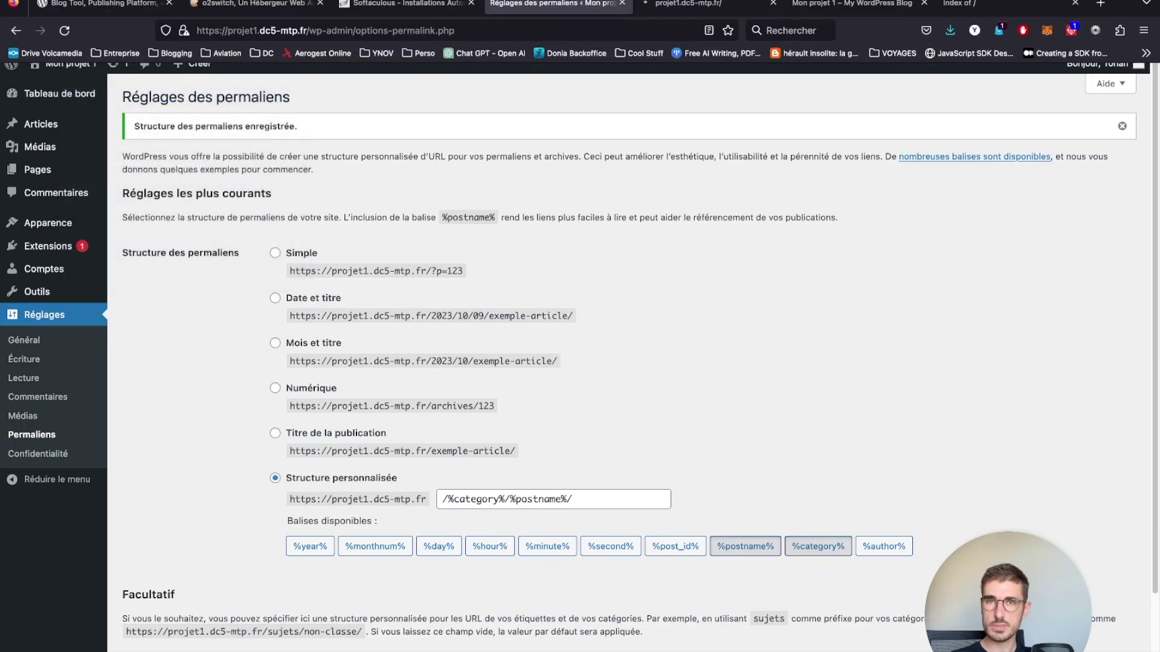
pyautogui.click(644, 4)
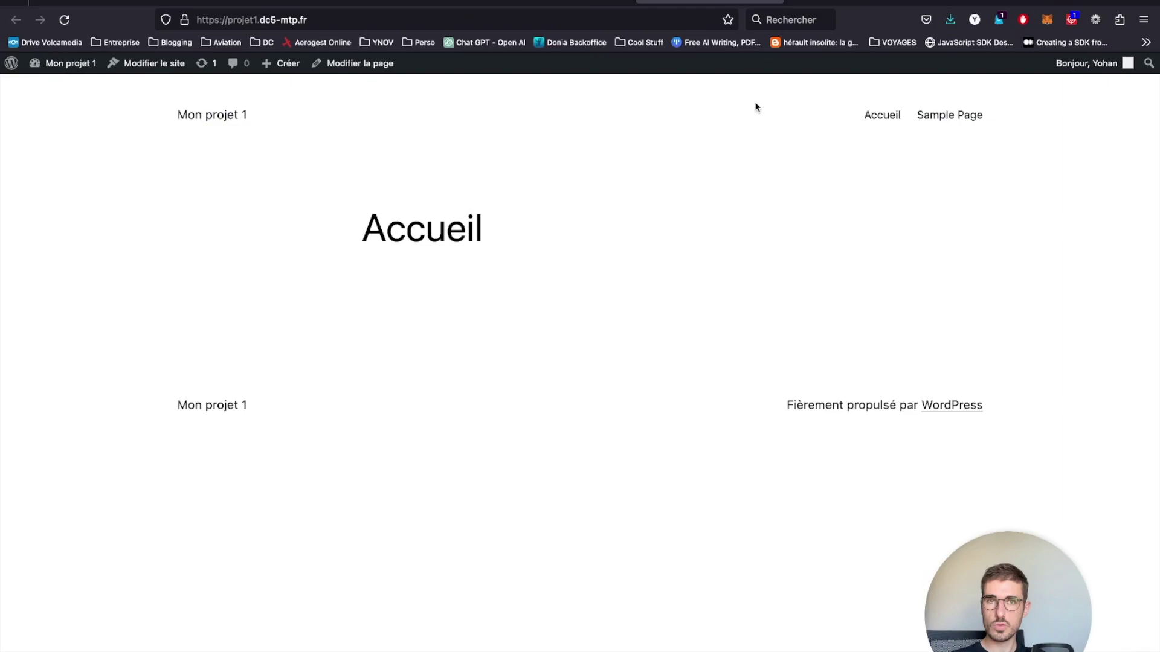
pyautogui.click(885, 3)
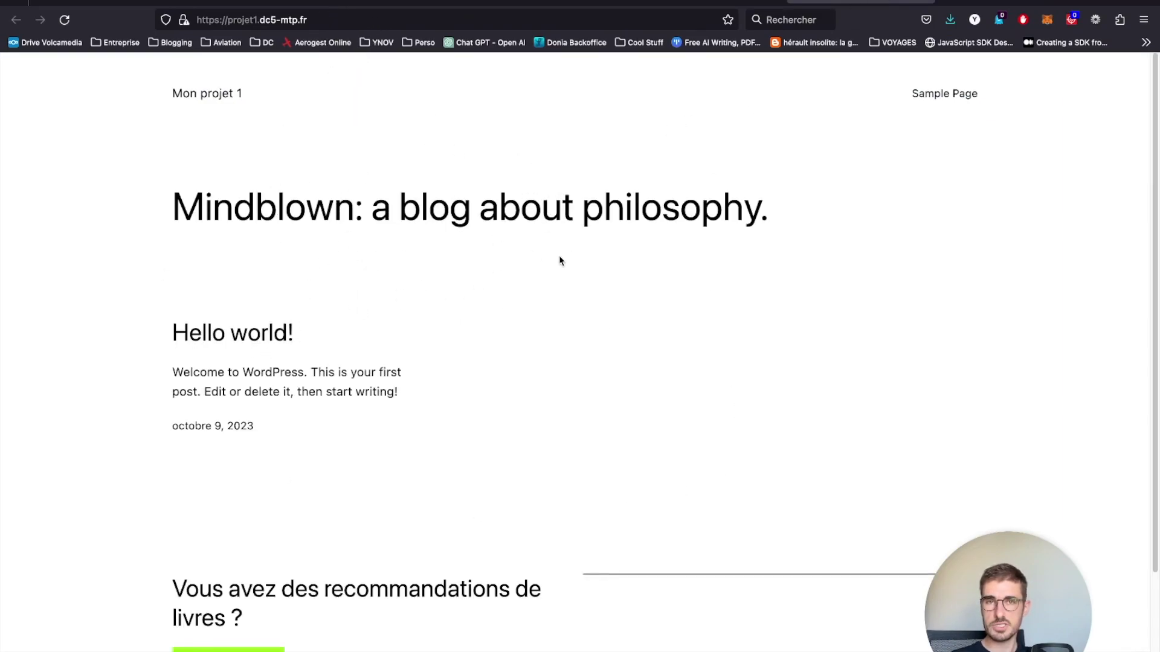
pyautogui.press('super+w')
pyautogui.press('super+w')
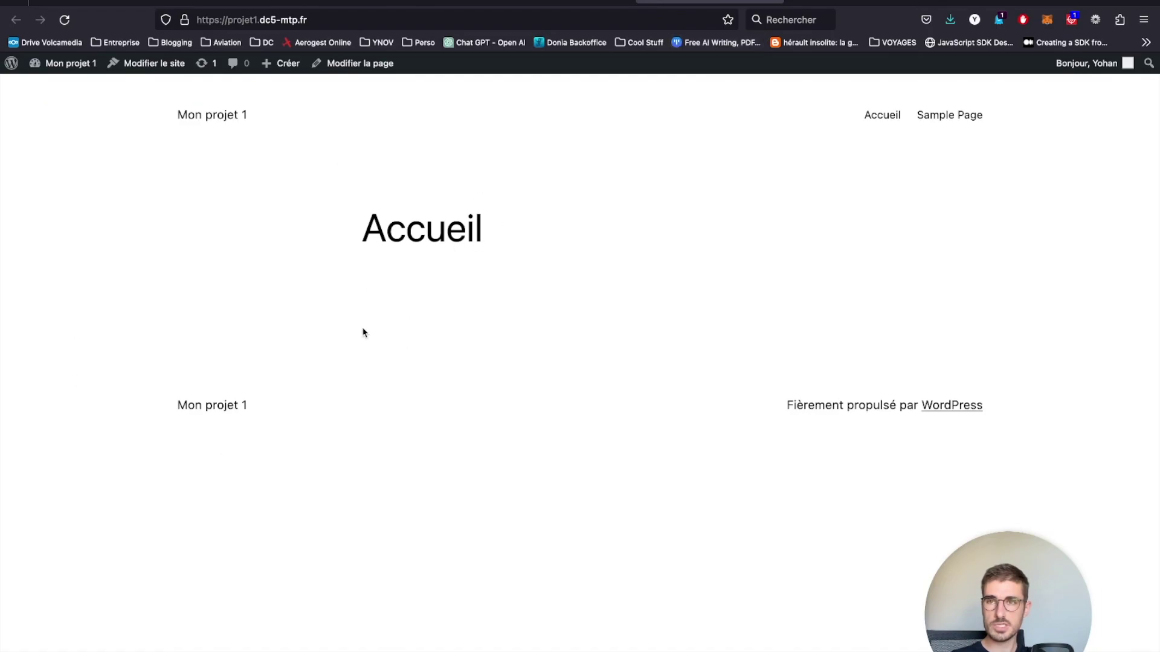
pyautogui.click(184, 21)
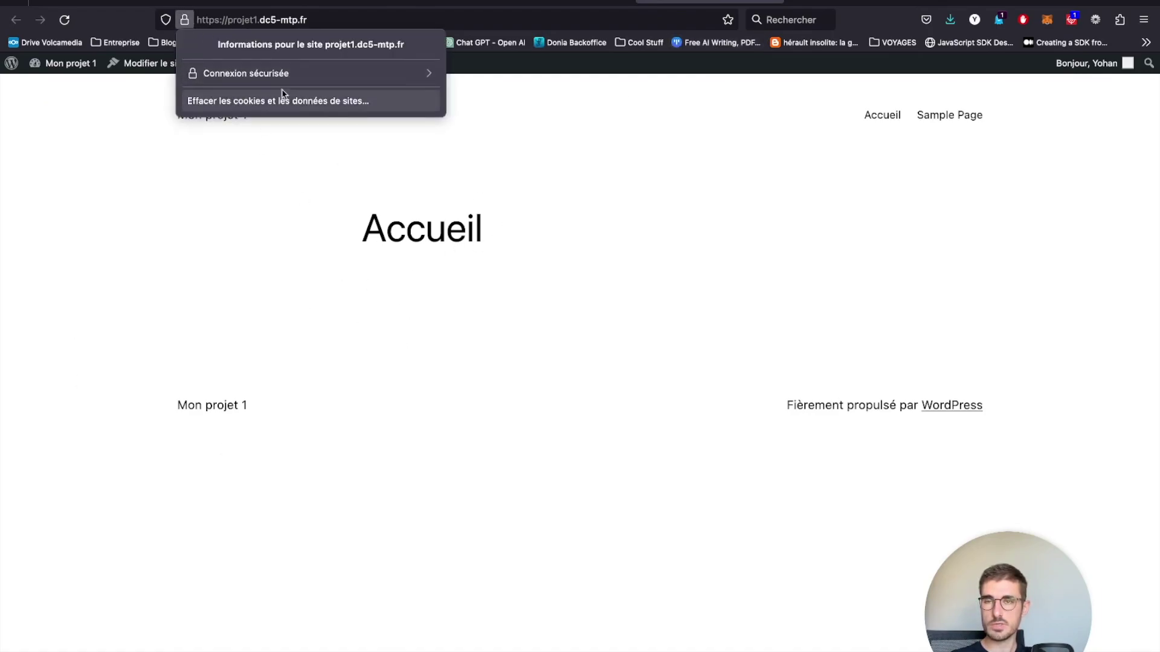
pyautogui.click(213, 290)
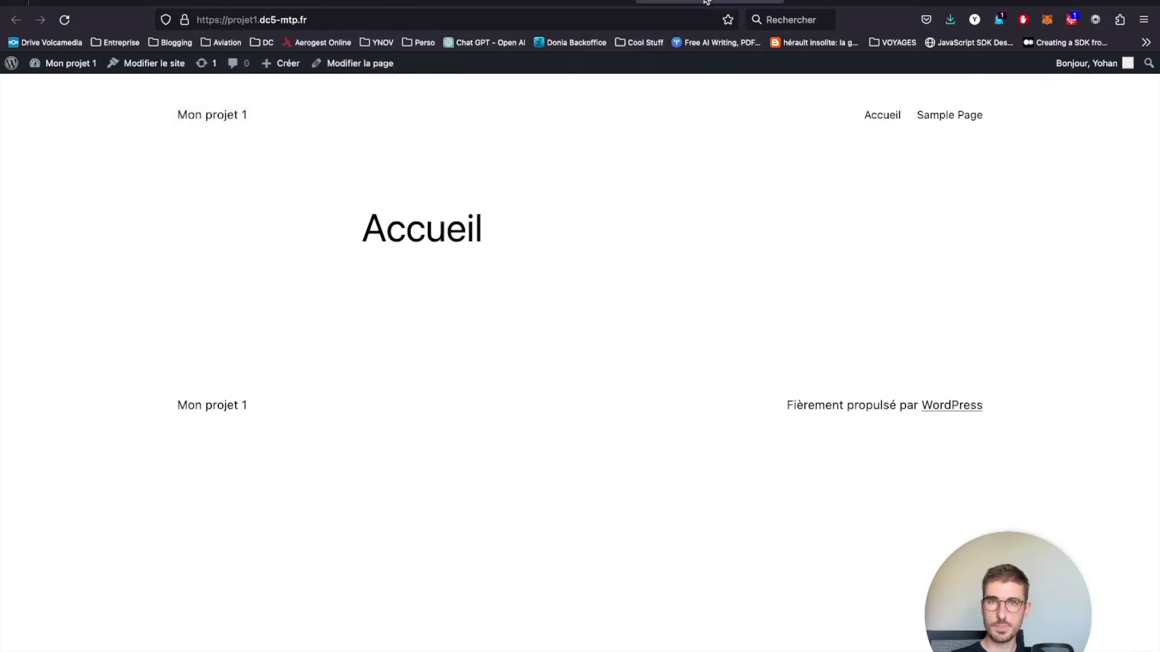
# - Visit the front page, now showing Accueil, then return to the permalink settings tab
pyautogui.click(706, 2)
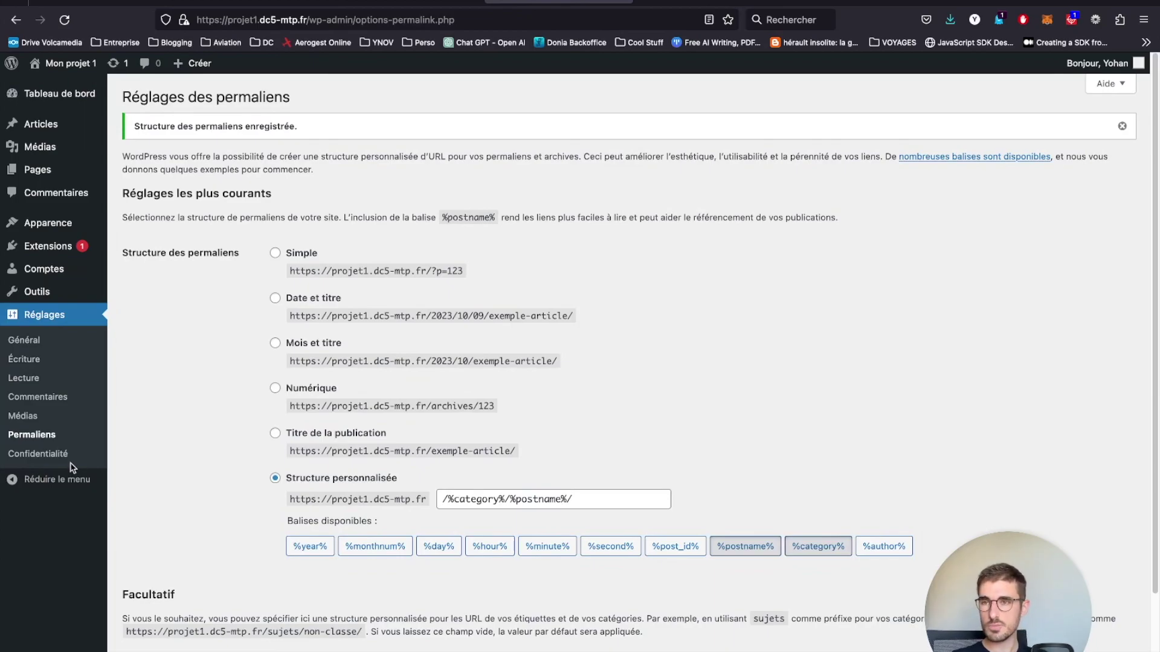
pyautogui.moveTo(61, 62)
pyautogui.click(61, 87)
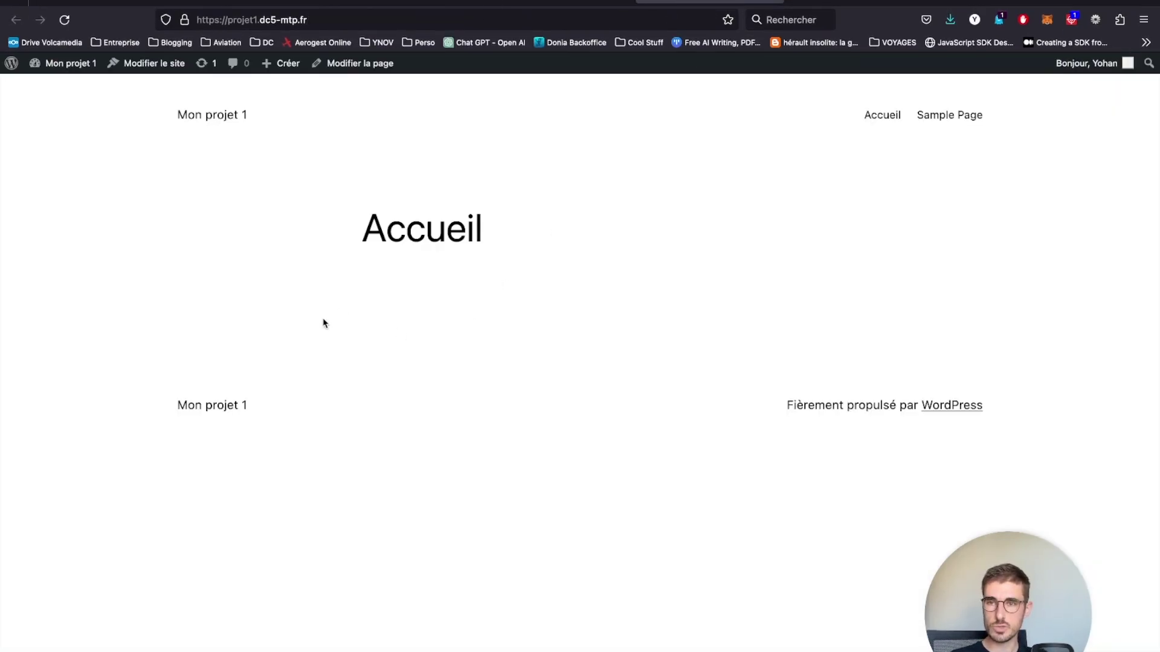
pyautogui.moveTo(162, 408); pyautogui.dragTo(989, 413)
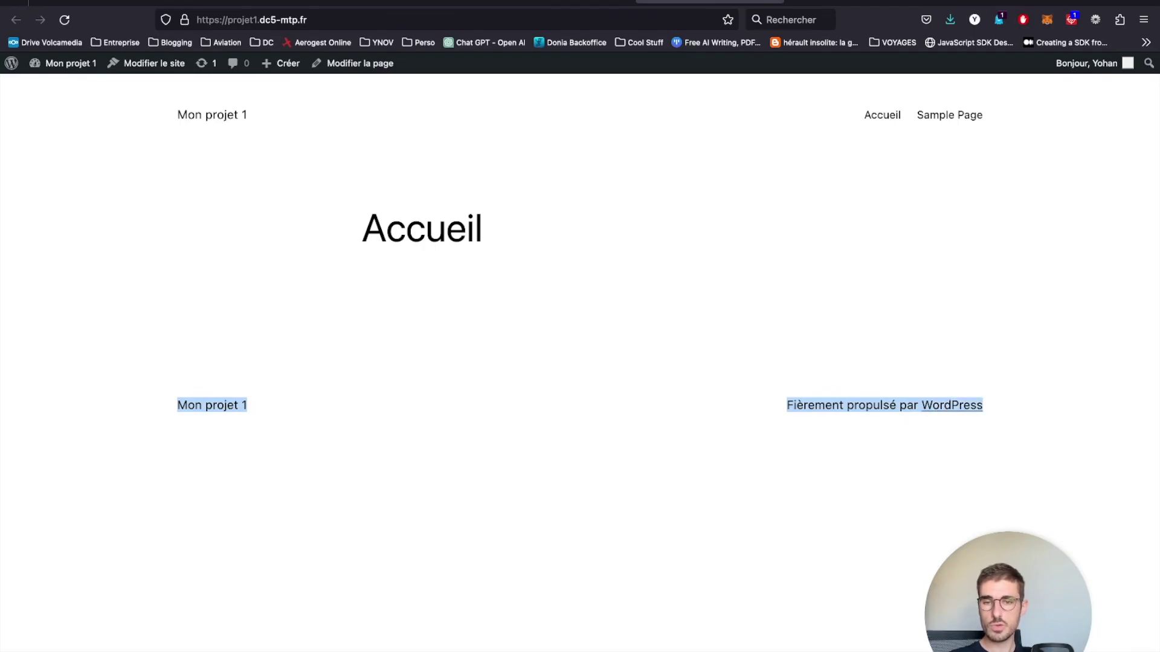
pyautogui.click(711, 2)
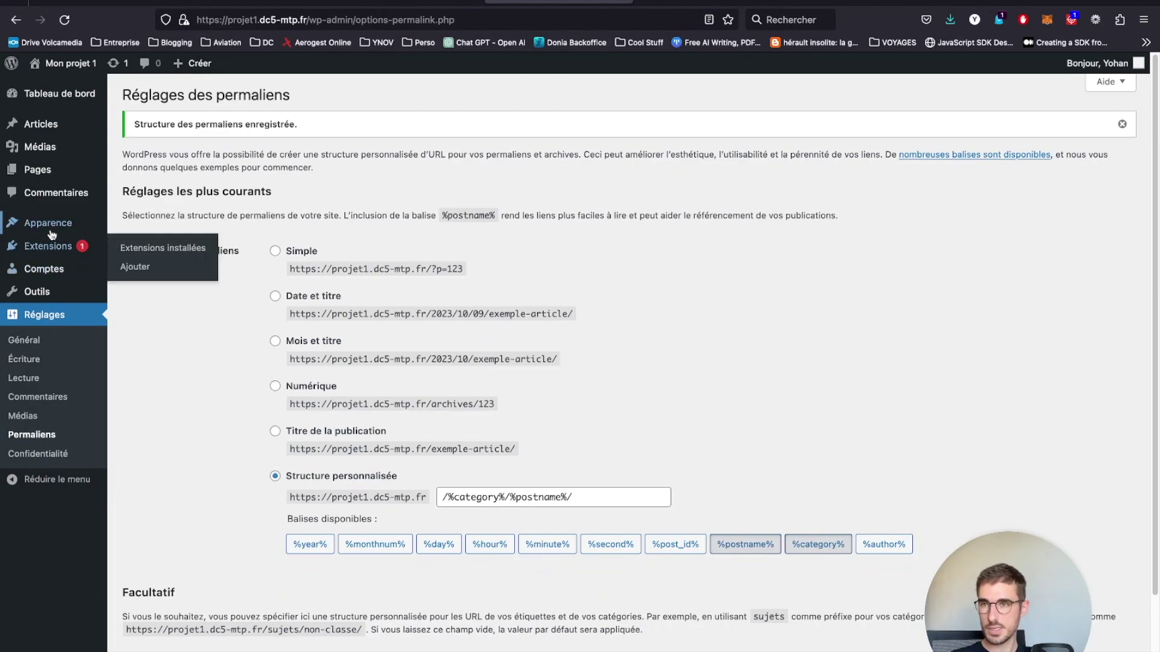
# - Install the Astra theme from the Thèmes > Ajouter catalogue and activate it
pyautogui.click(145, 224)
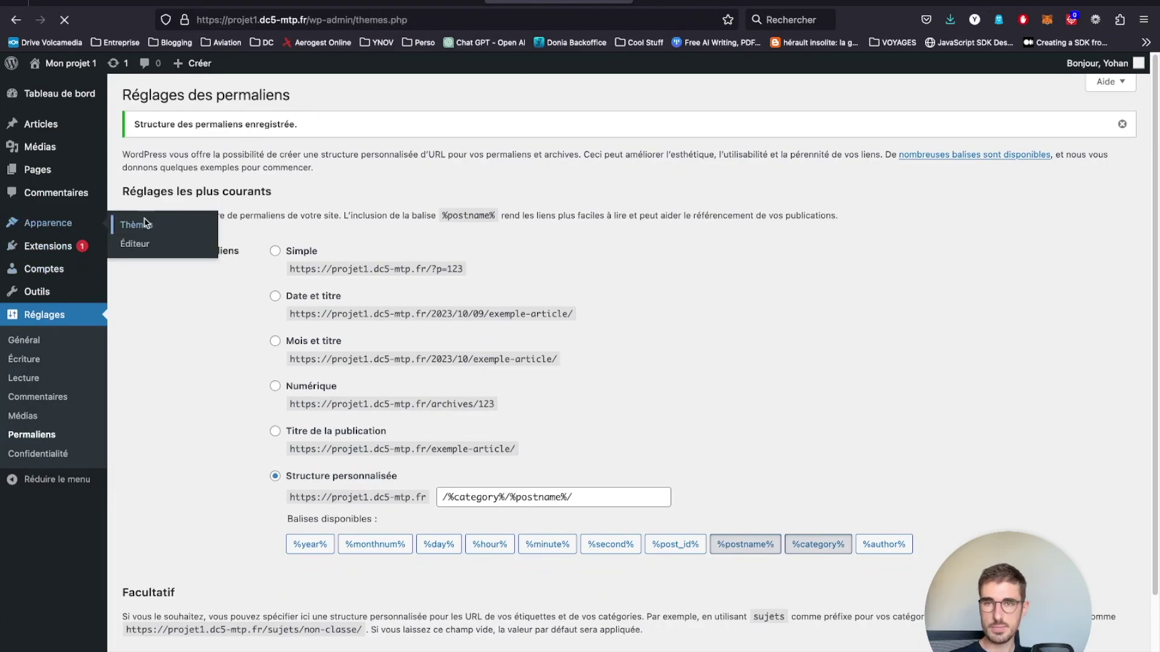
pyautogui.click(252, 99)
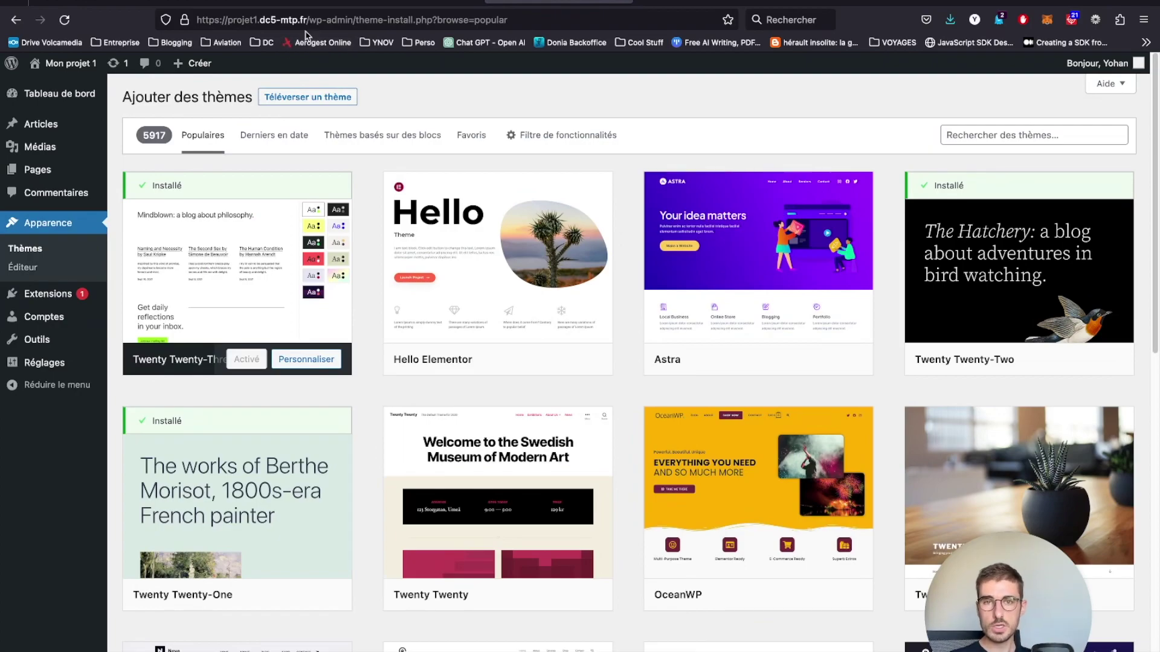
pyautogui.moveTo(558, 235)
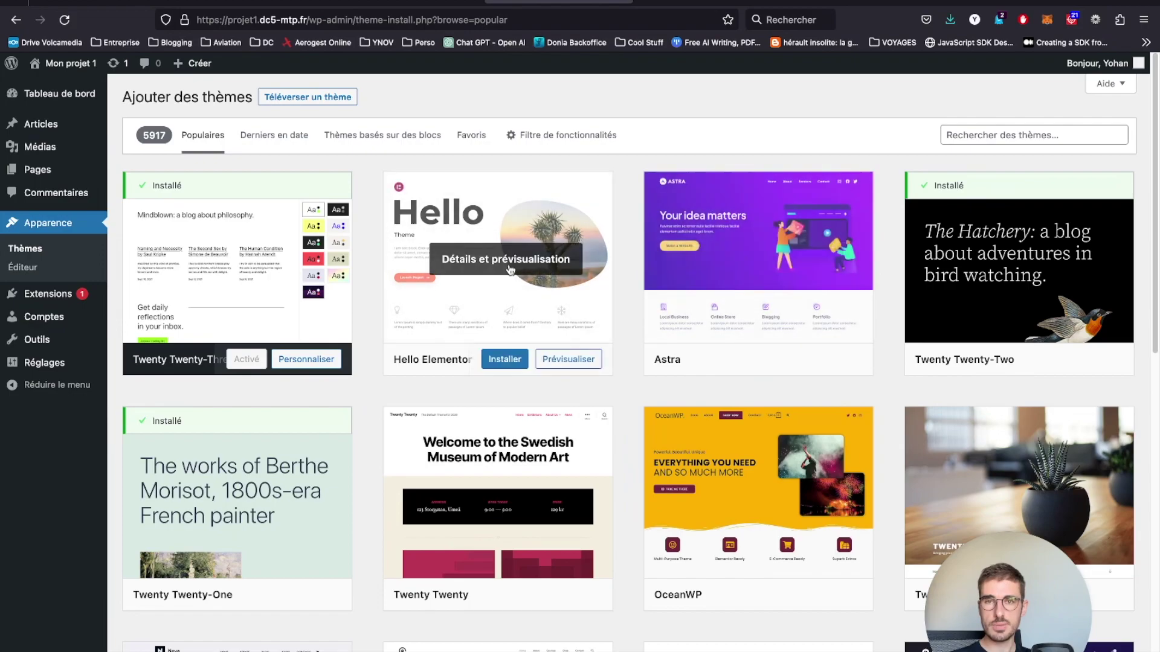
pyautogui.moveTo(734, 243)
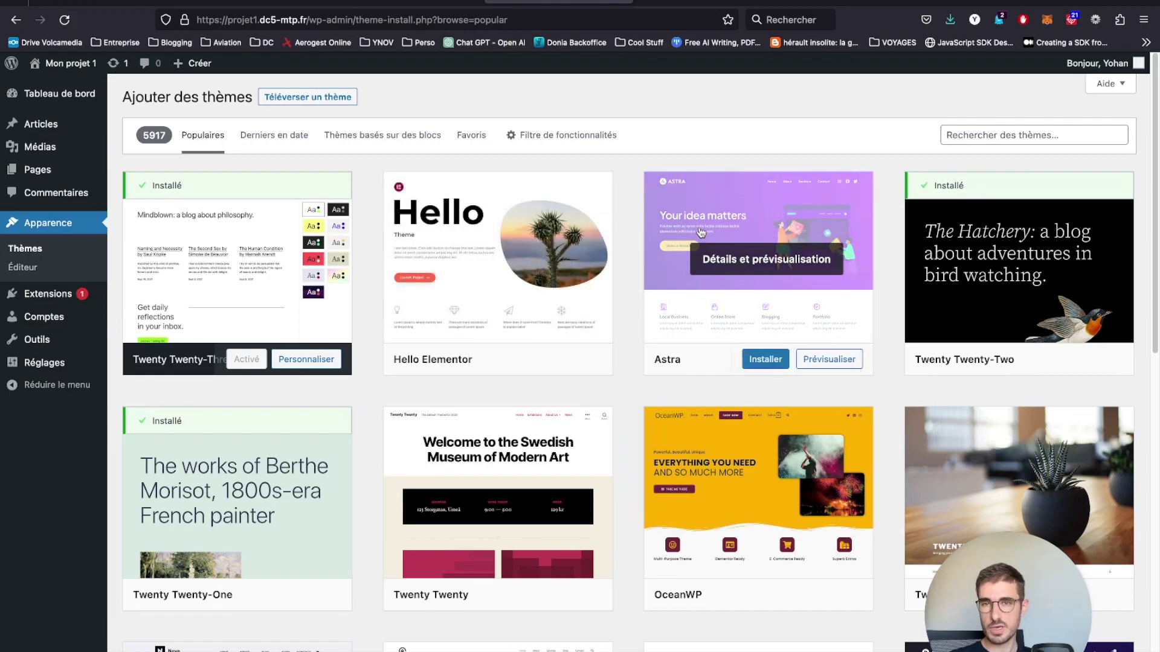
pyautogui.moveTo(565, 264)
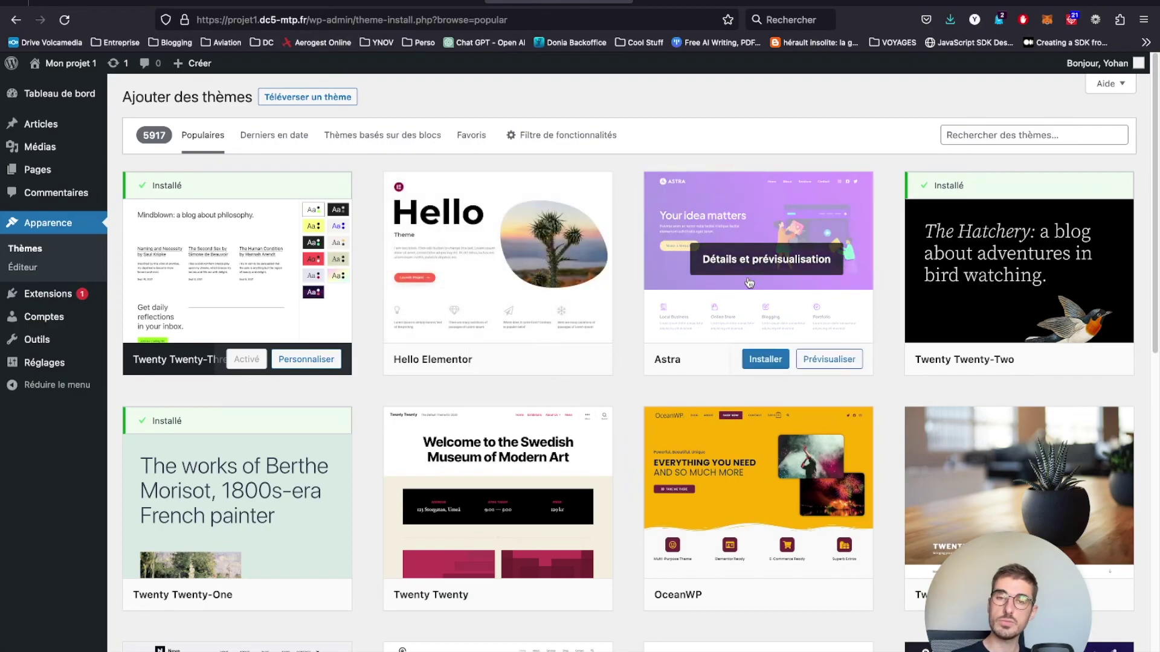
pyautogui.click(755, 363)
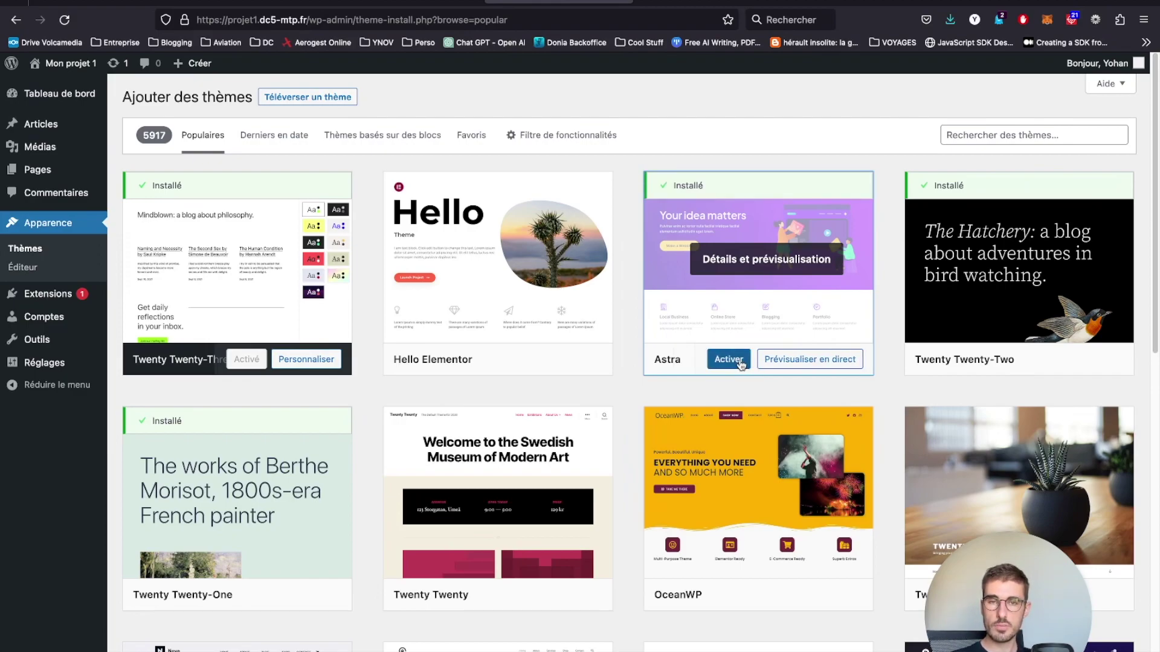
pyautogui.click(728, 360)
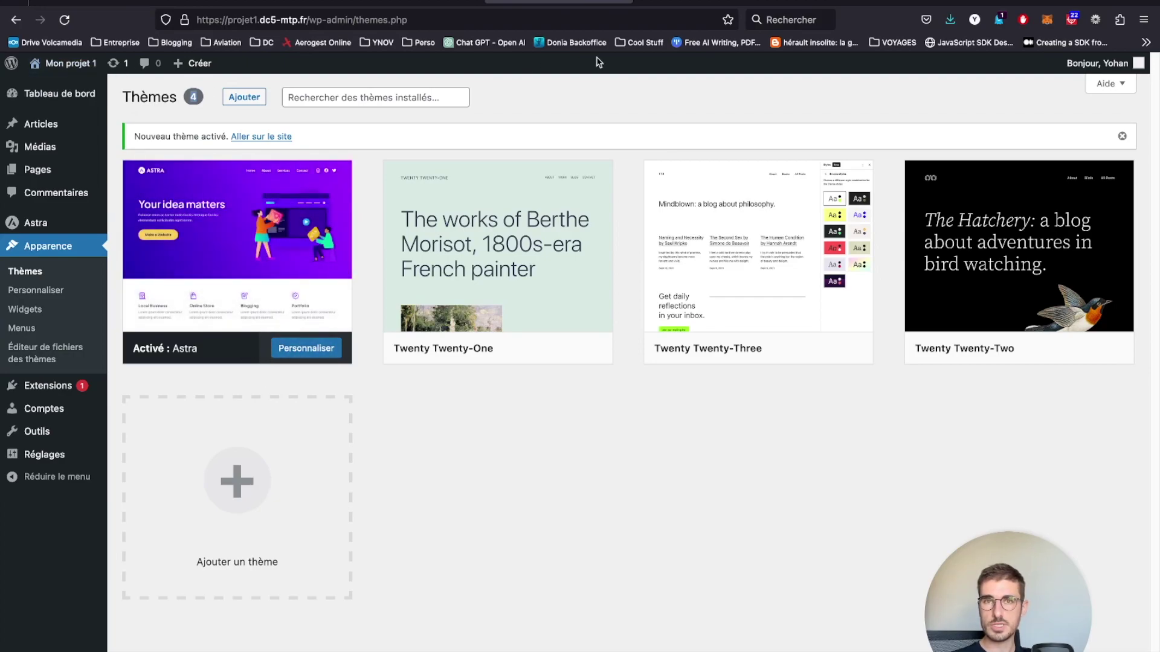
pyautogui.click(655, 2)
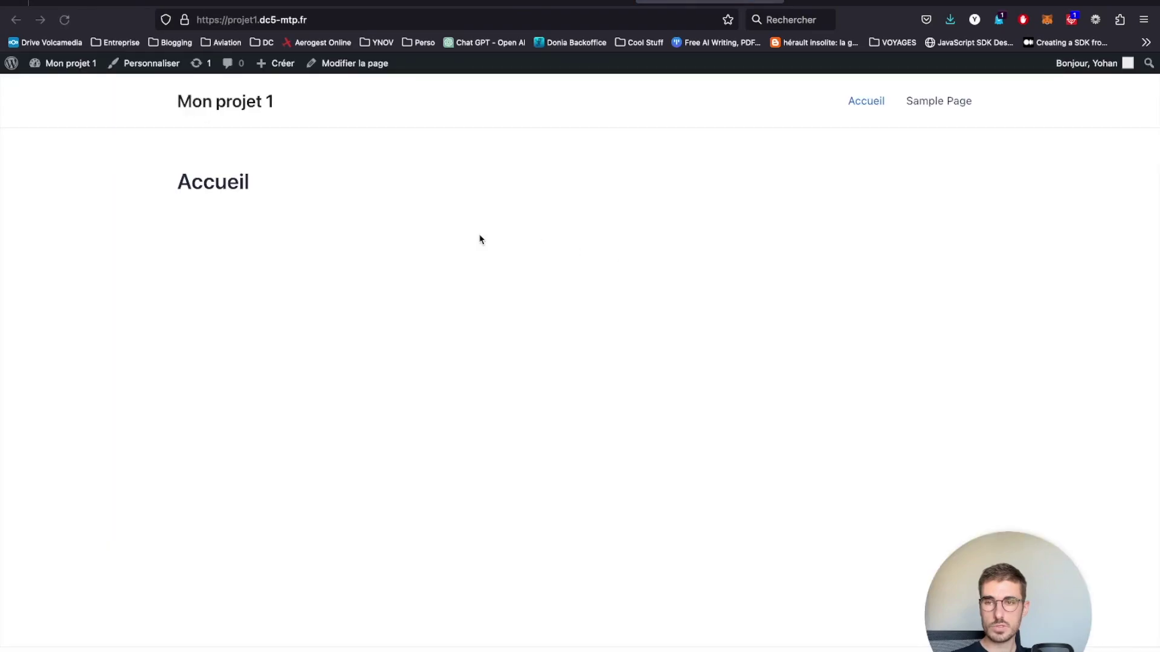
pyautogui.moveTo(130, 106); pyautogui.dragTo(1025, 114)
pyautogui.click(1025, 115)
pyautogui.moveTo(311, 112); pyautogui.dragTo(143, 103)
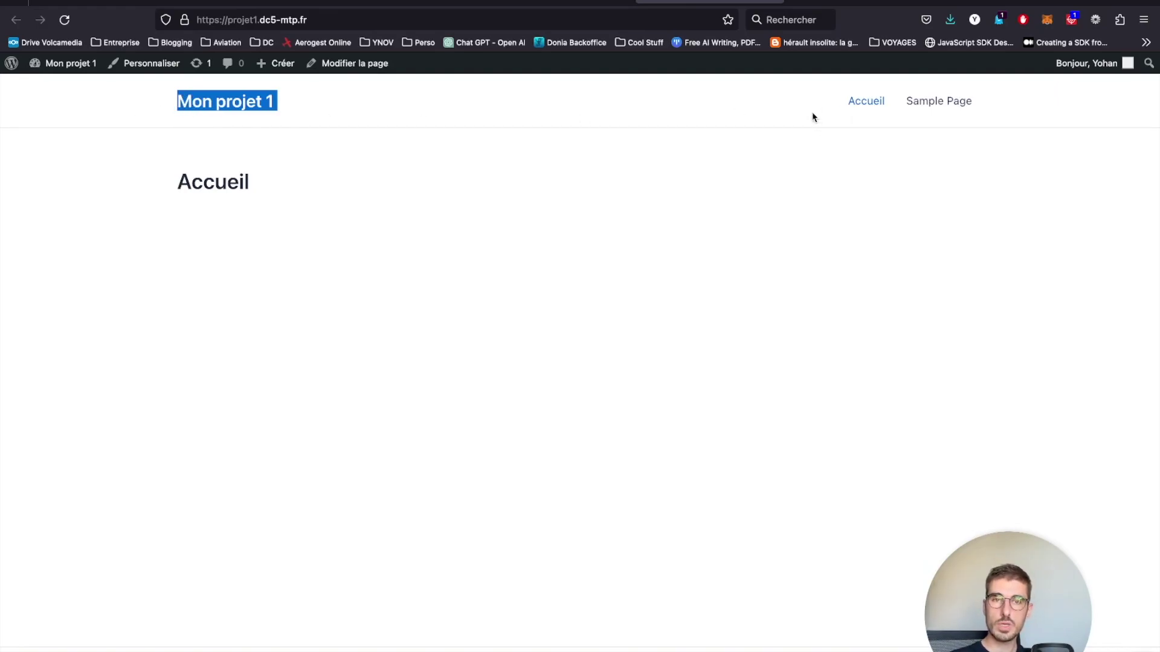
pyautogui.moveTo(813, 116); pyautogui.dragTo(1054, 104)
pyautogui.click(126, 201)
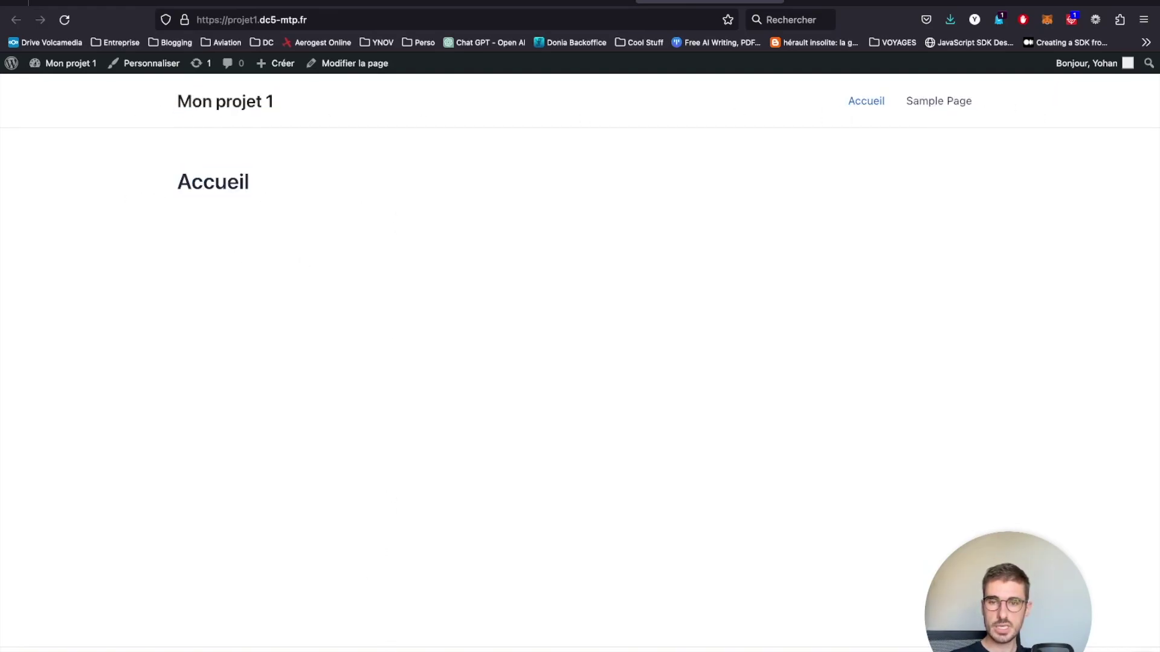
pyautogui.click(561, 2)
pyautogui.moveTo(154, 214)
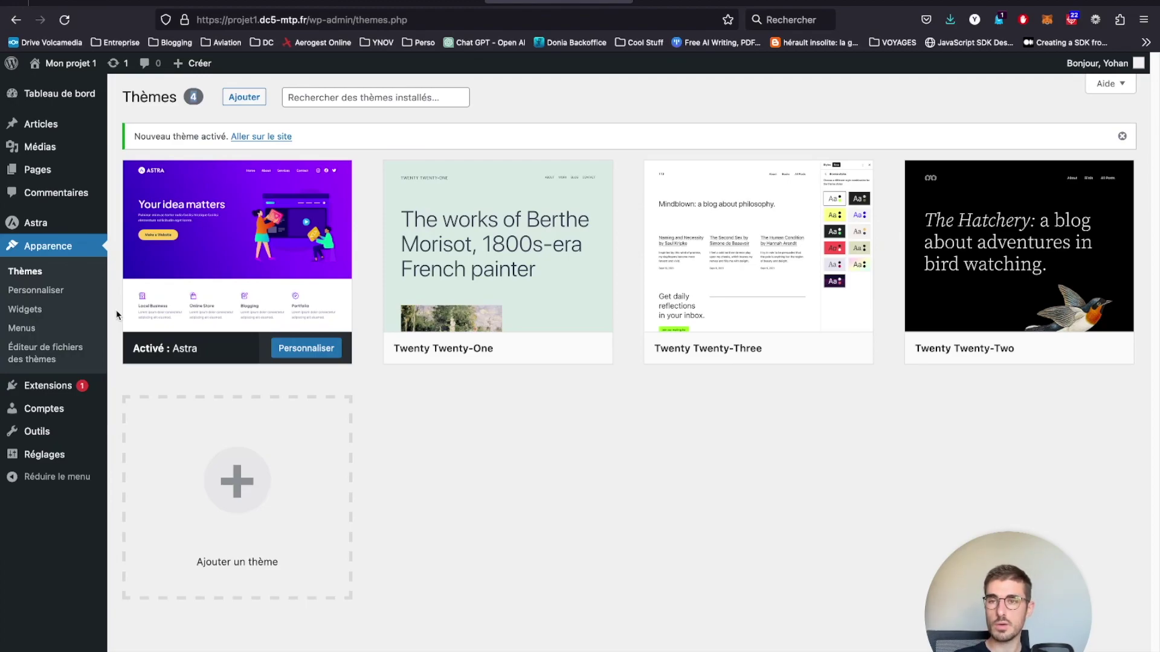
# - Delete the Hello Dolly and Akismet Anti-Spam plugins from the installed plugins list
pyautogui.moveTo(49, 386)
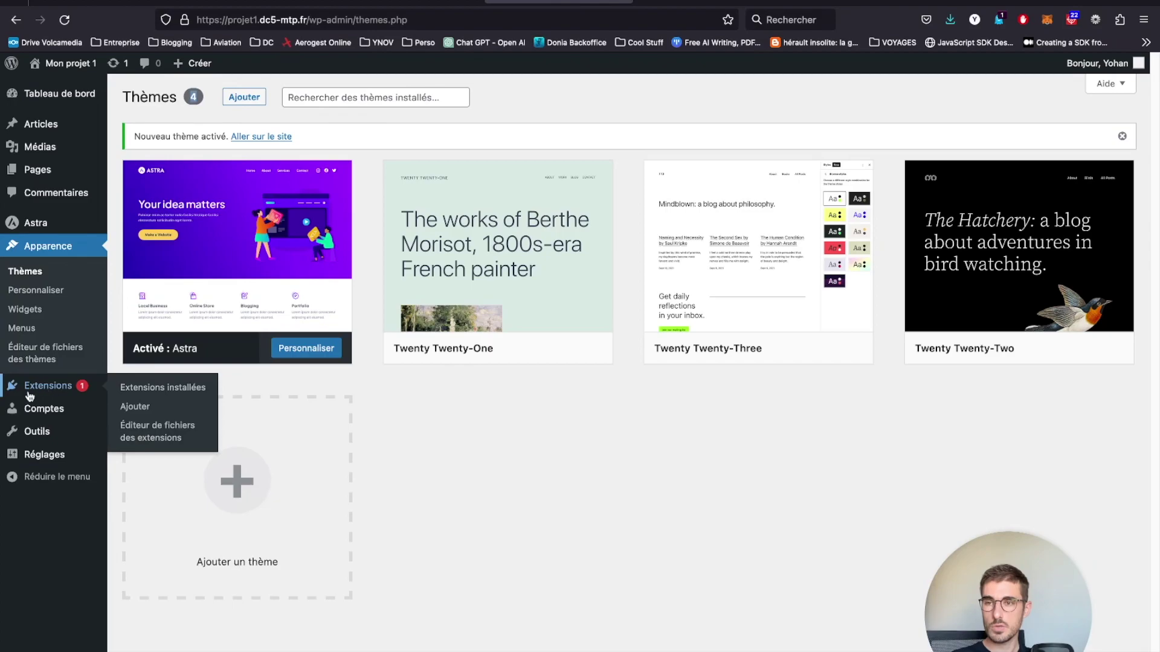
pyautogui.click(129, 393)
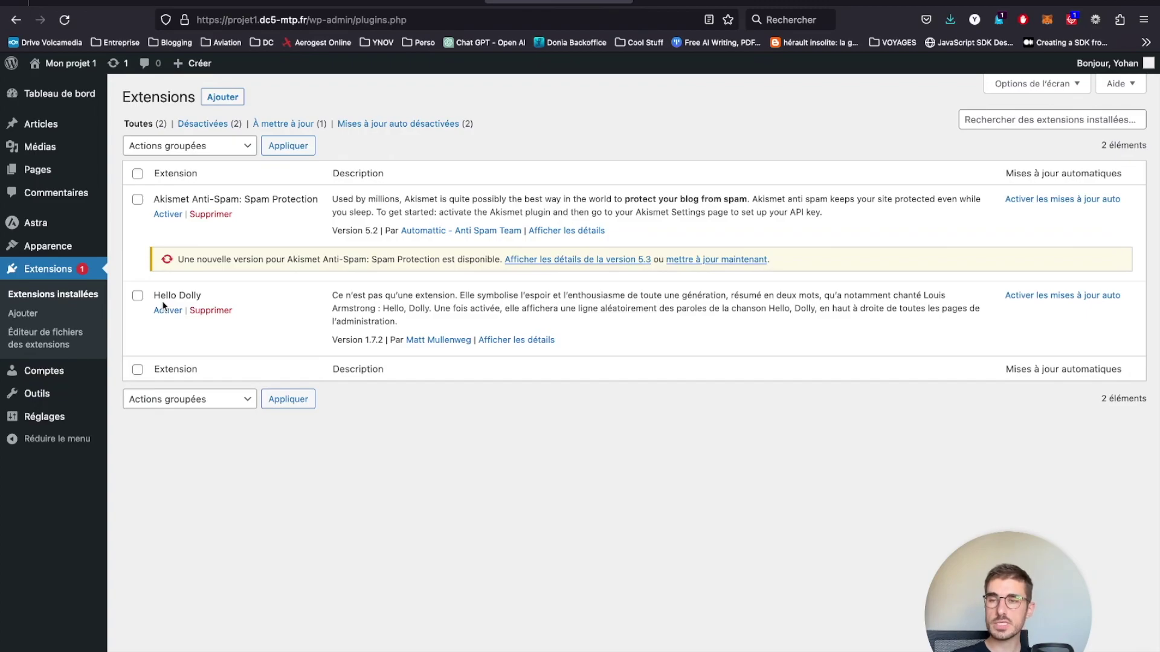
pyautogui.click(201, 312)
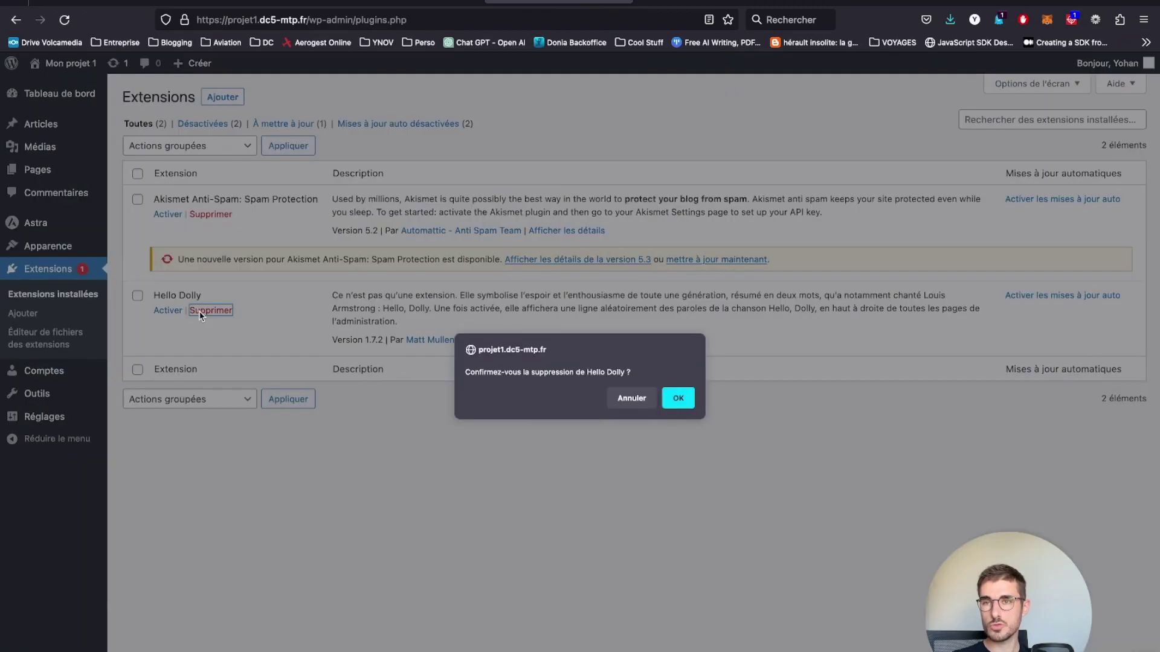
pyautogui.click(675, 400)
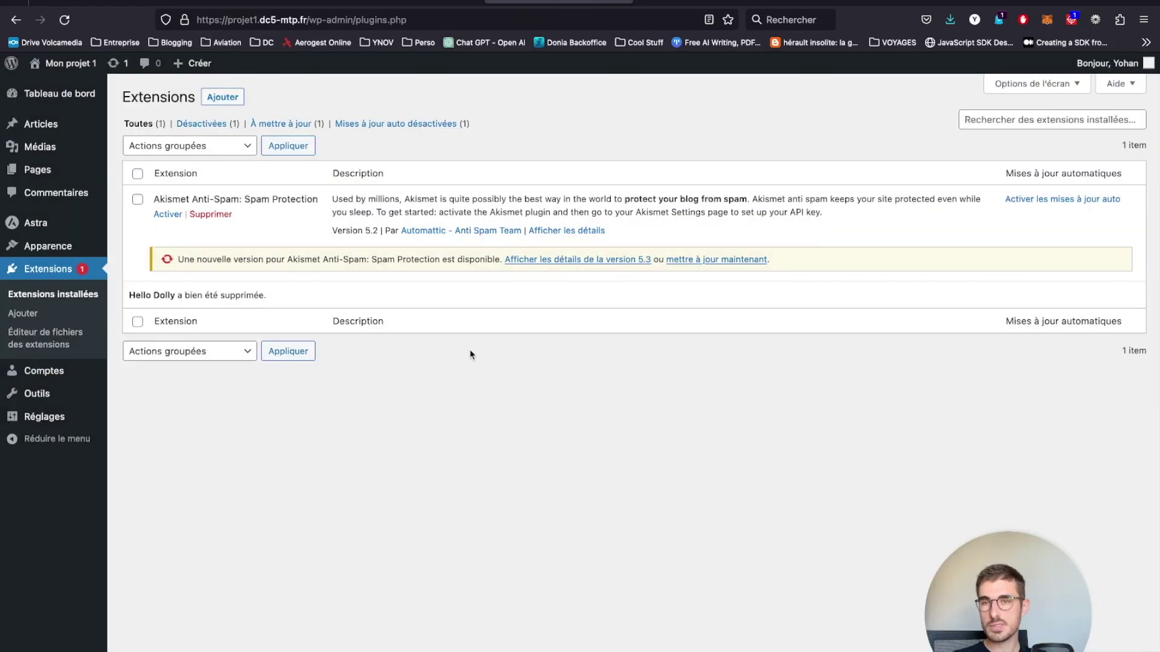
pyautogui.click(224, 216)
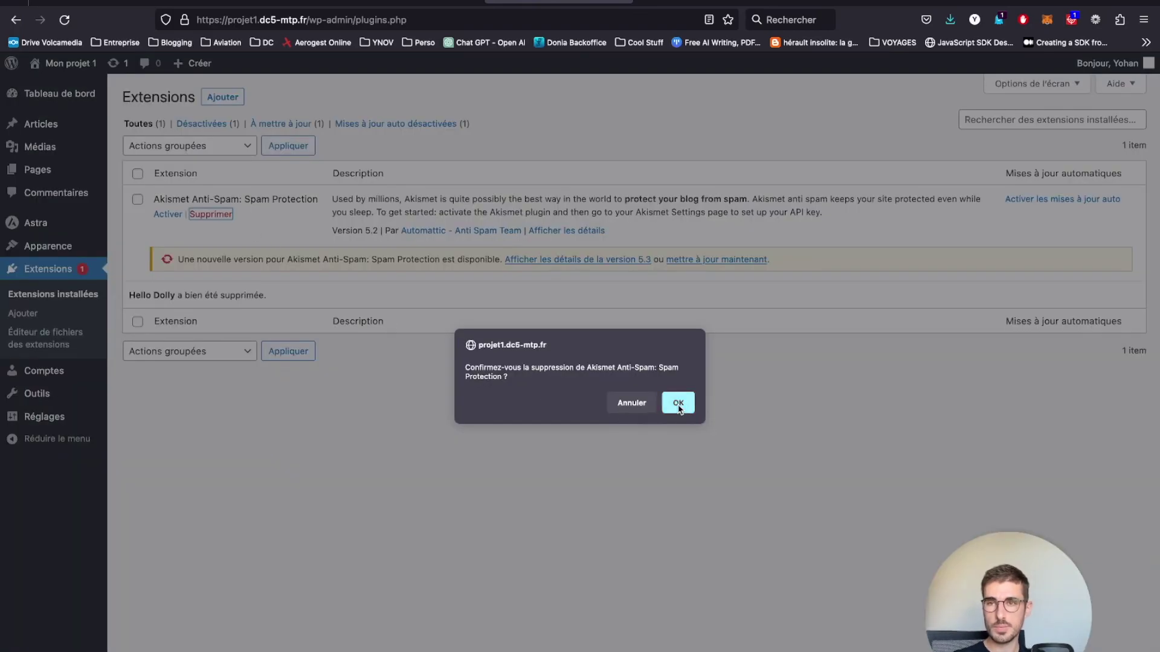
pyautogui.click(677, 403)
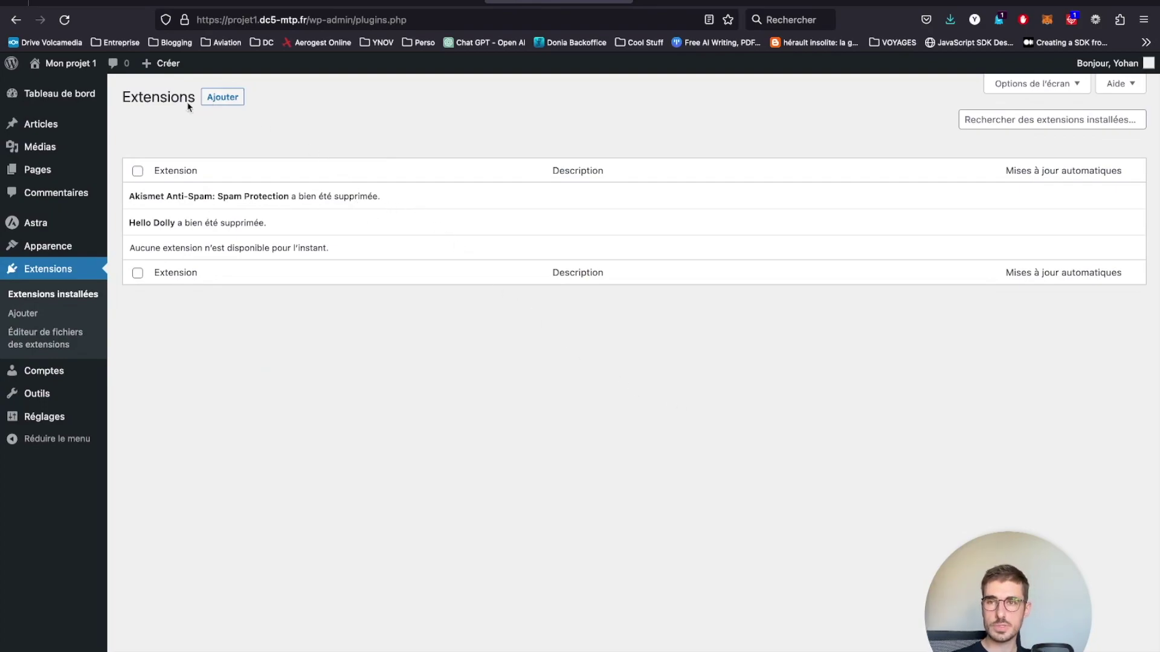
pyautogui.click(223, 98)
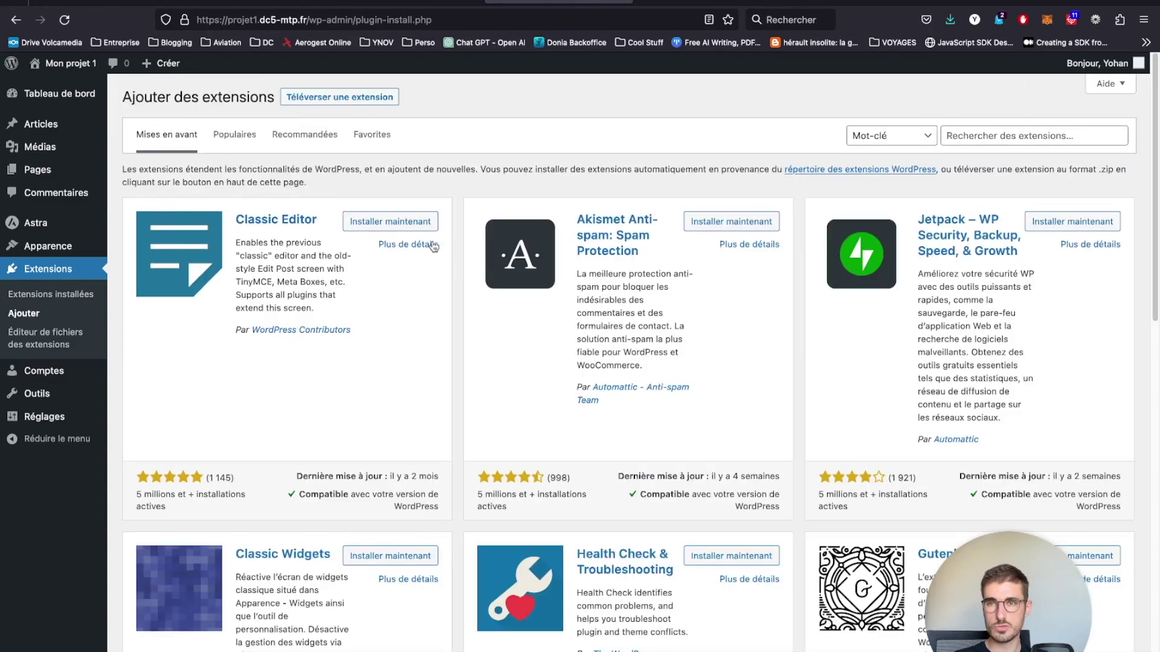
# - Search the plugin catalogue for 'elementor'
pyautogui.scroll(-10, 648, 403)
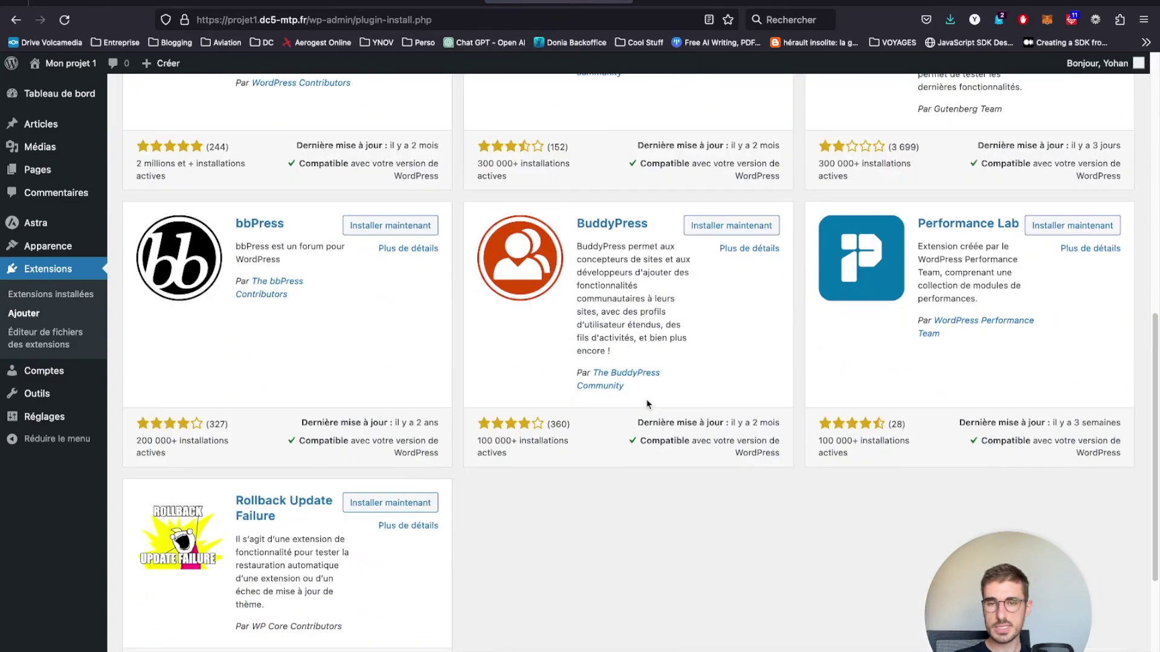
pyautogui.scroll(-5, 647, 401)
pyautogui.scroll(15, 644, 404)
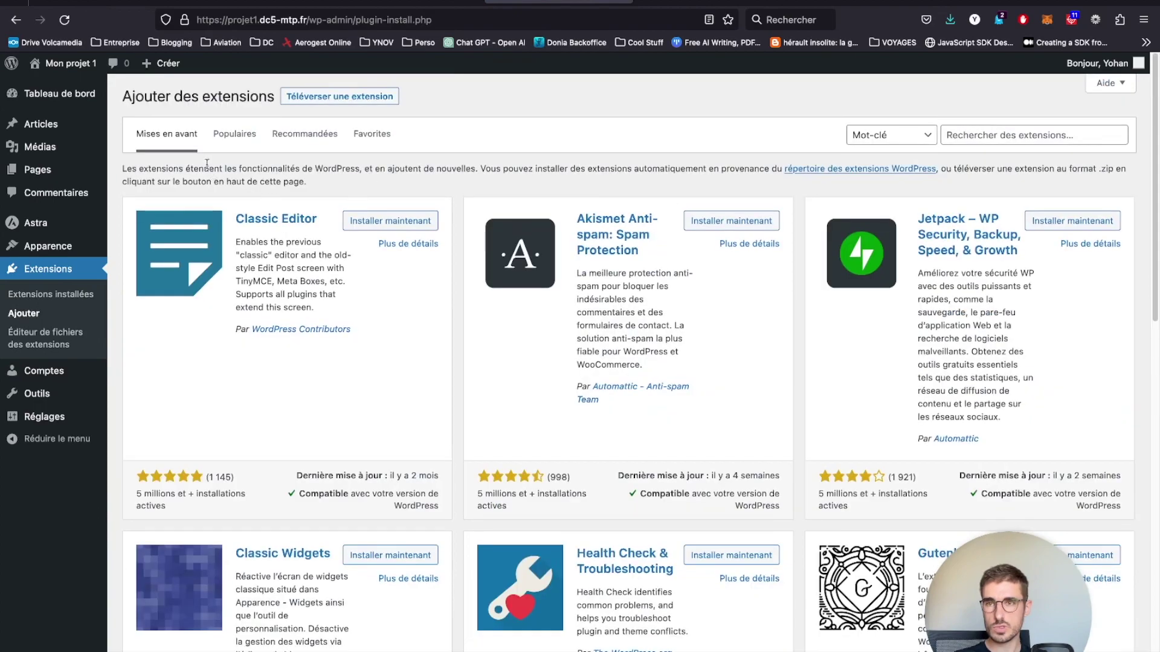
pyautogui.click(965, 131)
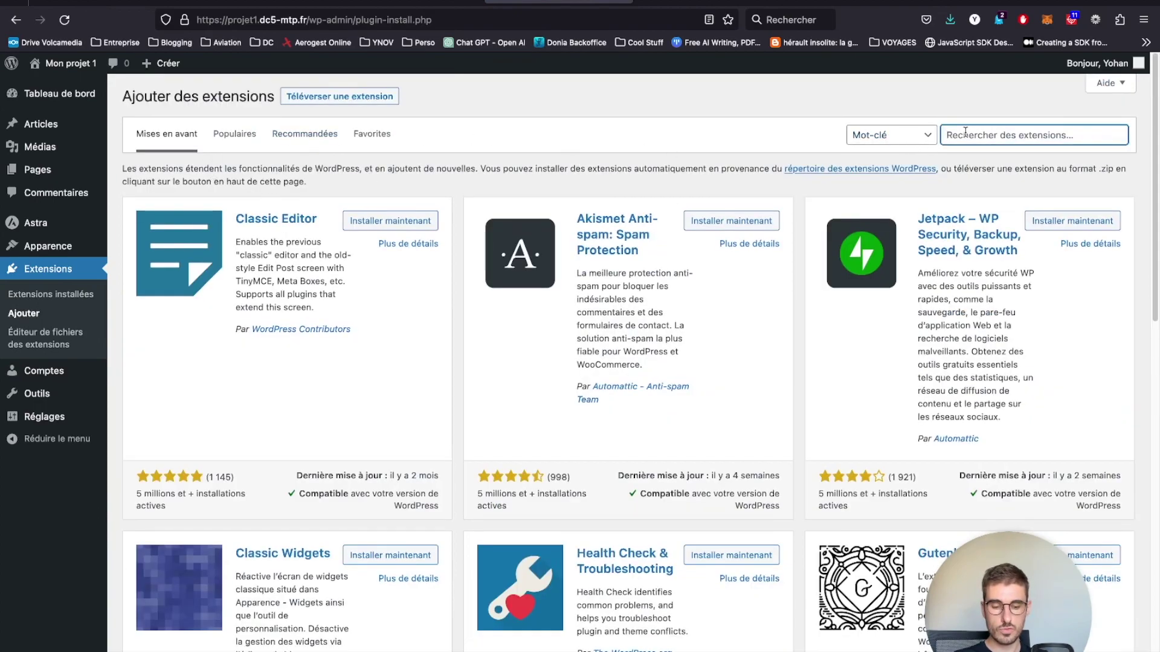
pyautogui.write('elementor')
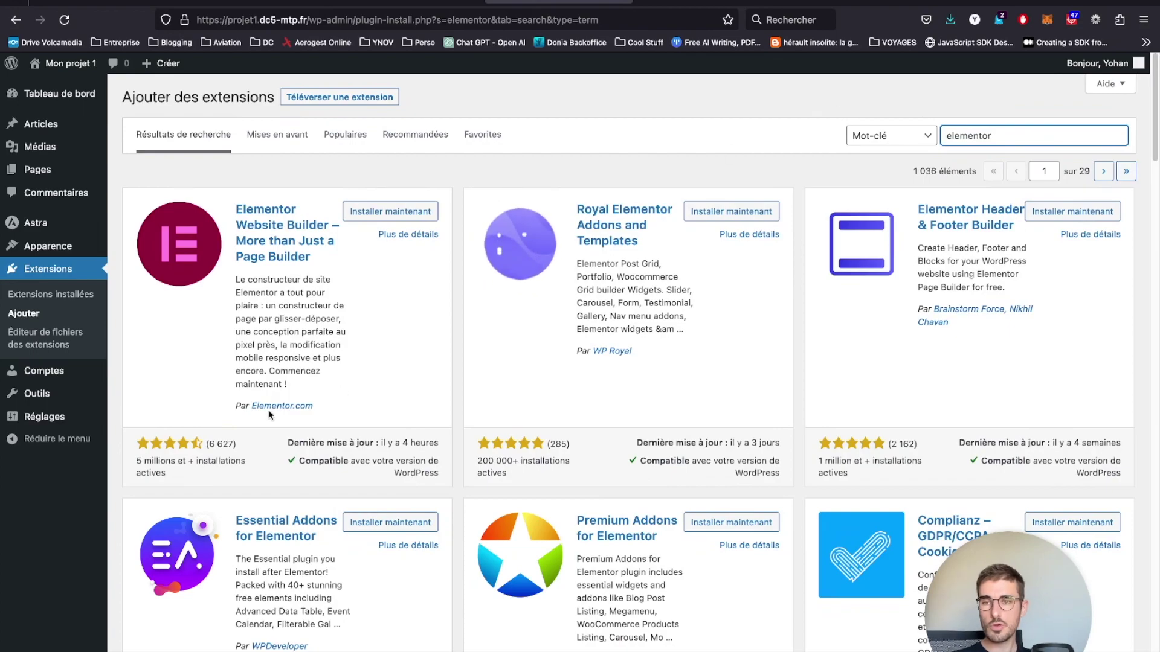
pyautogui.click(171, 449)
# - Review Elementor's rating count, active installations, last update and WordPress compatibility
pyautogui.moveTo(263, 445); pyautogui.dragTo(149, 442)
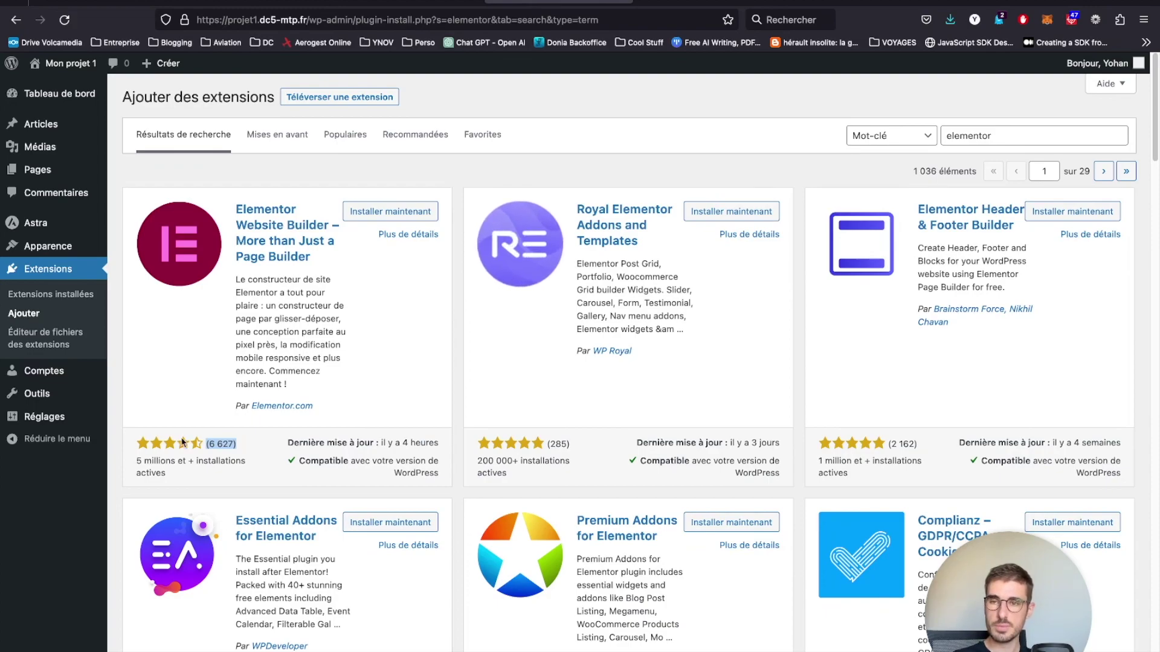
pyautogui.click(205, 445)
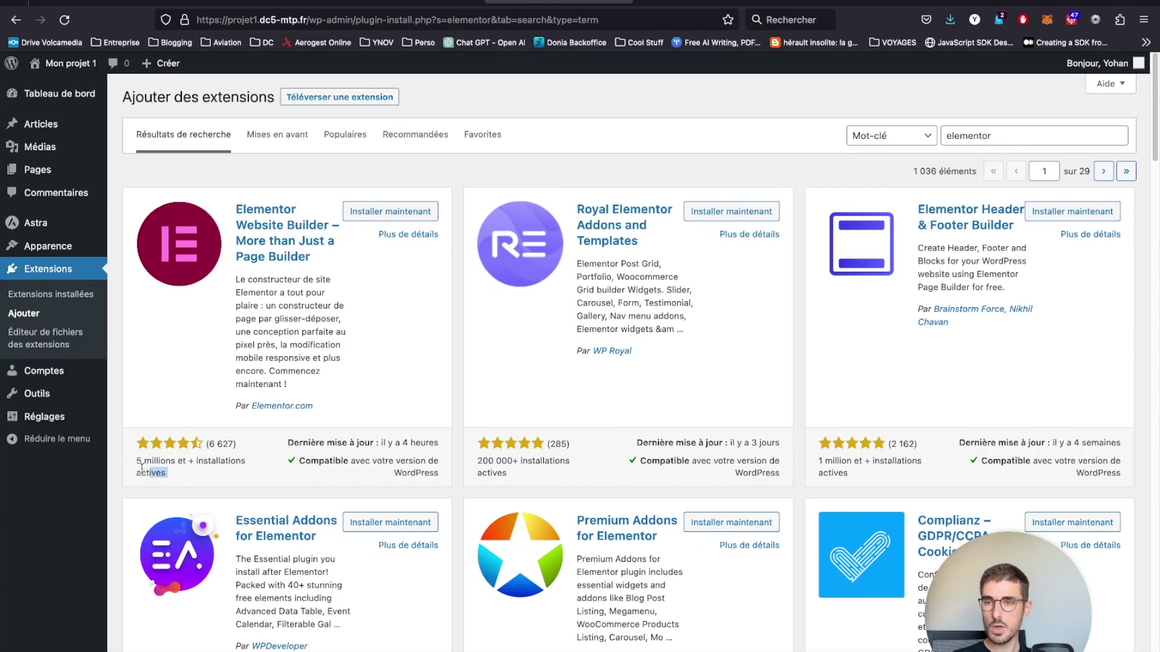
pyautogui.moveTo(168, 474); pyautogui.dragTo(139, 461)
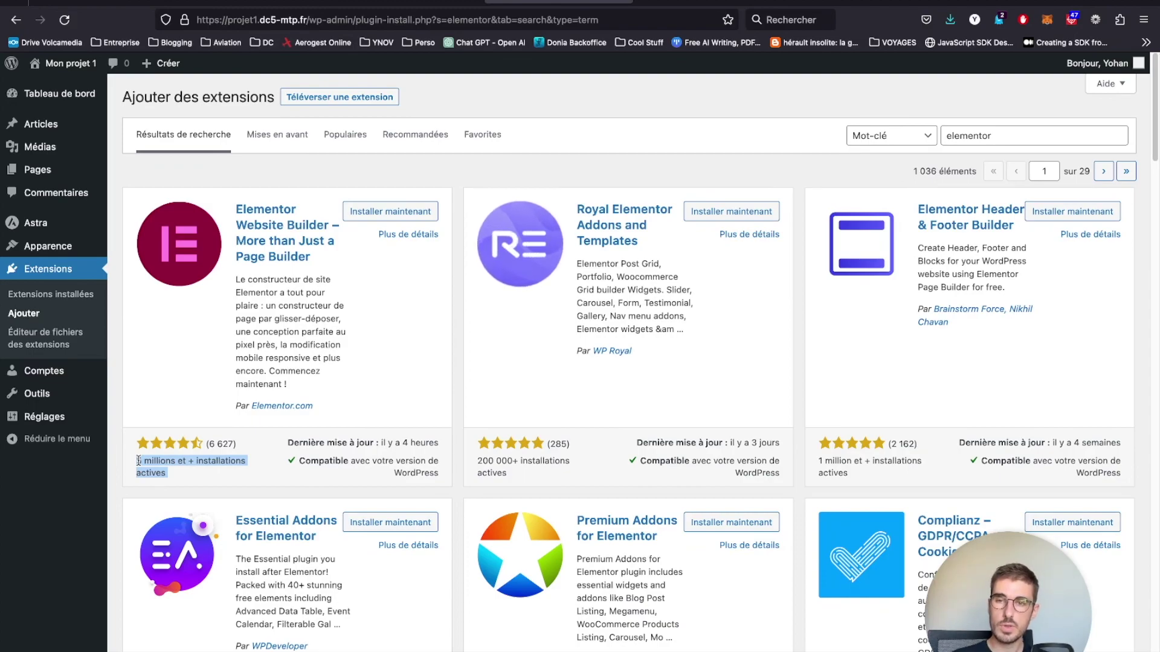
pyautogui.moveTo(274, 444); pyautogui.dragTo(332, 438)
pyautogui.click(331, 437)
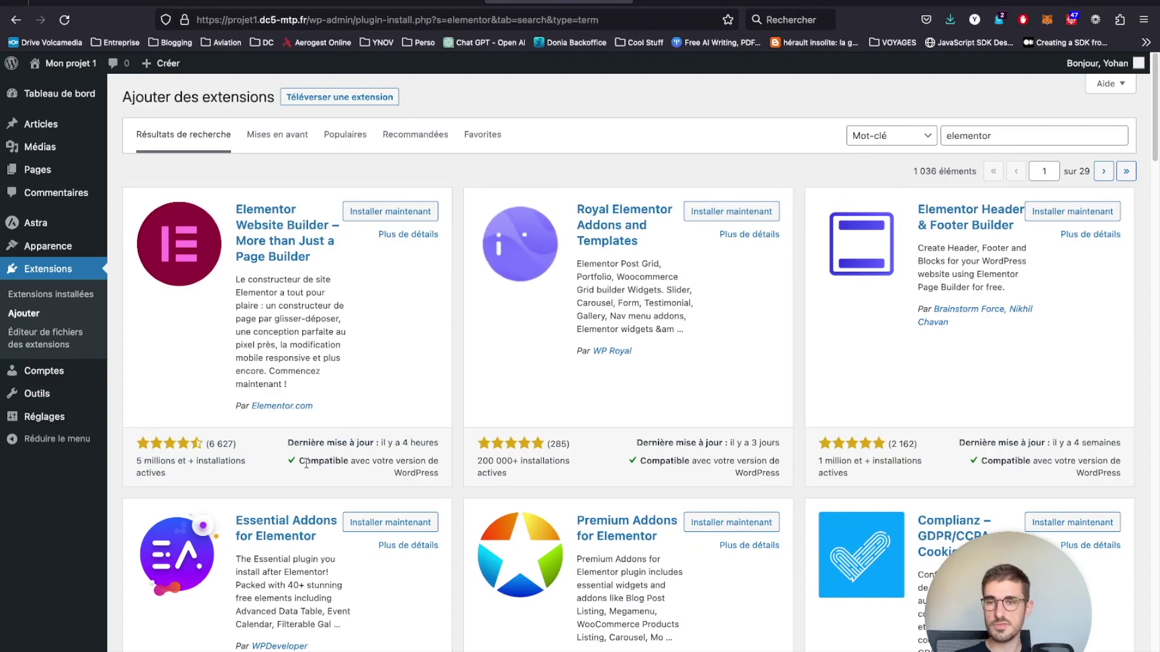
pyautogui.moveTo(300, 462); pyautogui.dragTo(436, 474)
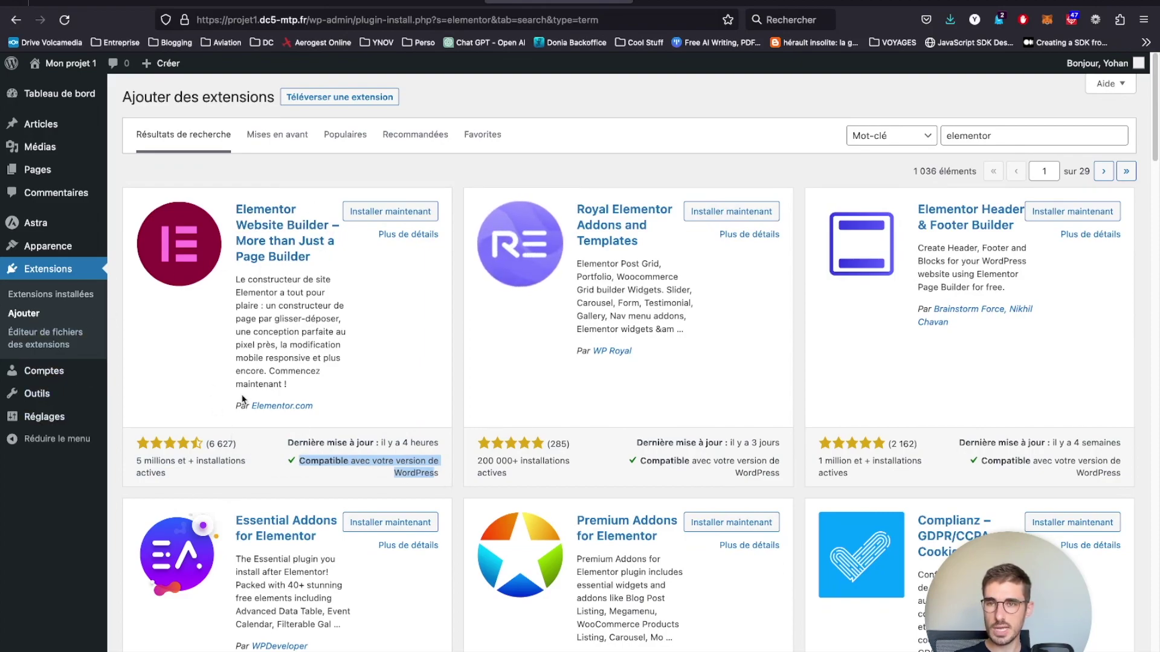
# - Install Elementor Website Builder and Essential Addons for Elementor, then activate Elementor
pyautogui.click(375, 213)
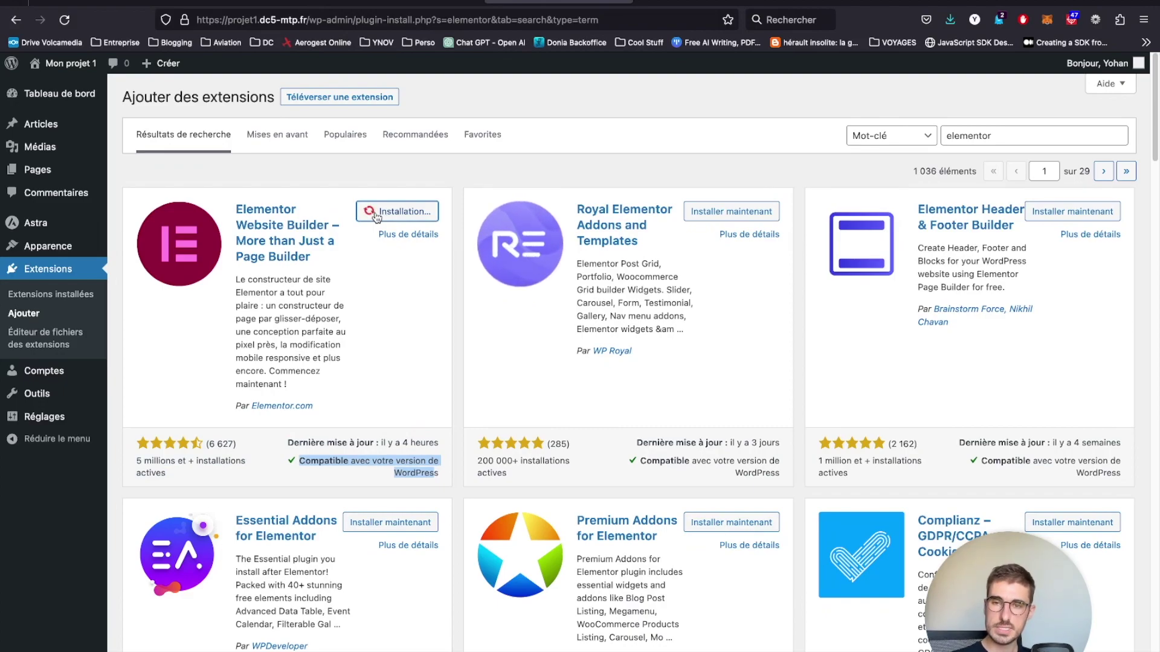
pyautogui.scroll(-4, 278, 385)
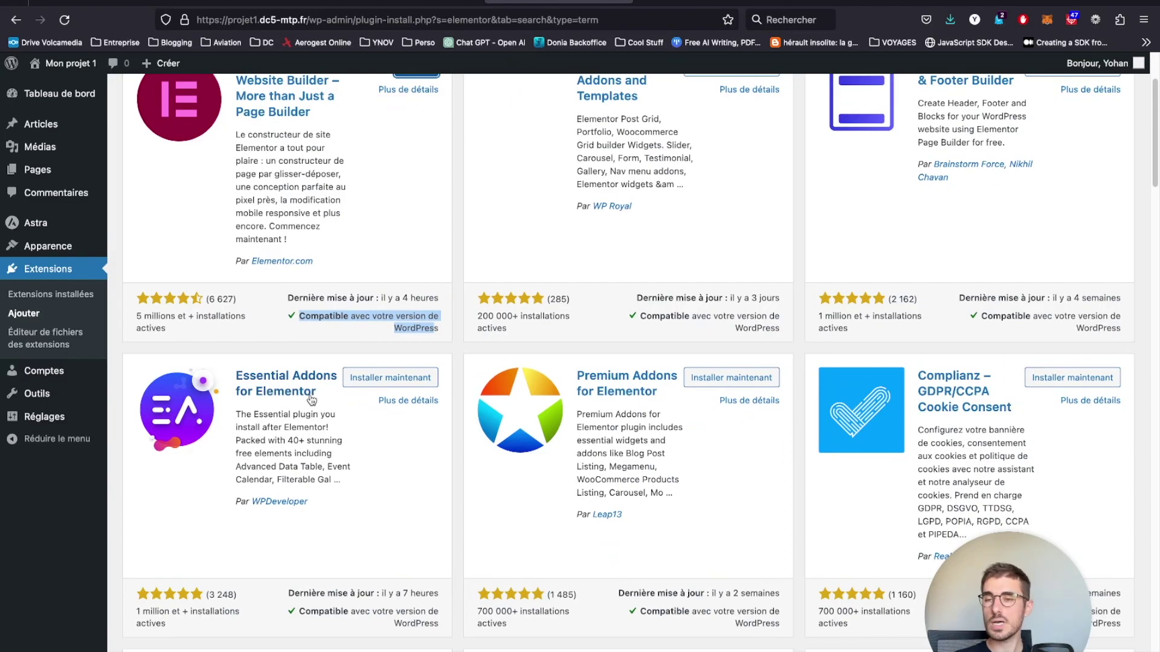
pyautogui.click(358, 380)
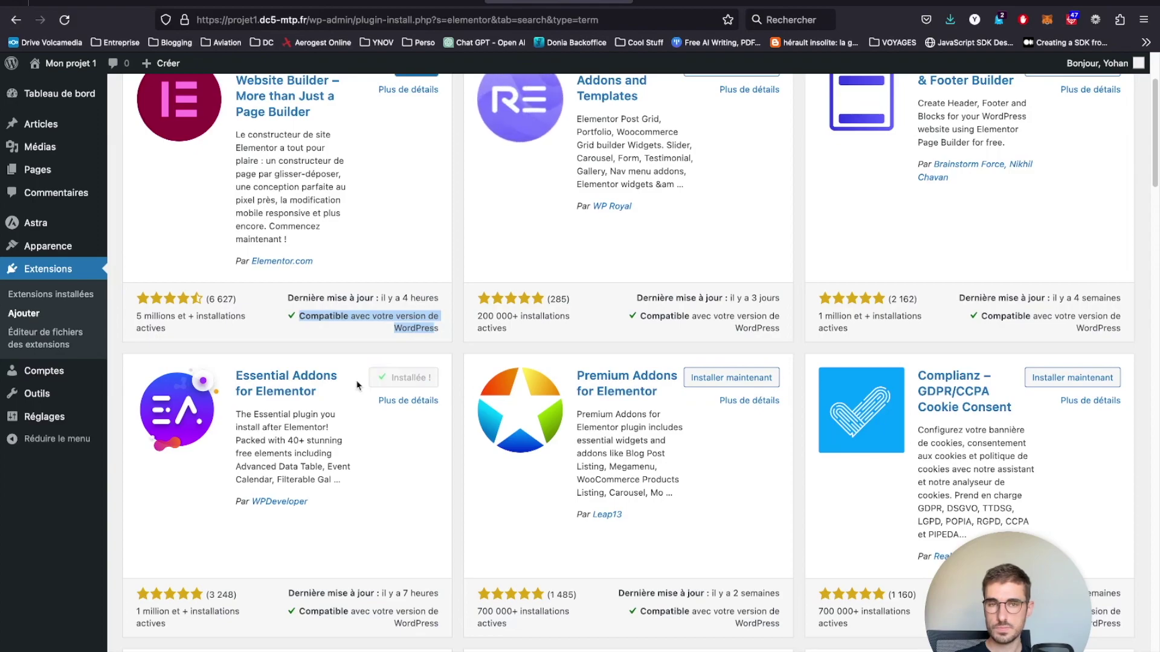
pyautogui.scroll(3, 356, 385)
pyautogui.click(422, 211)
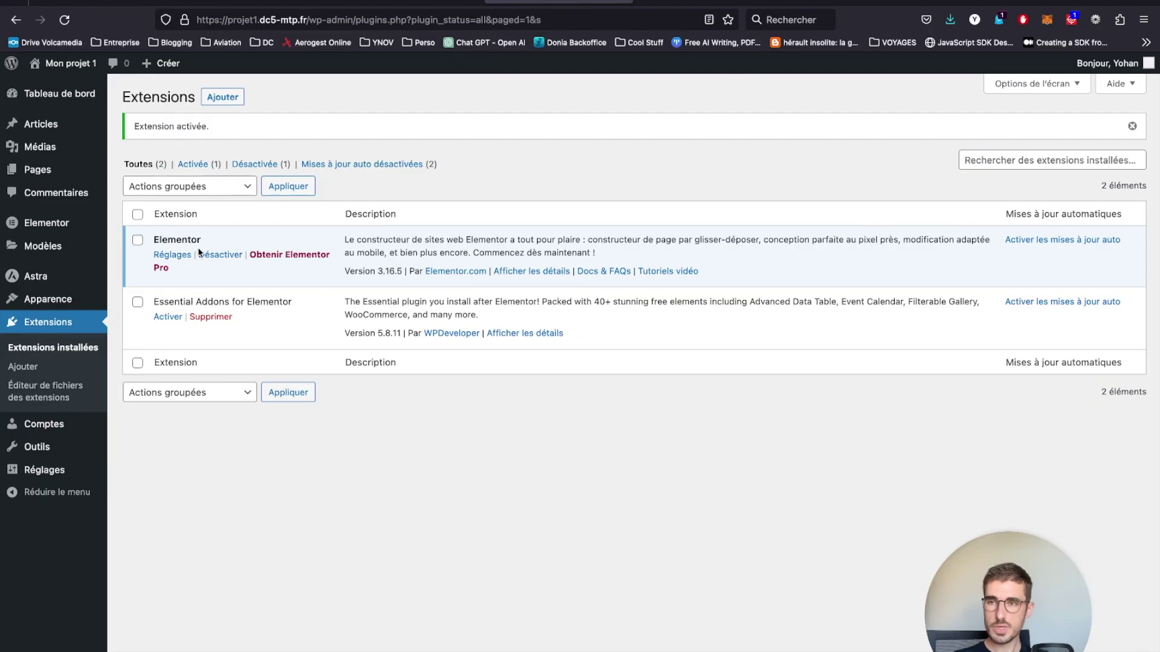
# - Open the Accueil page from Toutes les pages in the Elementor editor
pyautogui.click(152, 172)
pyautogui.moveTo(145, 199)
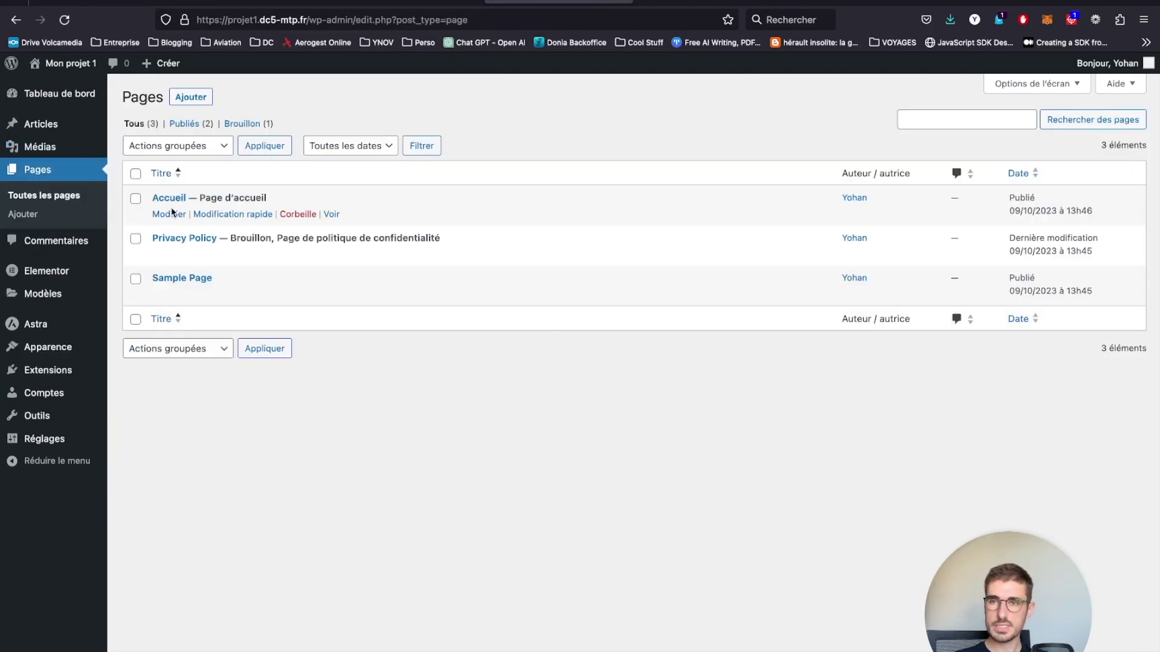
pyautogui.click(169, 214)
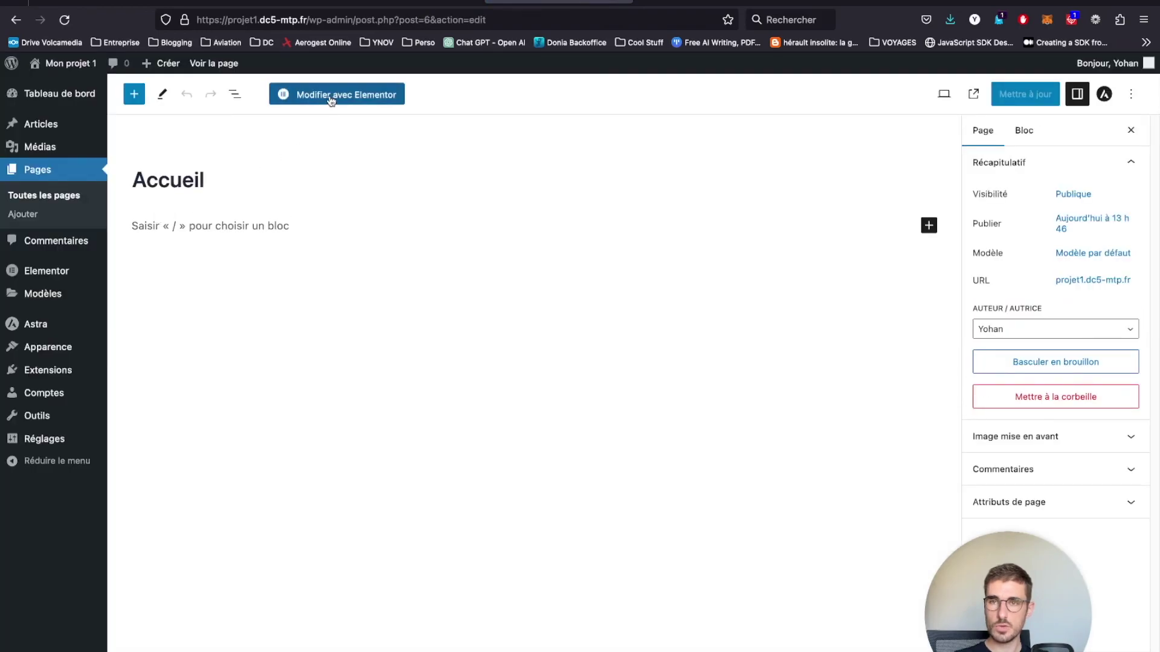
pyautogui.click(383, 96)
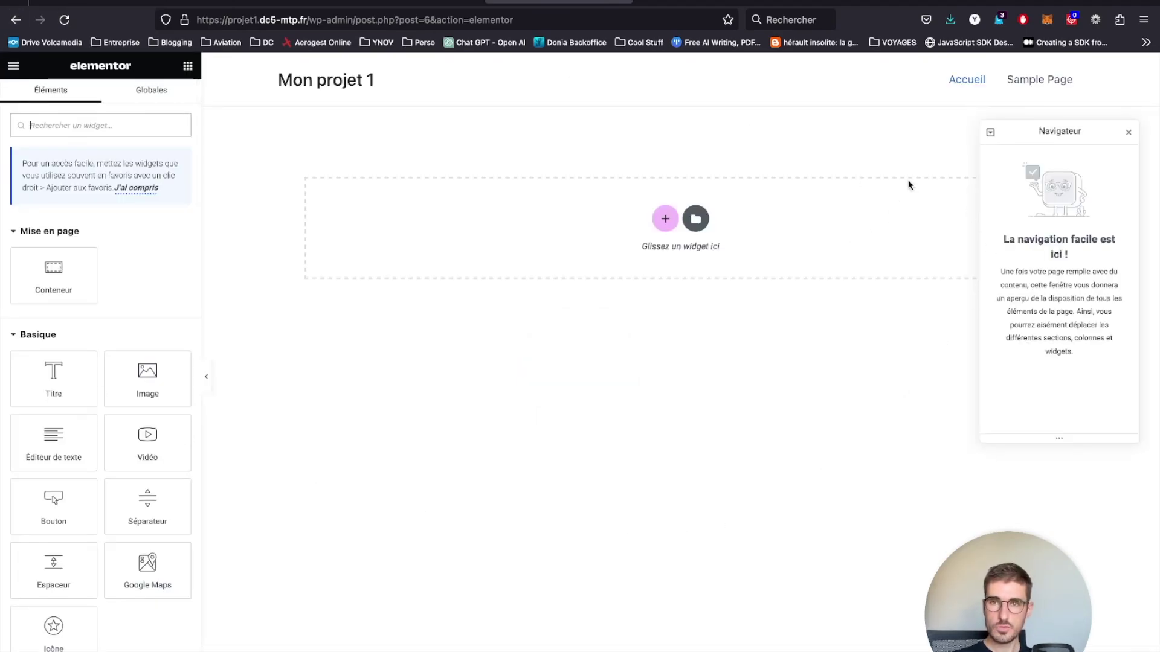
# - Add a new two-column container to the Accueil page
pyautogui.moveTo(1045, 132); pyautogui.dragTo(1047, 338)
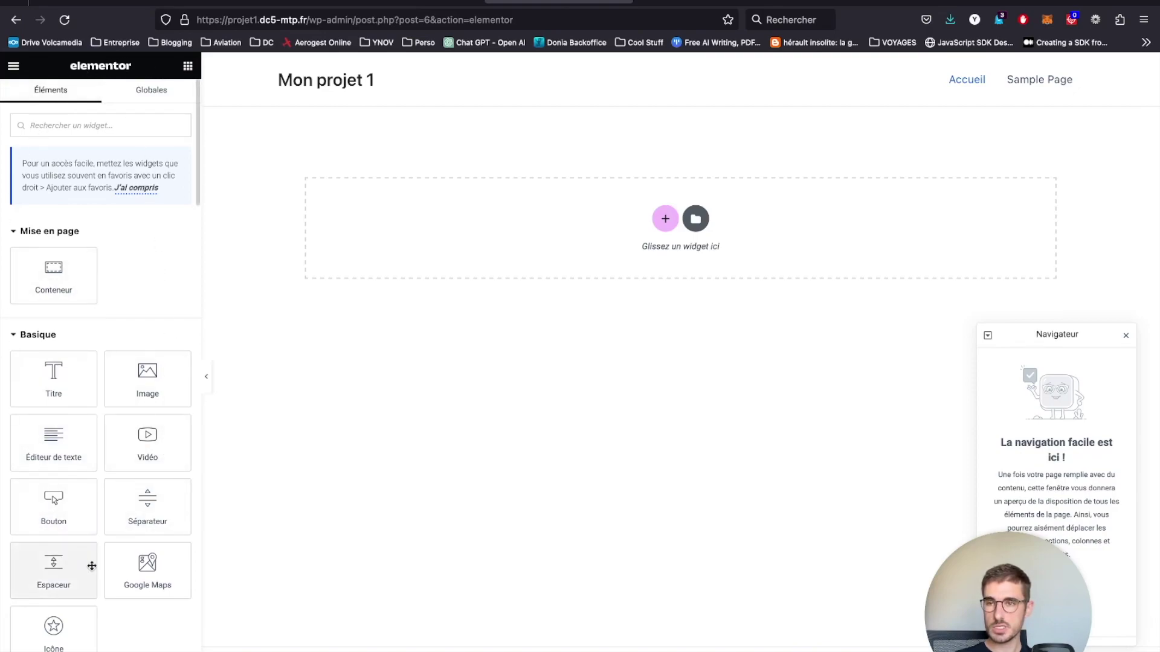
pyautogui.moveTo(68, 378); pyautogui.dragTo(56, 347)
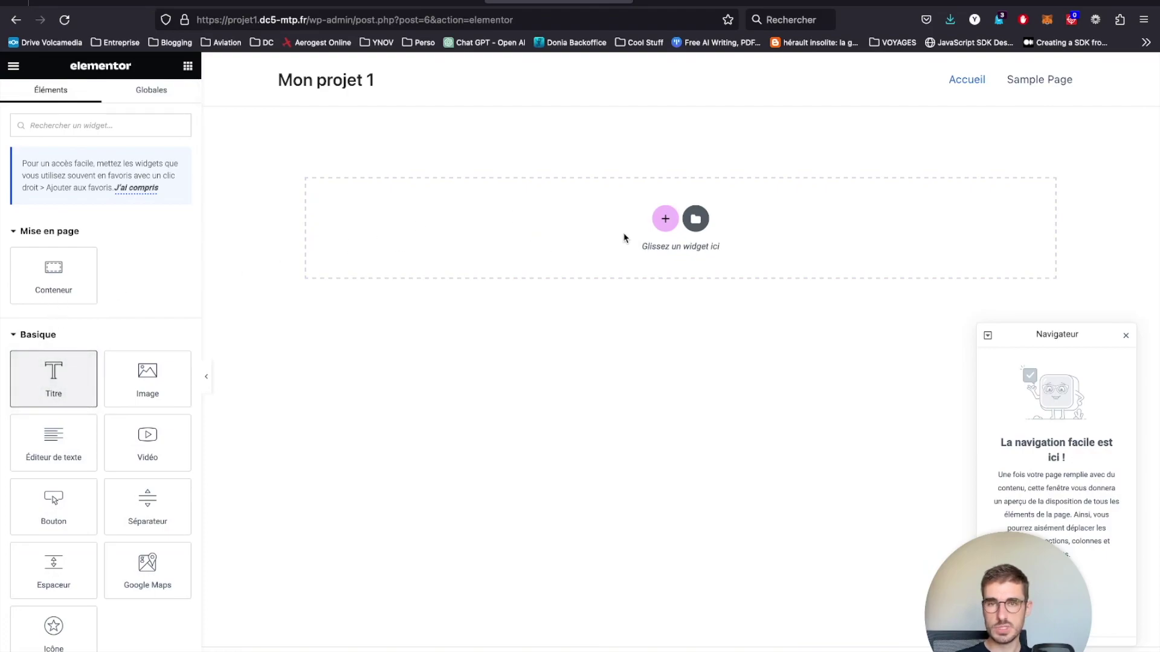
pyautogui.click(665, 219)
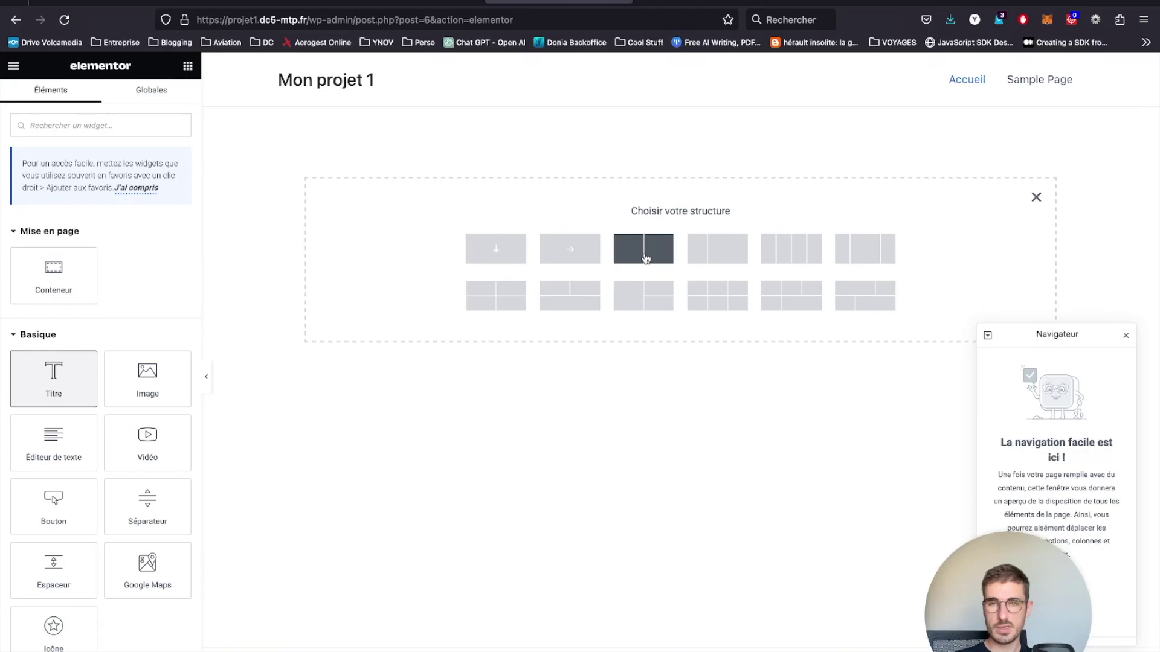
pyautogui.click(644, 257)
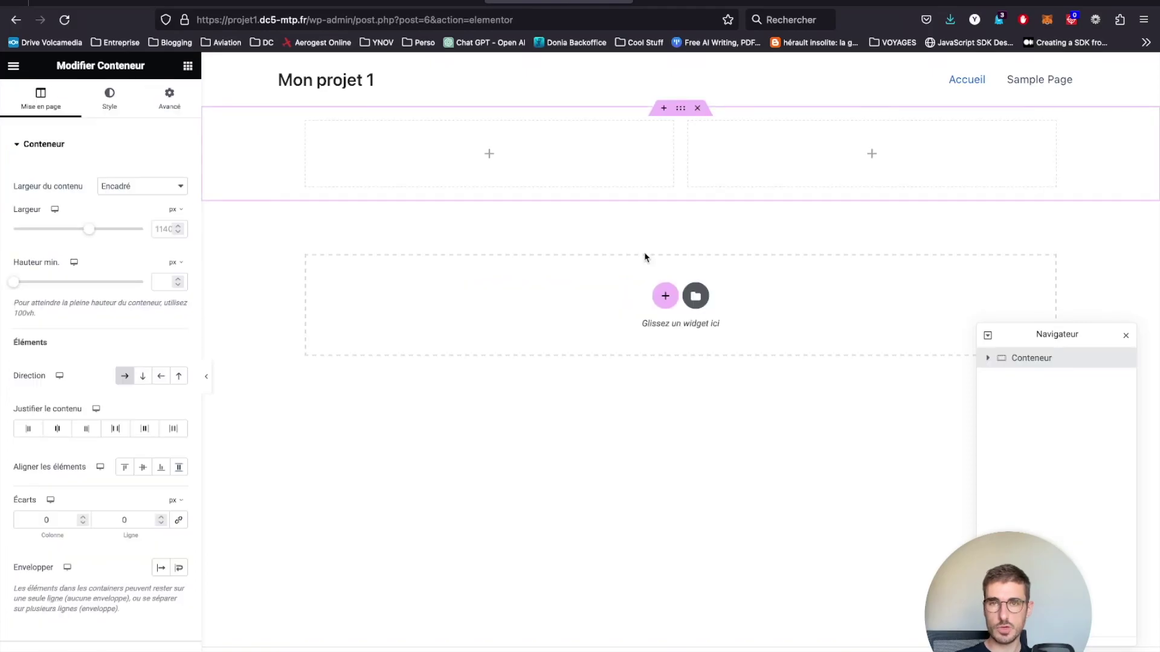
# - Place a Titre heading in the left column and an Image in the right
pyautogui.click(188, 66)
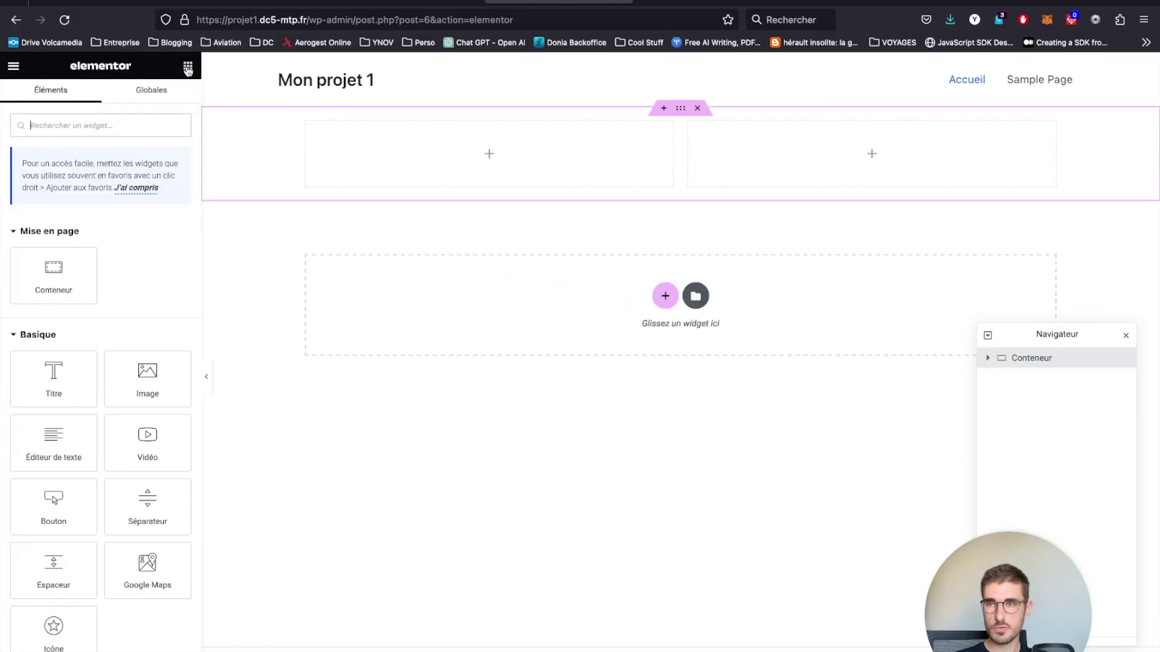
pyautogui.moveTo(54, 371); pyautogui.dragTo(467, 159)
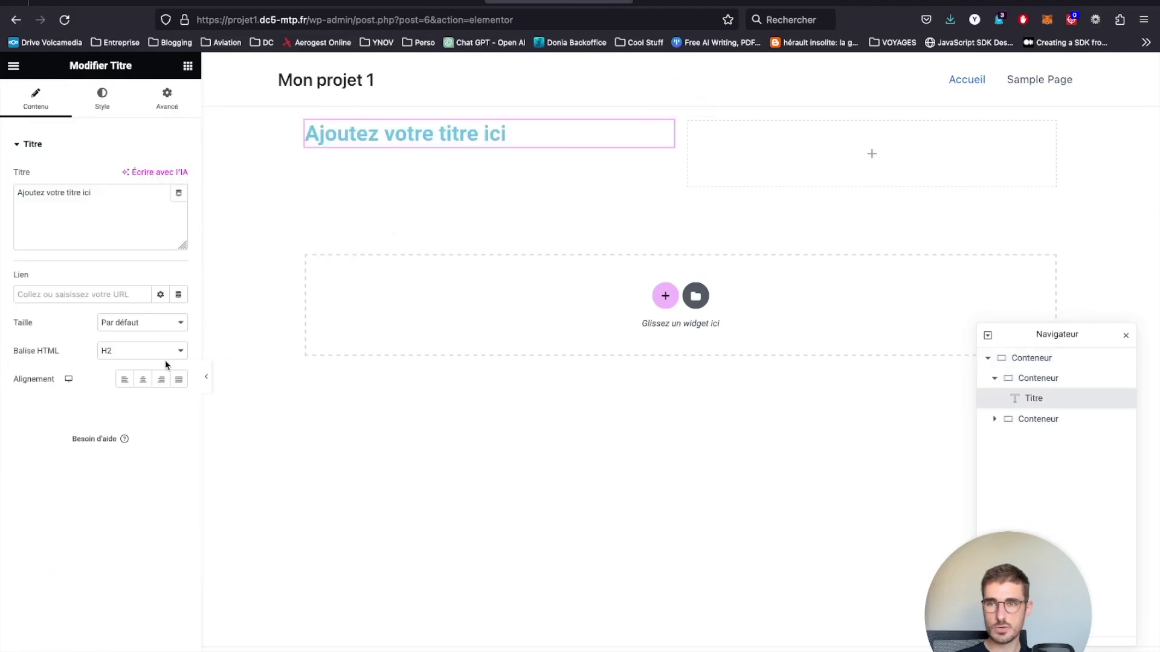
pyautogui.click(188, 68)
pyautogui.moveTo(158, 378); pyautogui.dragTo(819, 161)
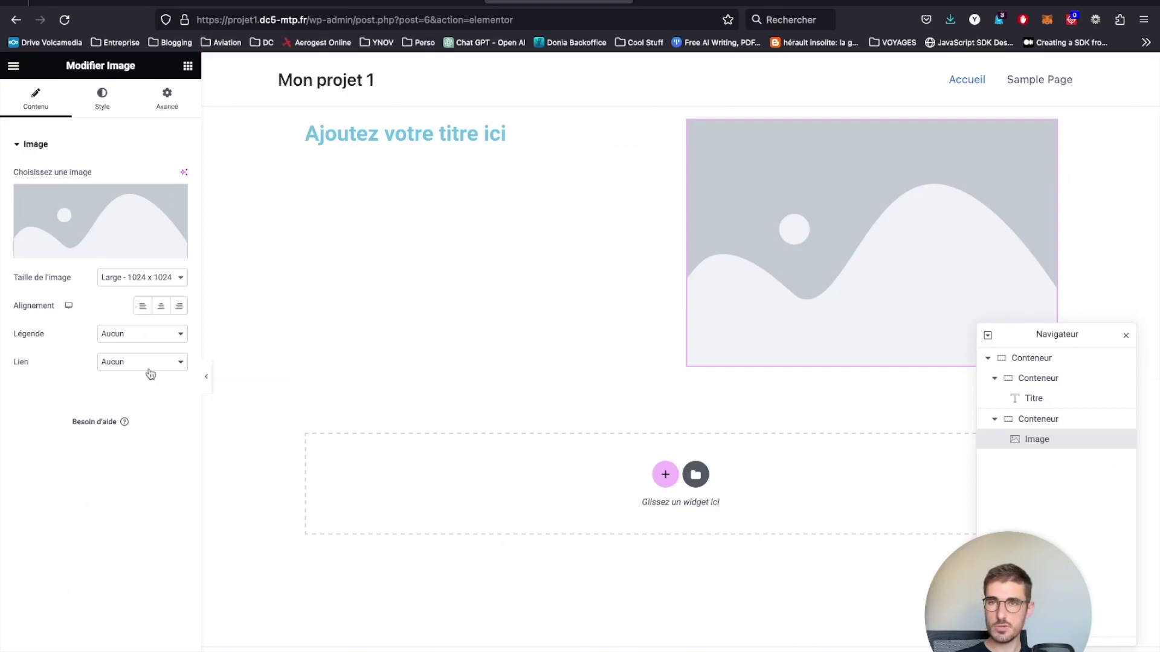
# - Choose Quitter from the Elementor main menu to exit the editor
pyautogui.click(15, 67)
pyautogui.click(14, 70)
pyautogui.click(13, 70)
pyautogui.click(70, 330)
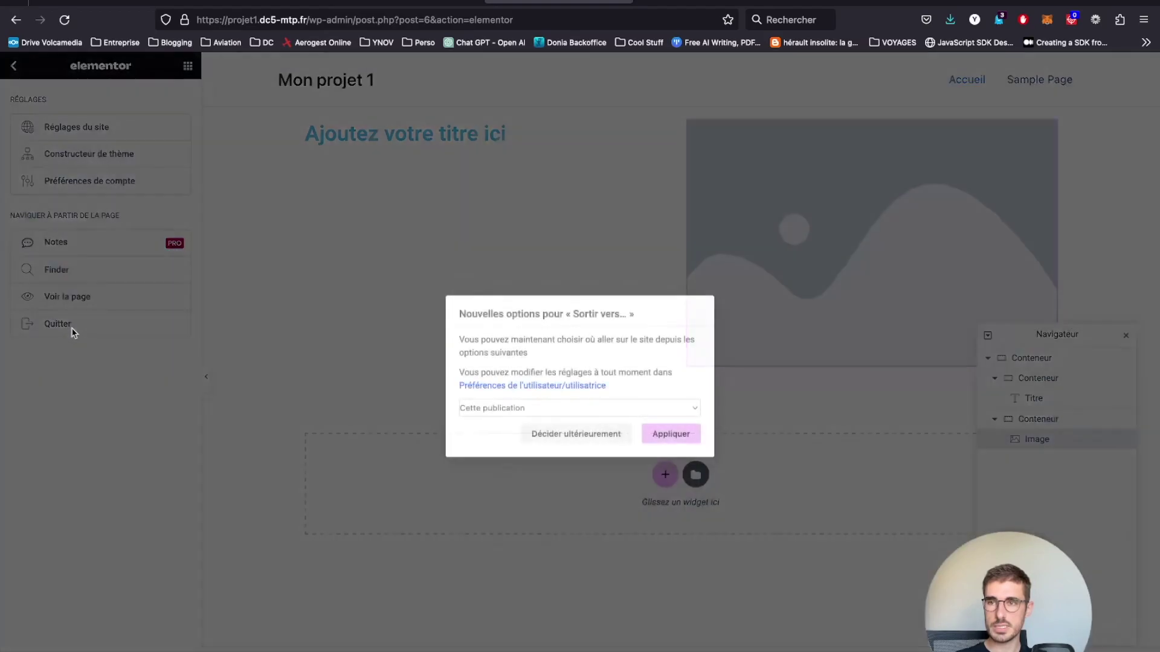
# - Confirm leaving Elementor back to the page, then open Astra's Tableau de bord
pyautogui.click(662, 433)
pyautogui.click(654, 420)
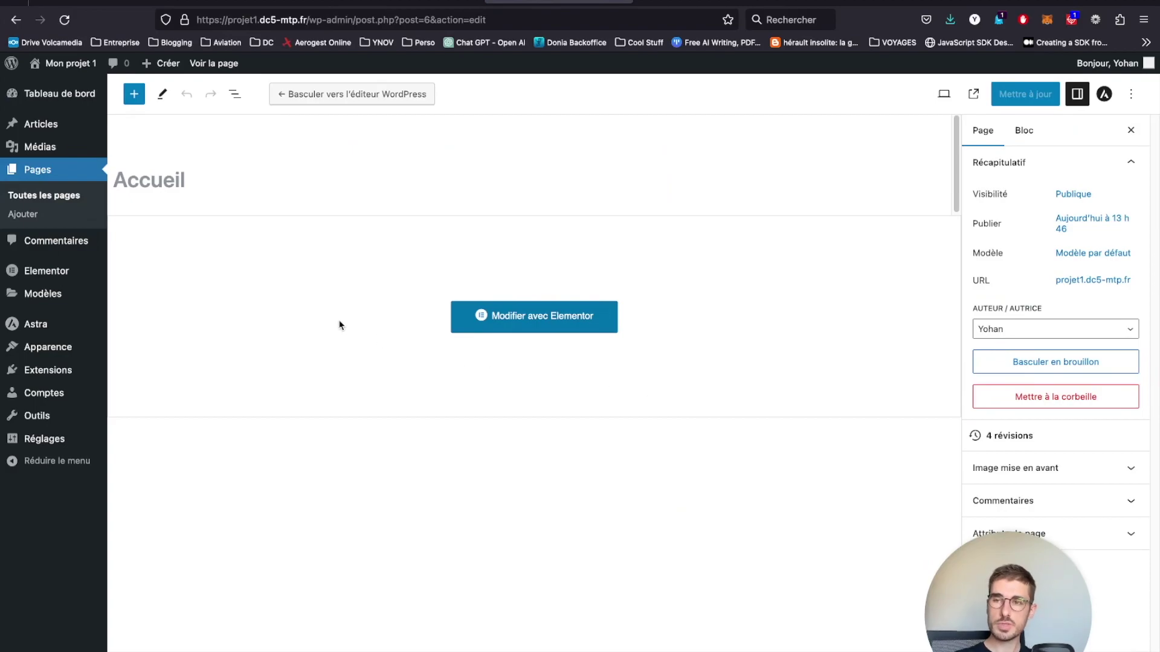
pyautogui.moveTo(38, 326)
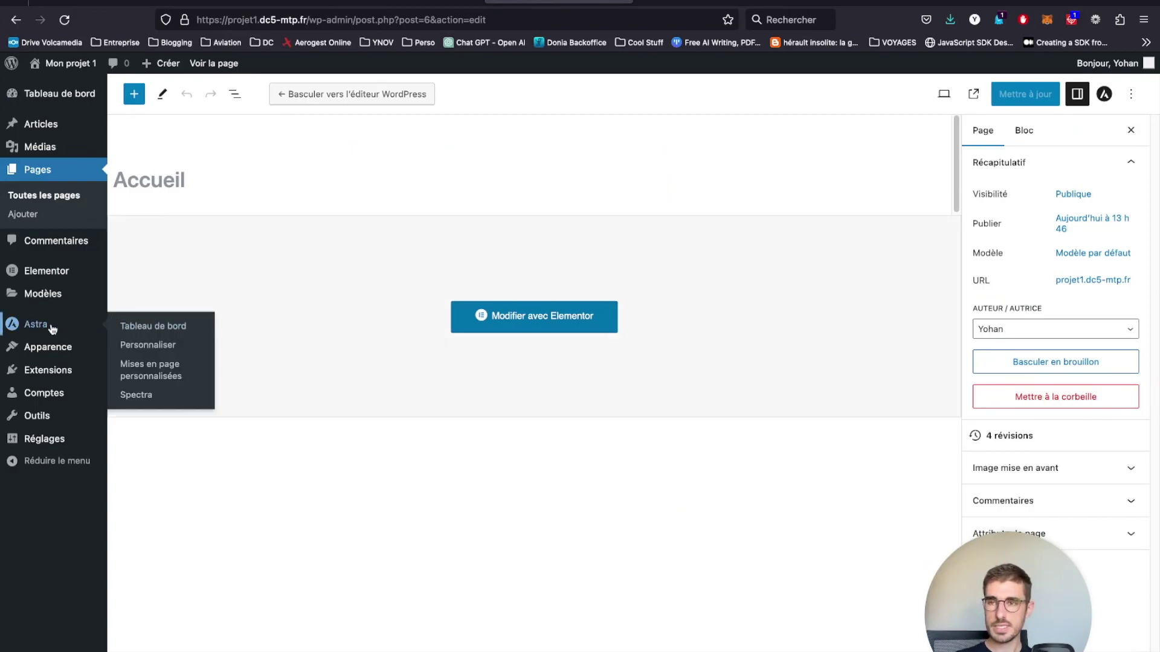
pyautogui.click(148, 326)
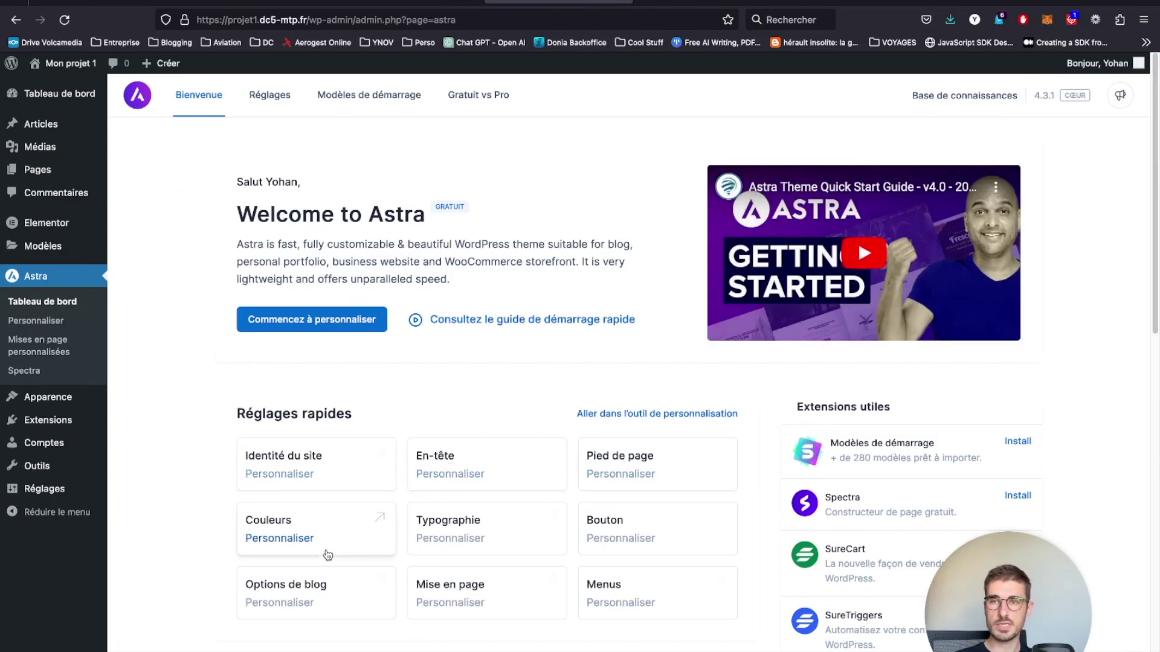
pyautogui.moveTo(69, 397)
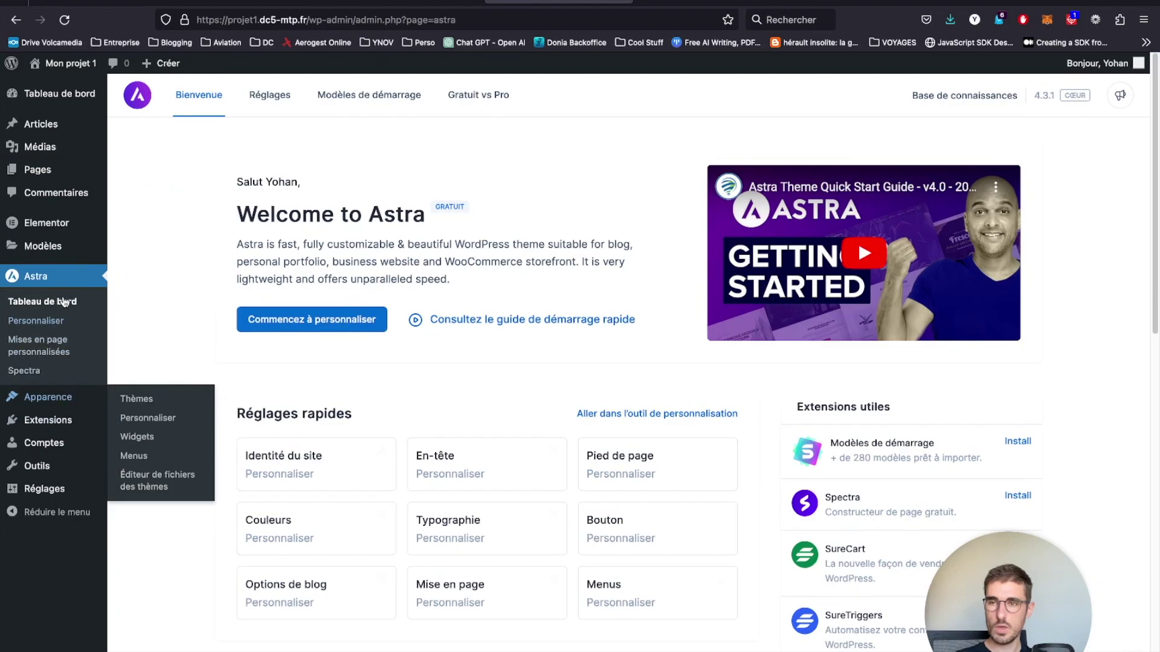